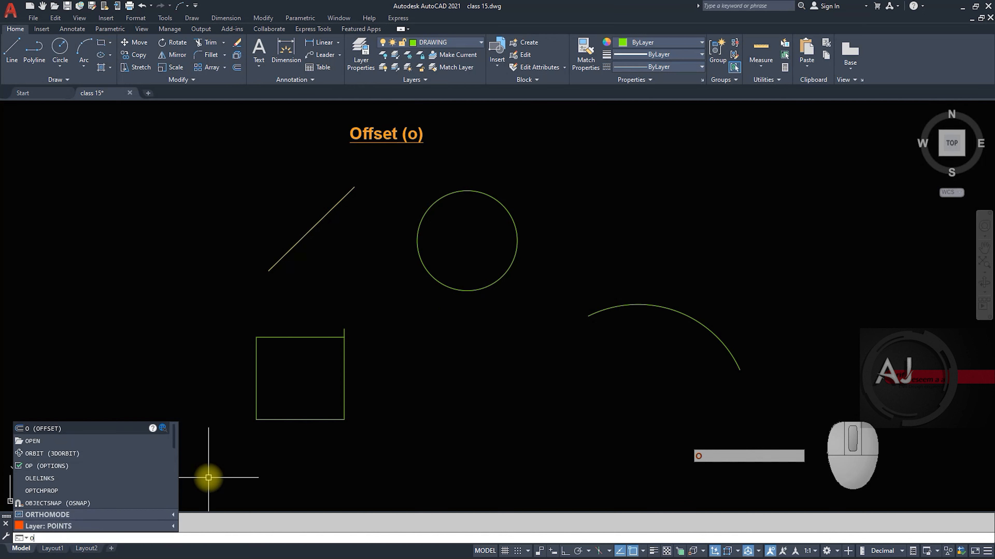
# Offset the diagonal line by 0.2 once to each side.
pyautogui.press('space')
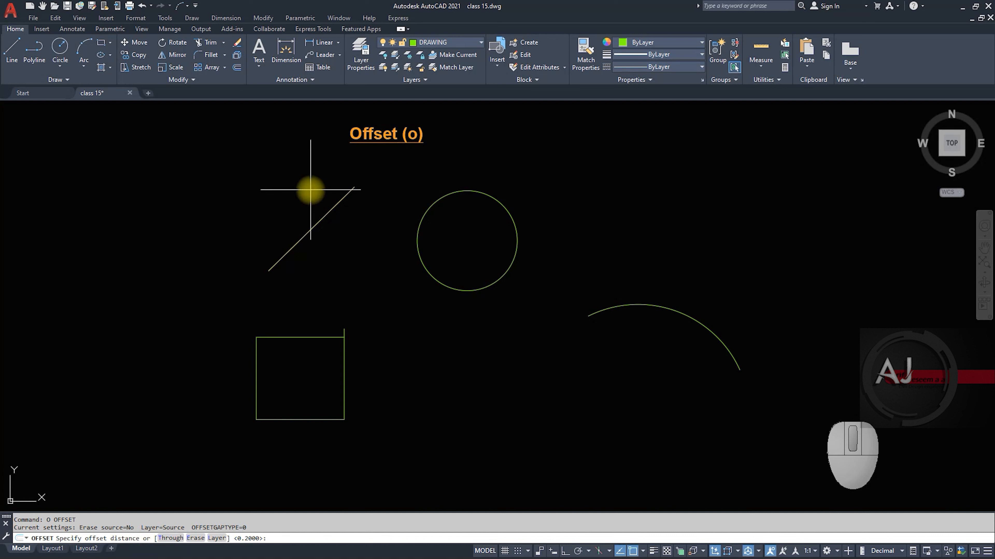
pyautogui.write('.2')
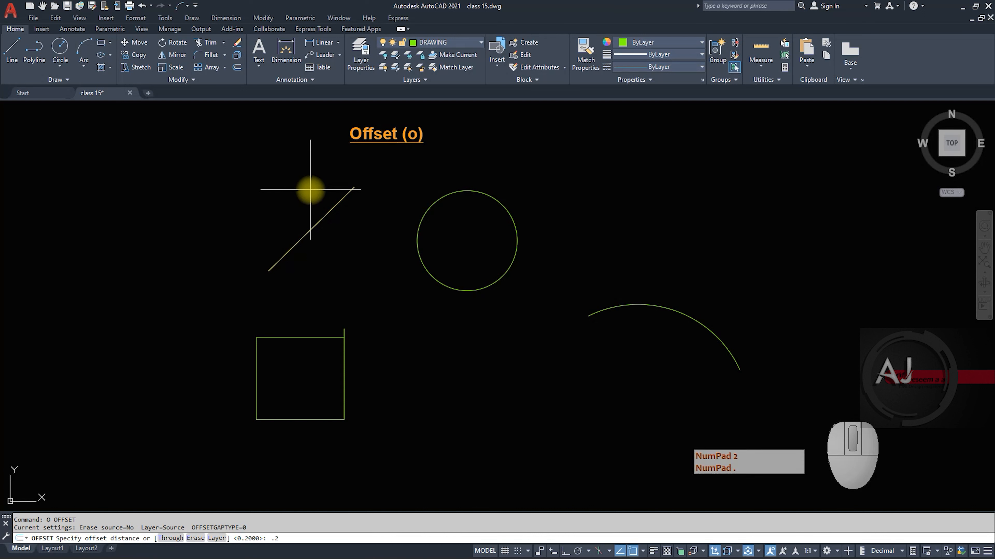
pyautogui.press('Return')
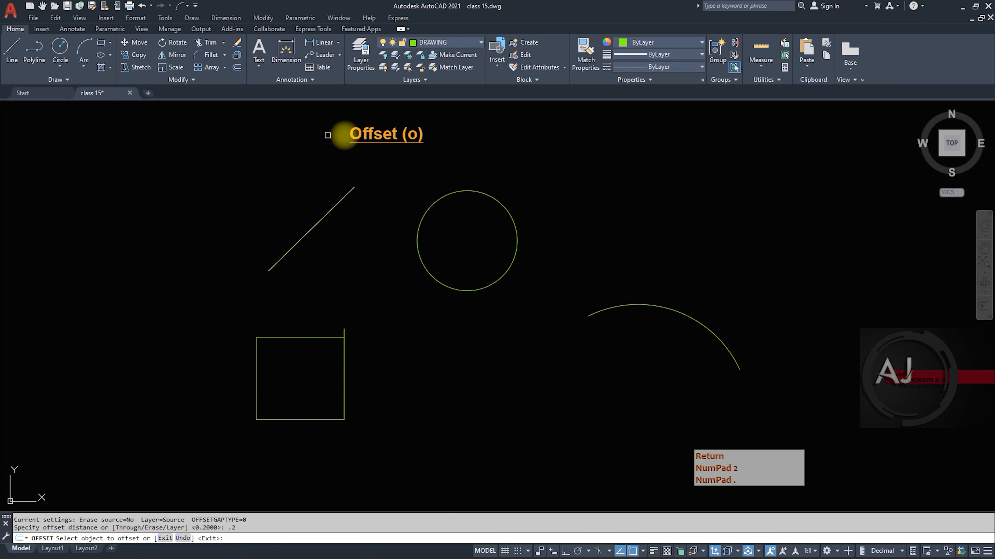
pyautogui.click(309, 232)
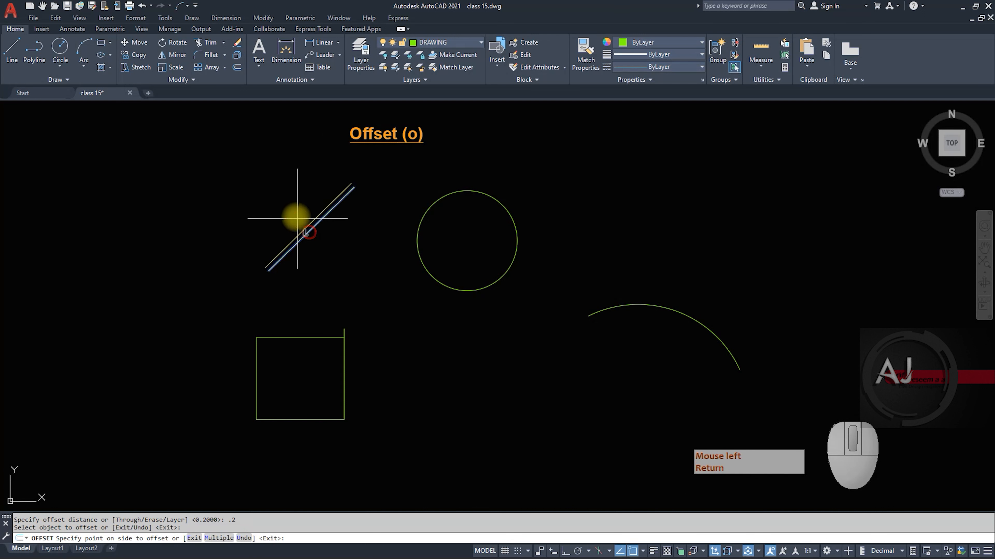
pyautogui.click(271, 185)
pyautogui.click(319, 222)
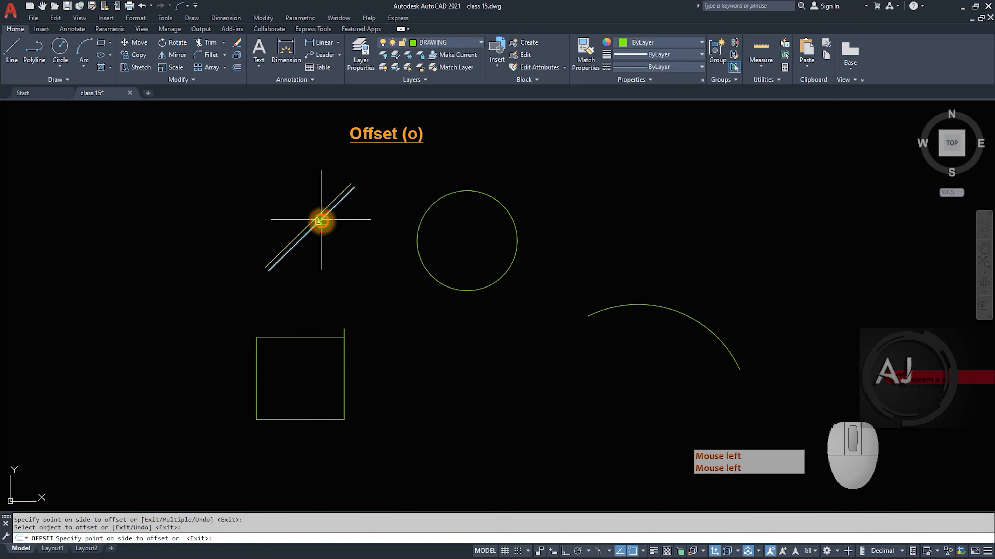
pyautogui.click(351, 251)
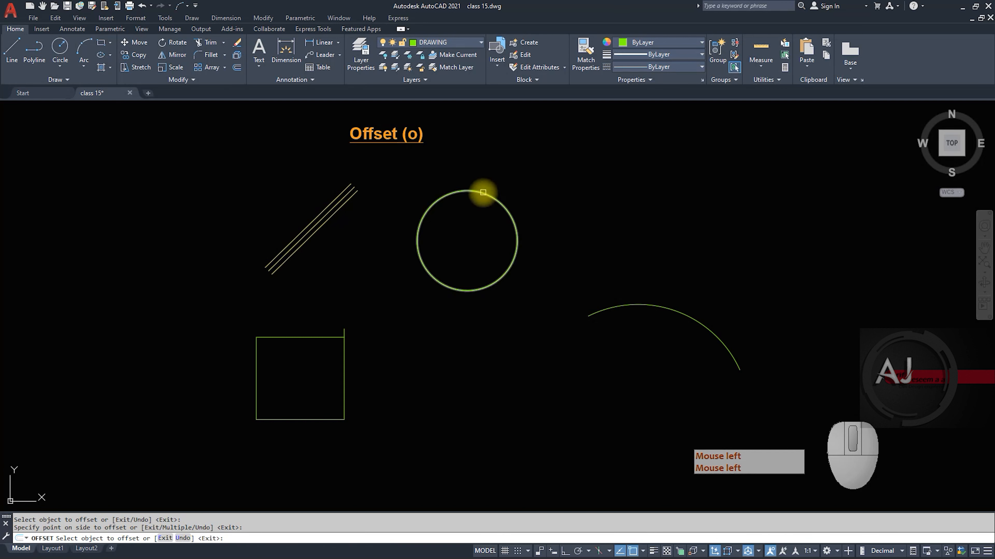
# Offset the circle by 0.2 both outward and inward, and offset the arc outward three times by the same distance.
pyautogui.click(479, 191)
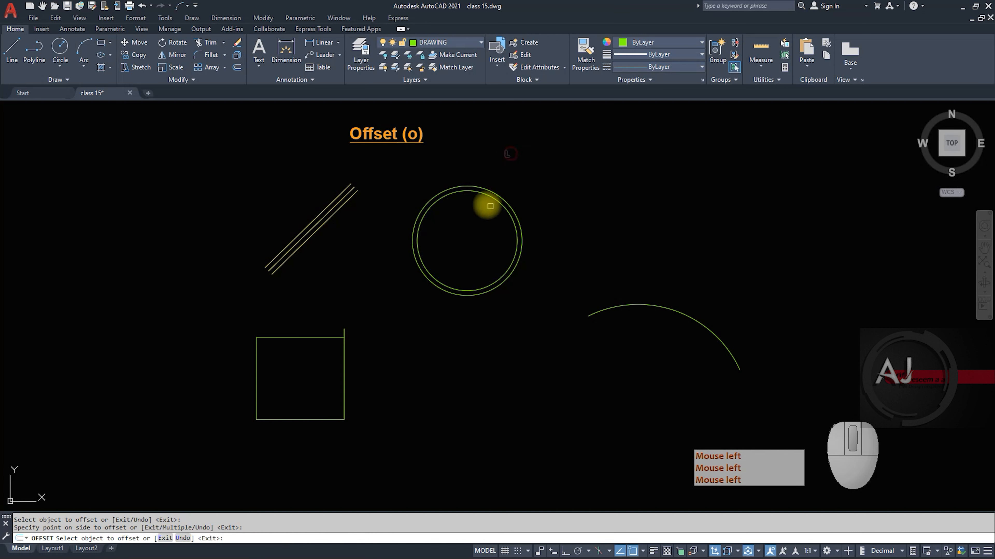
pyautogui.click(473, 232)
pyautogui.click(660, 305)
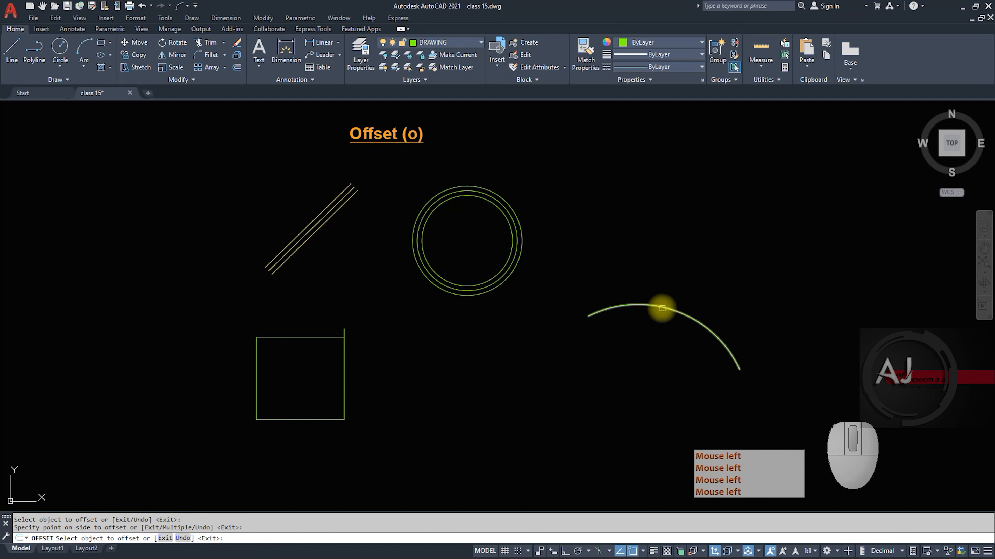
pyautogui.click(666, 255)
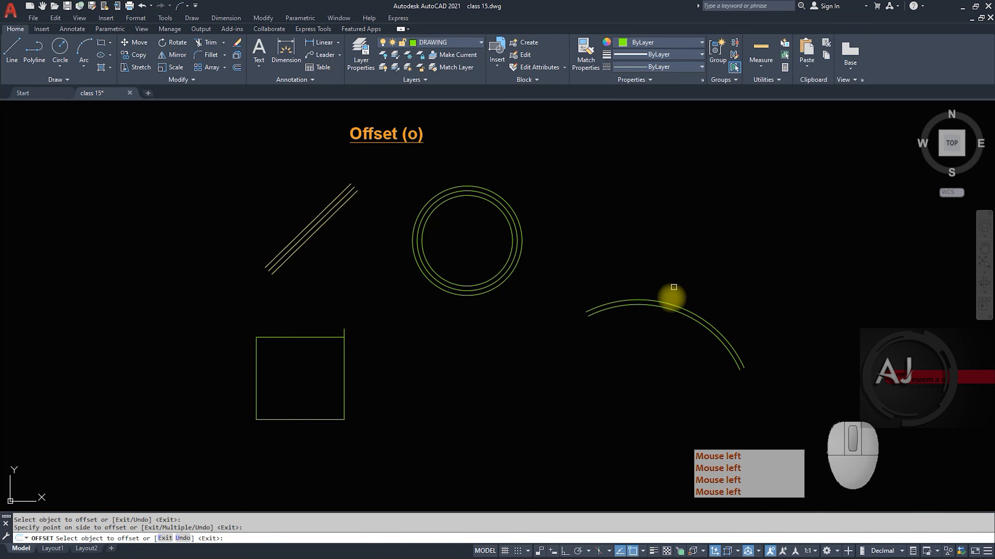
pyautogui.click(668, 301)
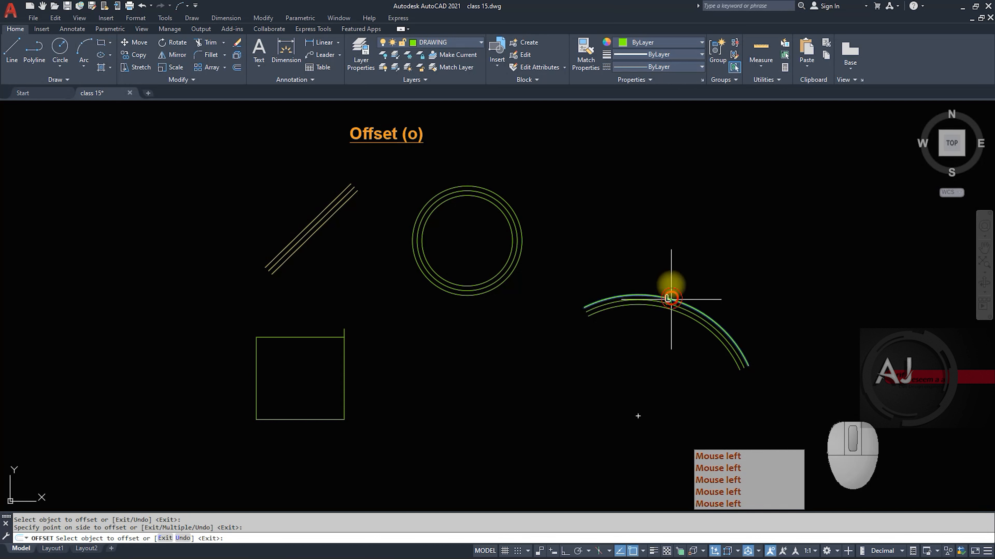
pyautogui.click(682, 244)
# Offset the square outward twice by 0.2, each time from the newest copy, and end the command.
pyautogui.click(322, 337)
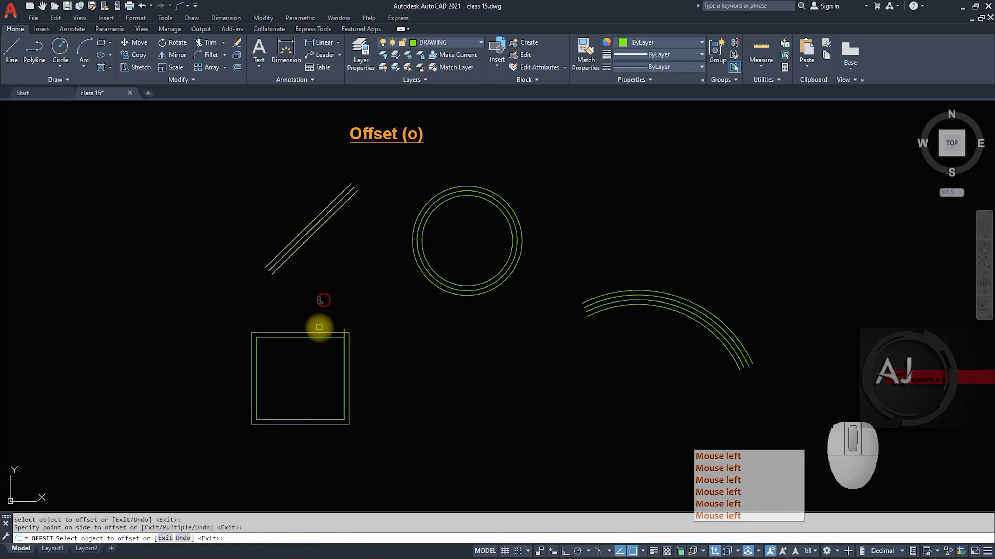
pyautogui.click(316, 333)
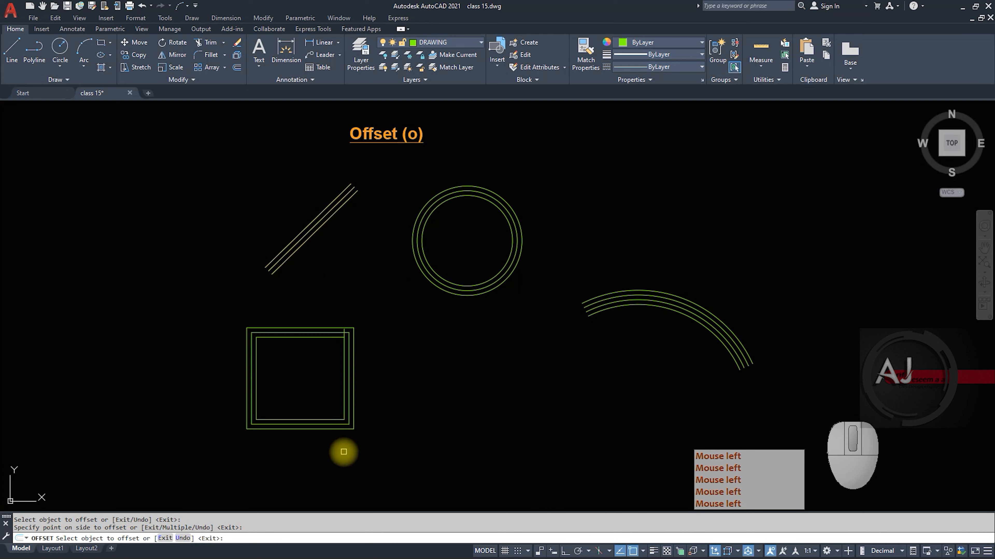
pyautogui.press('space')
# Offset the outermost square outward four times by 0.2 using the Multiple option.
pyautogui.press('space')
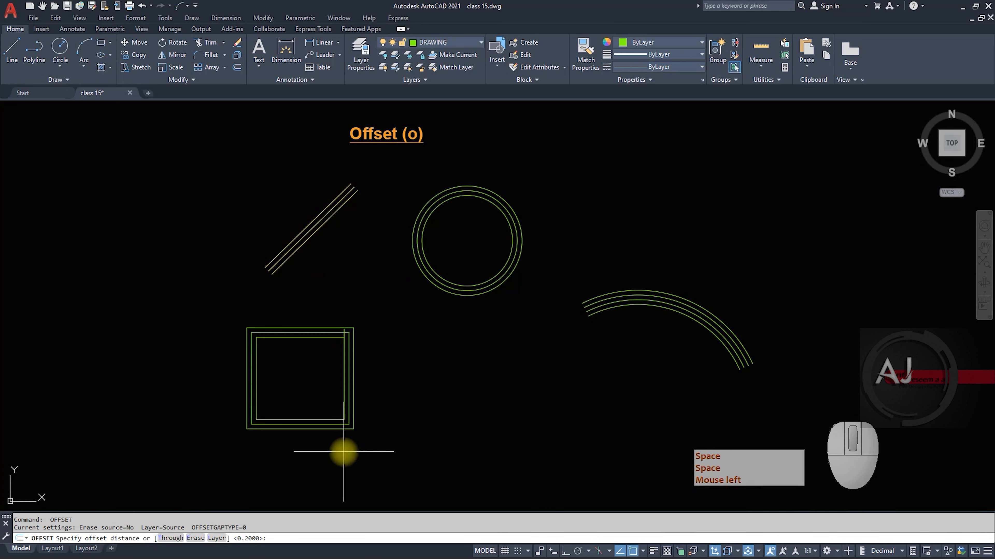
pyautogui.press('space')
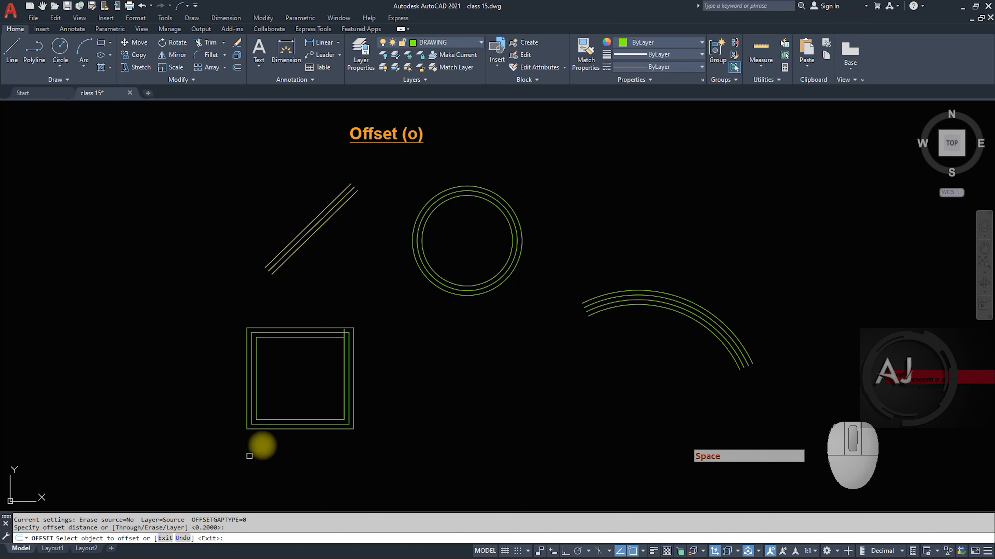
pyautogui.click(315, 327)
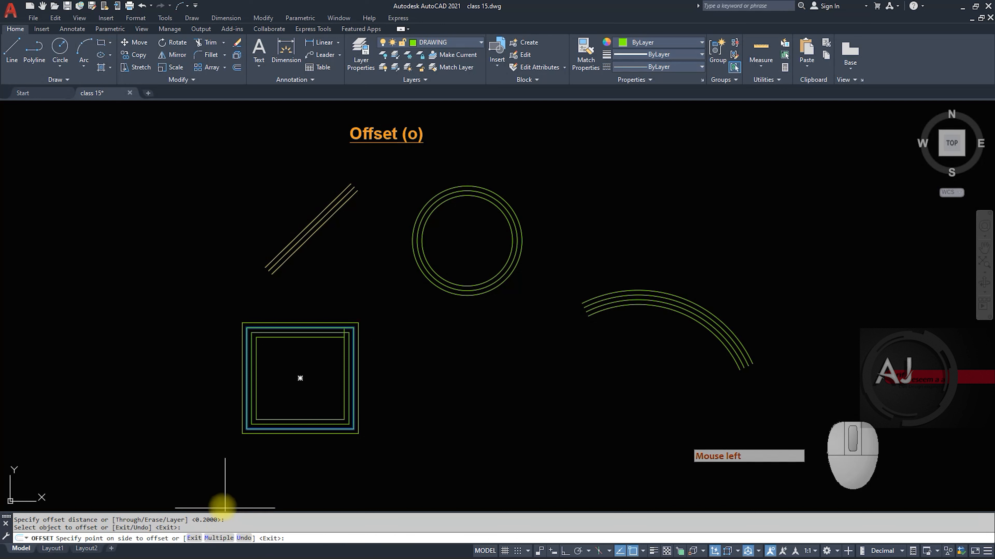
pyautogui.click(214, 538)
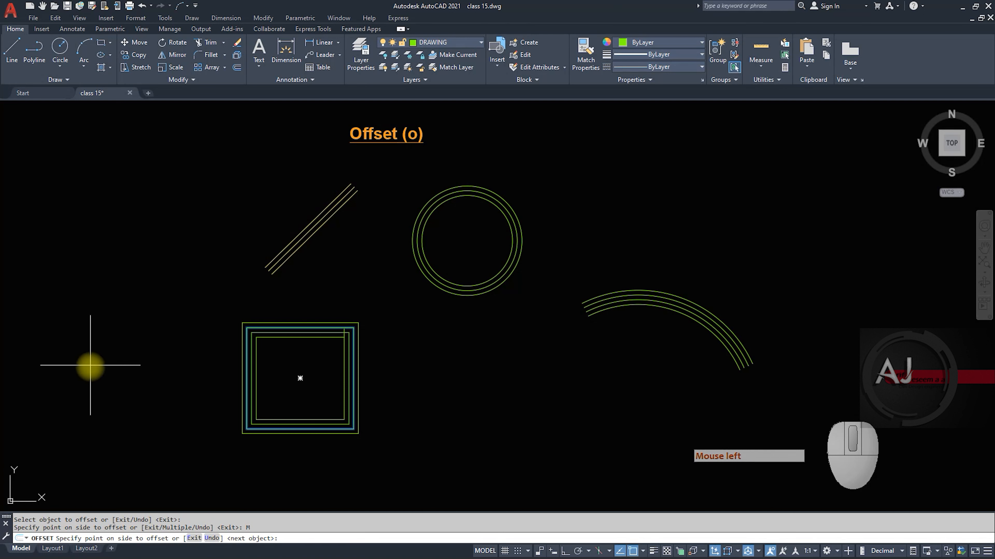
pyautogui.click(100, 381)
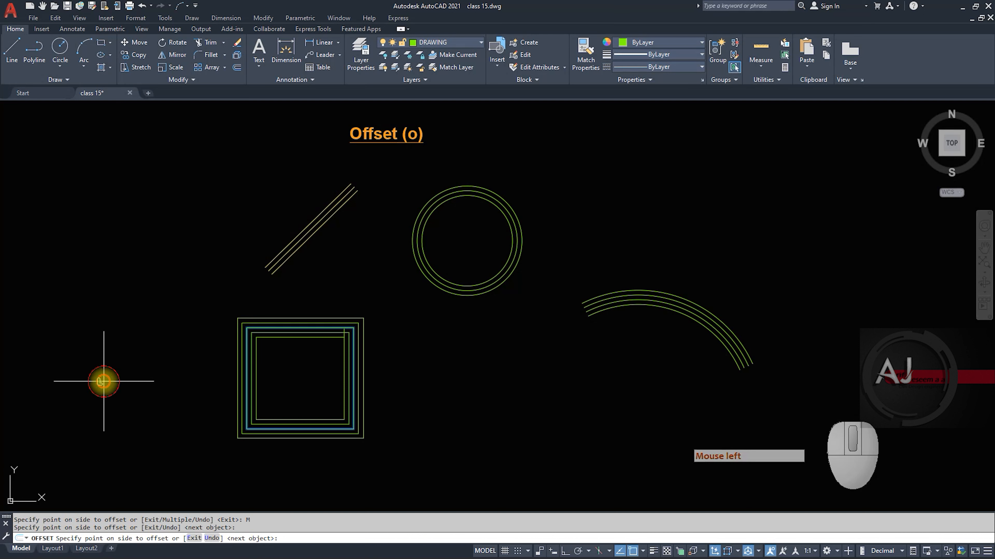
pyautogui.click(101, 382)
pyautogui.click(103, 382)
pyautogui.click(103, 382)
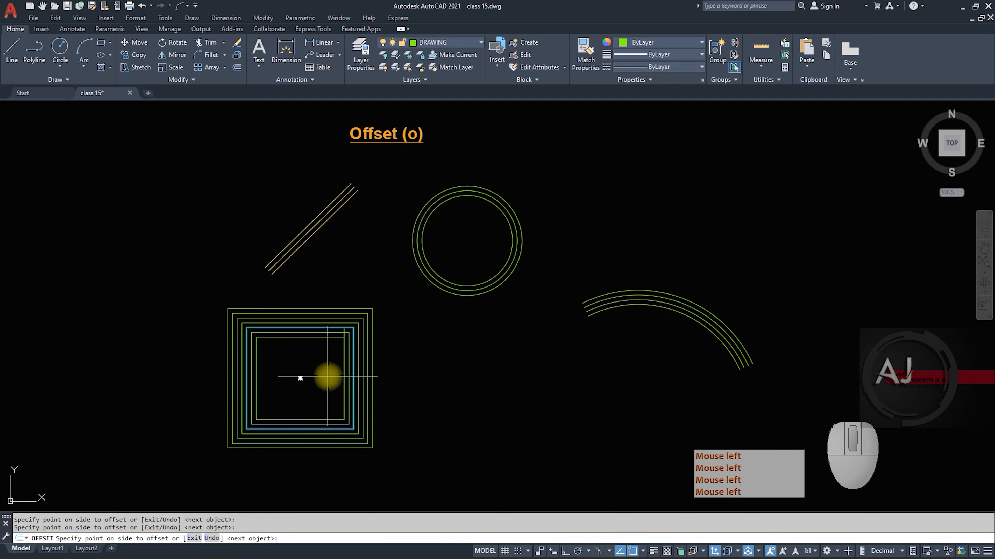
# Add six inward copies of the selected square at the same spacing and finish the multiple offset.
pyautogui.click(326, 376)
pyautogui.click(312, 364)
pyautogui.click(312, 364)
pyautogui.click(312, 363)
pyautogui.click(313, 363)
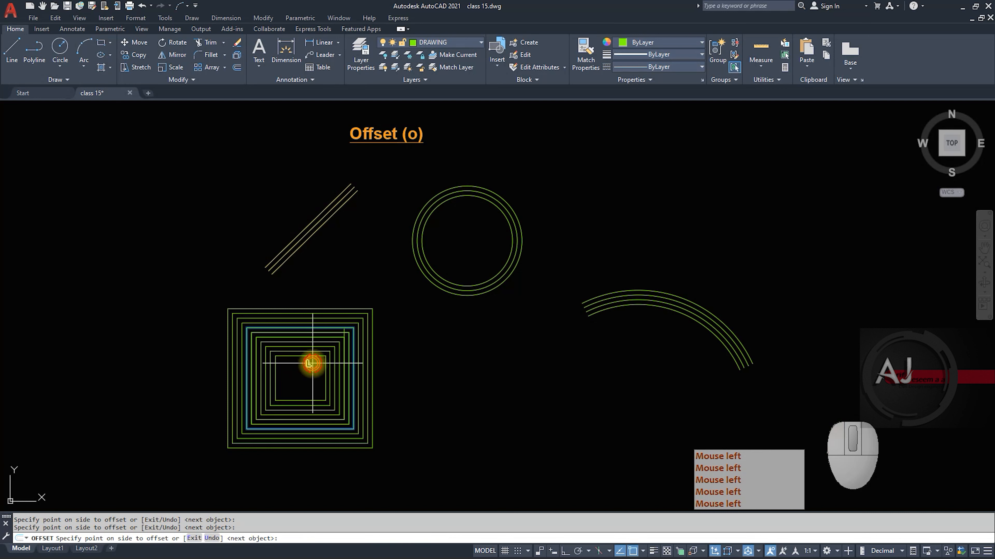
pyautogui.click(312, 364)
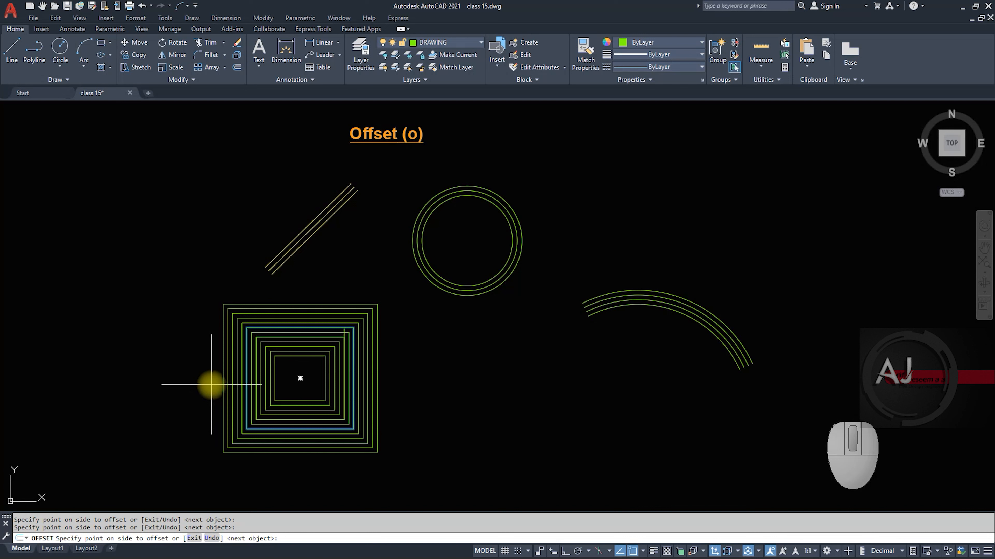
pyautogui.press('space')
pyautogui.press('space')
# Offset the new outermost square outward three more times by 0.2 with the Multiple option.
pyautogui.press('space')
pyautogui.press('space')
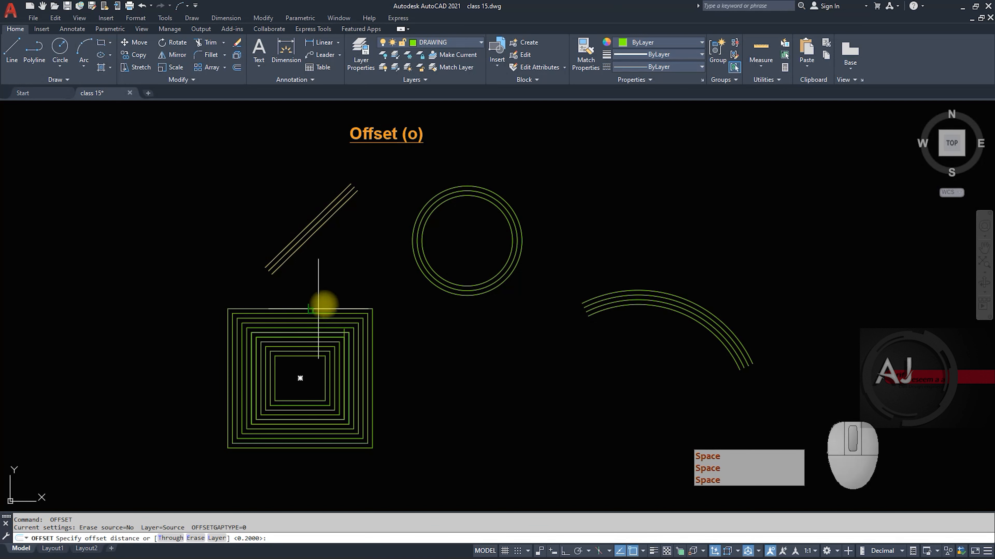
pyautogui.click(322, 309)
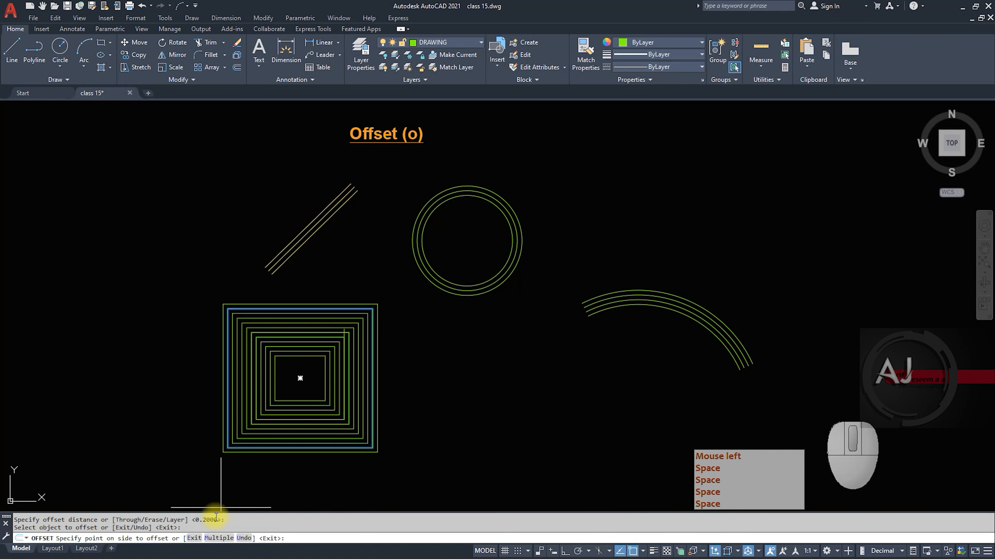
pyautogui.click(216, 538)
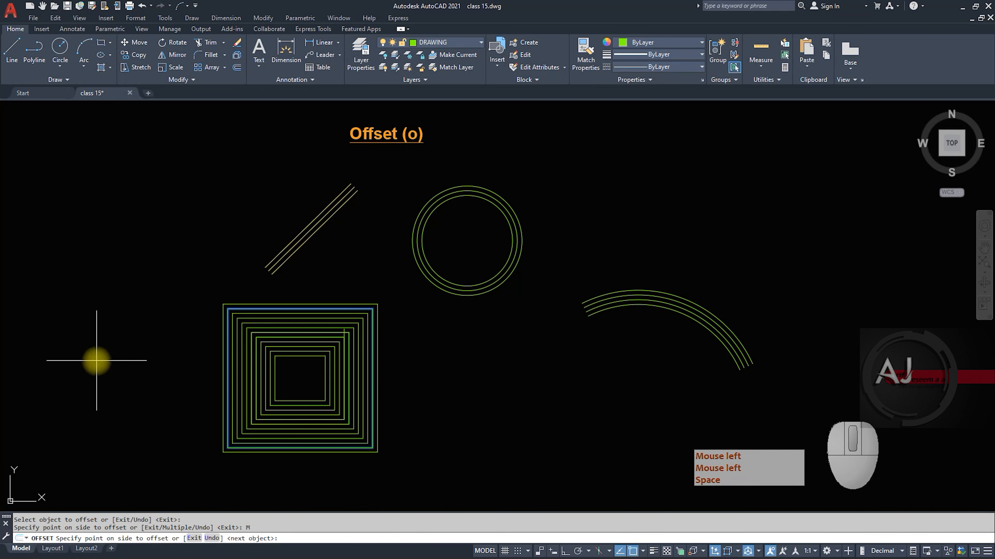
pyautogui.click(96, 361)
pyautogui.click(96, 360)
pyautogui.click(97, 360)
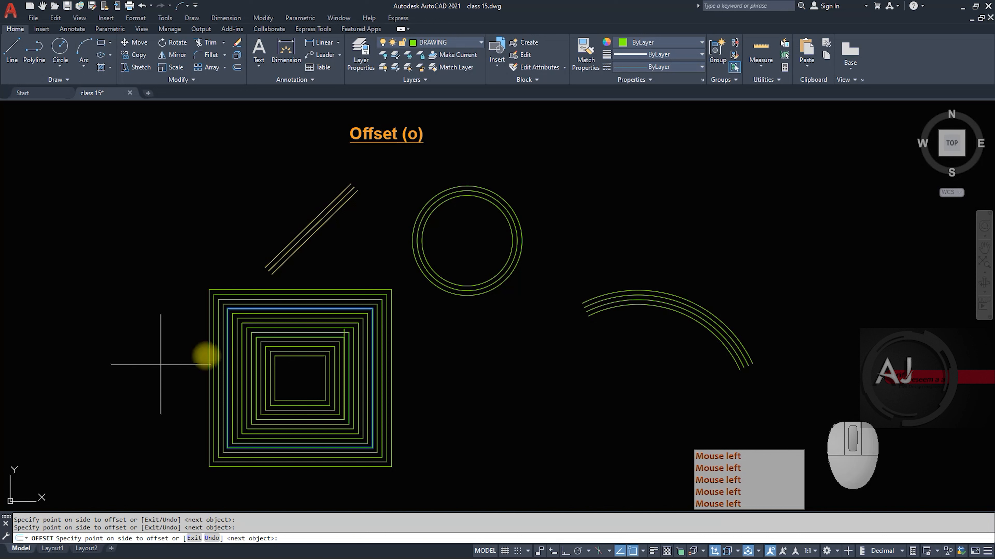
pyautogui.press('space')
pyautogui.press('space')
# Offset the innermost circle inward three times by 0.2, selecting each new circle as the next source.
pyautogui.press('space')
pyautogui.press('space')
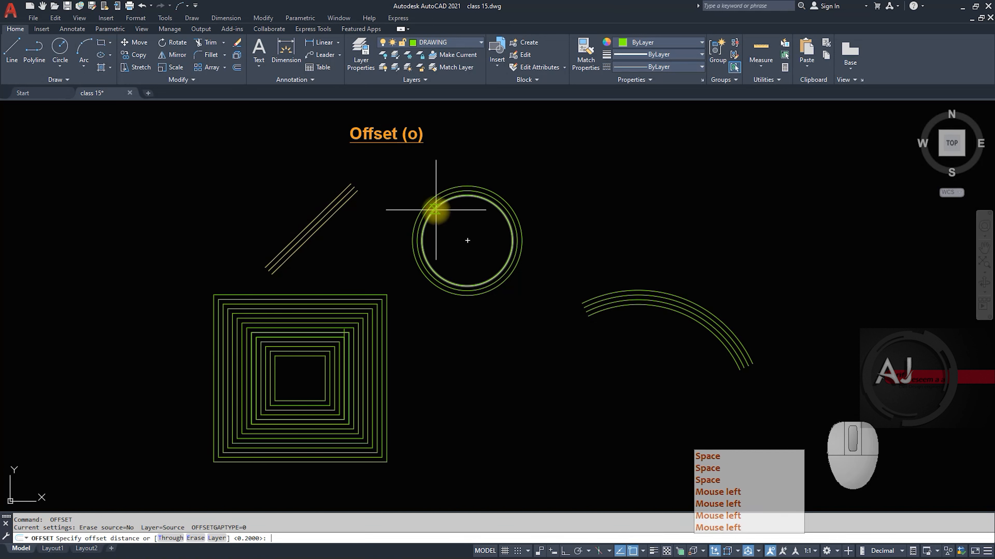
pyautogui.click(435, 209)
pyautogui.click(463, 222)
pyautogui.click(466, 219)
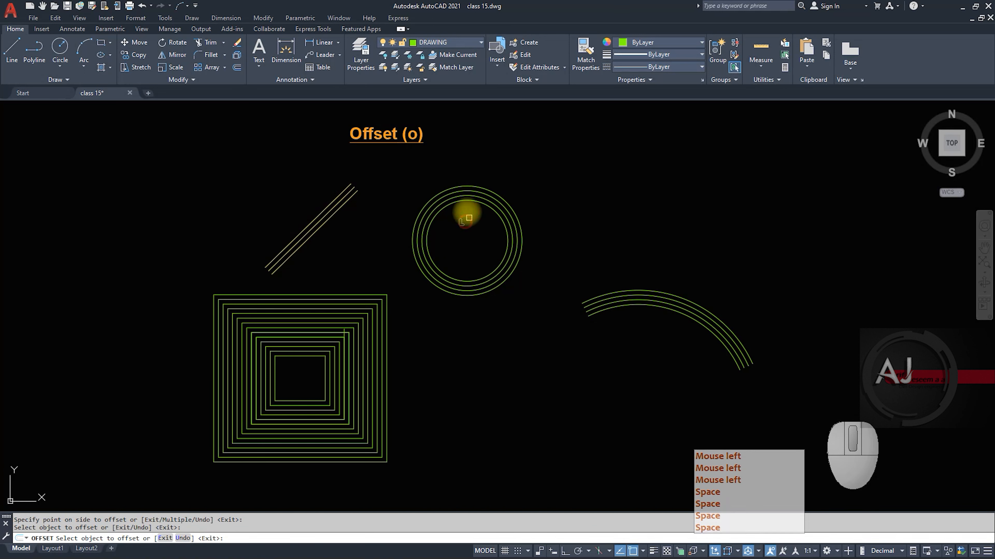
pyautogui.click(475, 203)
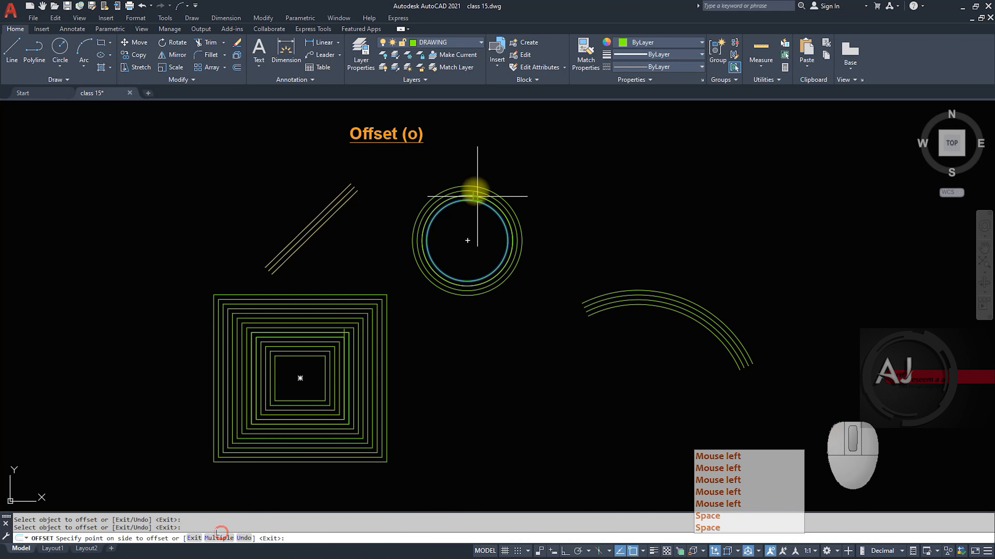
pyautogui.click(470, 215)
pyautogui.click(470, 219)
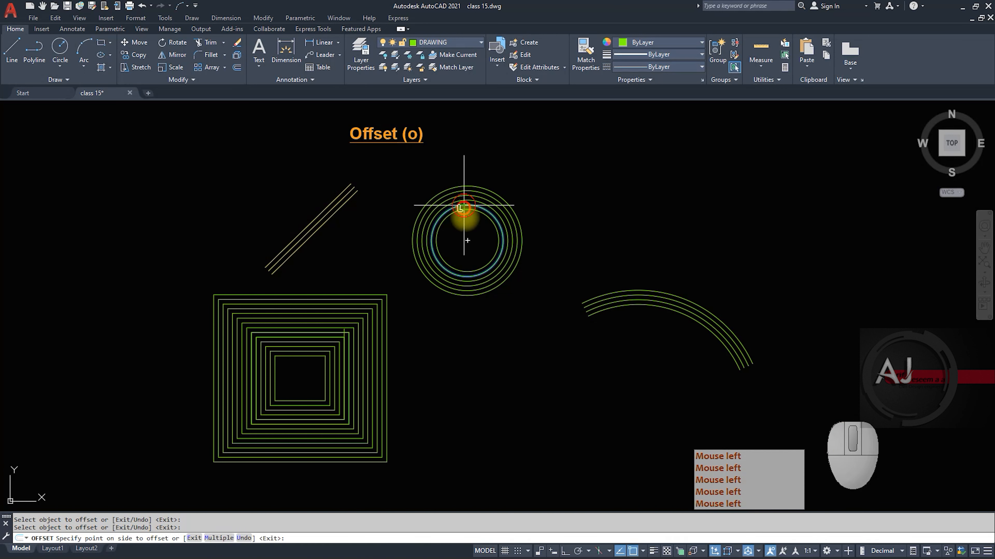
# Offset the current innermost circle inward twice by 0.2 using the Multiple option.
pyautogui.click(464, 210)
pyautogui.click(218, 538)
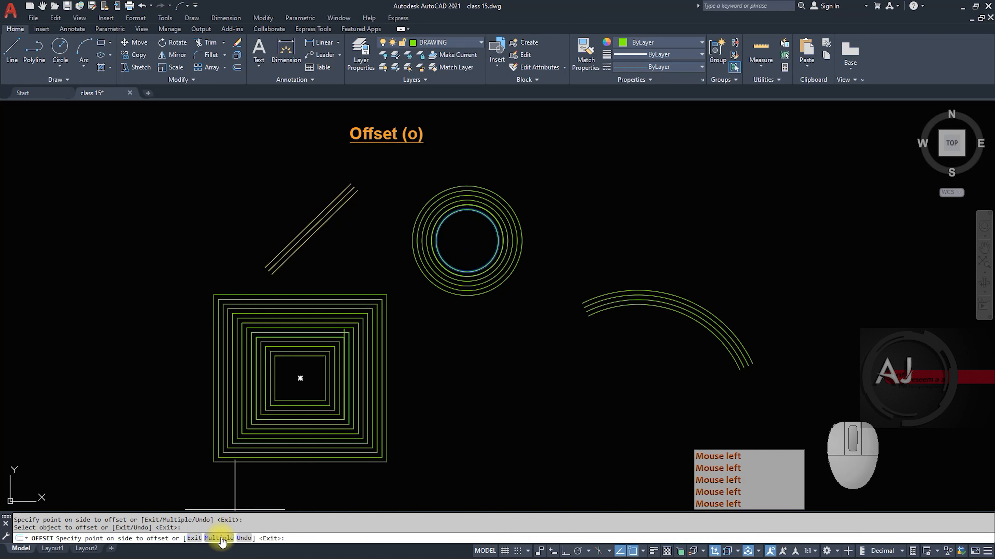
pyautogui.click(463, 226)
pyautogui.click(464, 228)
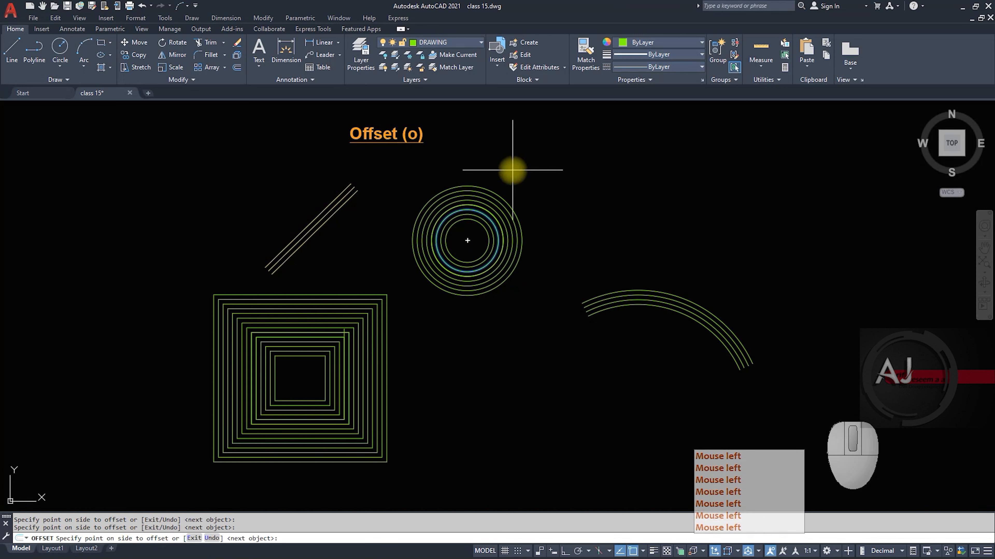
# Offset the selected circle outward repeatedly by 0.2 until the copies extend past the outermost ring, and end the command.
pyautogui.click(520, 166)
pyautogui.click(550, 161)
pyautogui.click(560, 160)
pyautogui.click(564, 162)
pyautogui.click(566, 164)
pyautogui.click(567, 165)
pyautogui.click(568, 167)
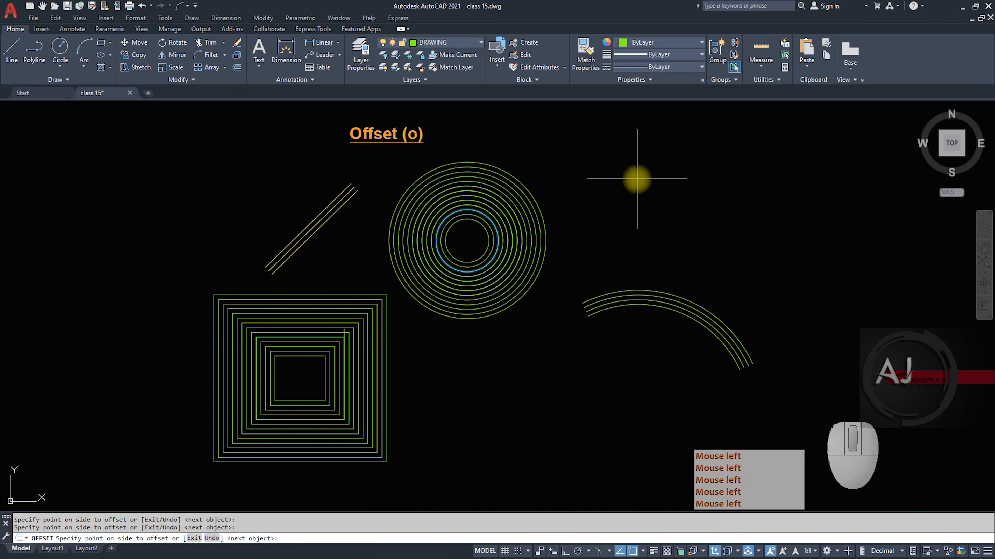
pyautogui.press('Escape')
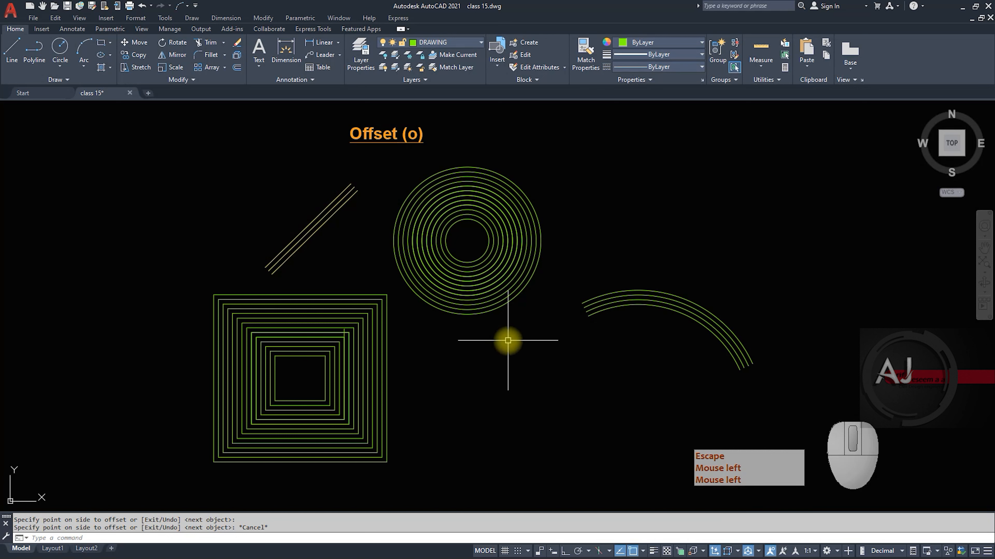
# Delete all the concentric circles except the innermost one.
pyautogui.scroll(2, 322, 204)
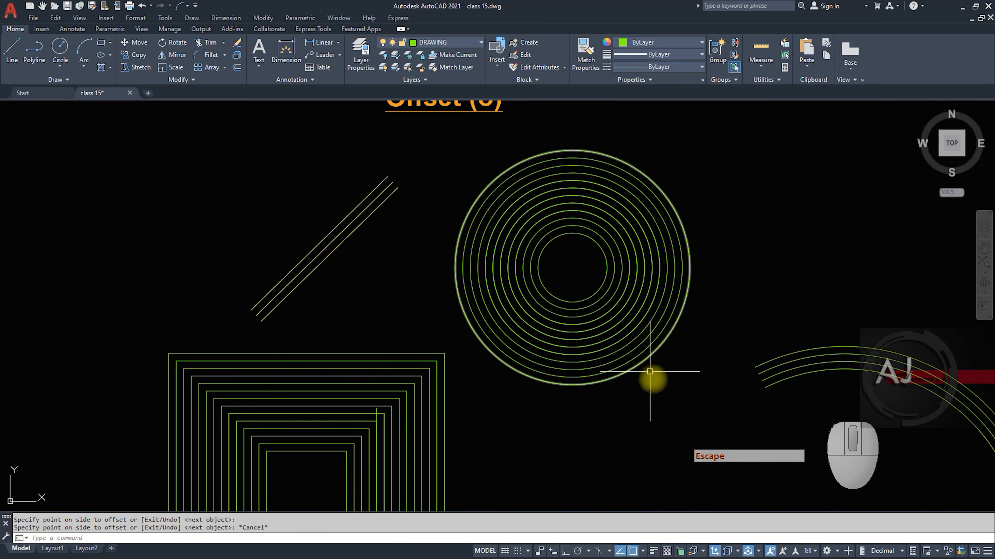
pyautogui.click(661, 390)
pyautogui.click(597, 303)
pyautogui.press('Delete')
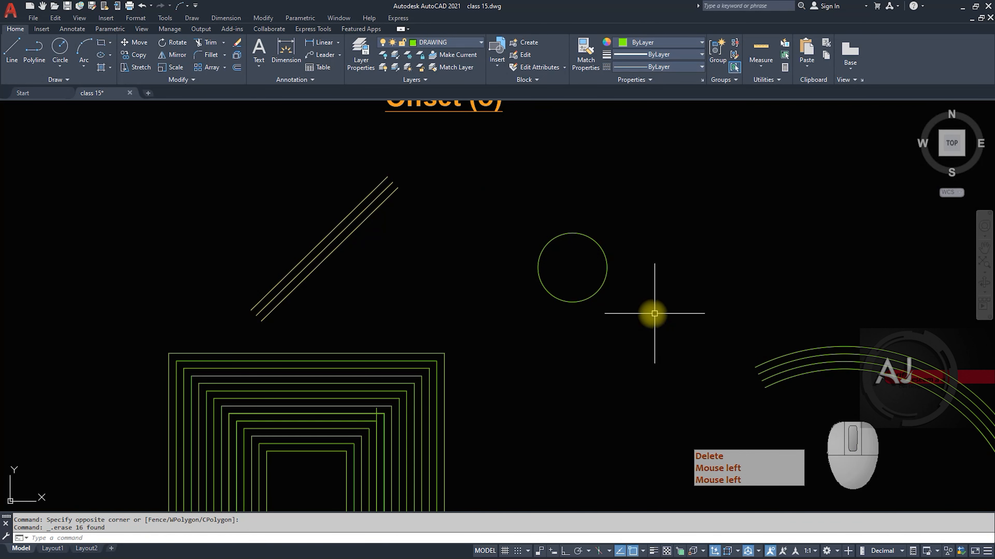
# Offset the circle outward by 0.2 with the Erase option set to Yes so the source circle is removed.
pyautogui.write('O')
pyautogui.press('space')
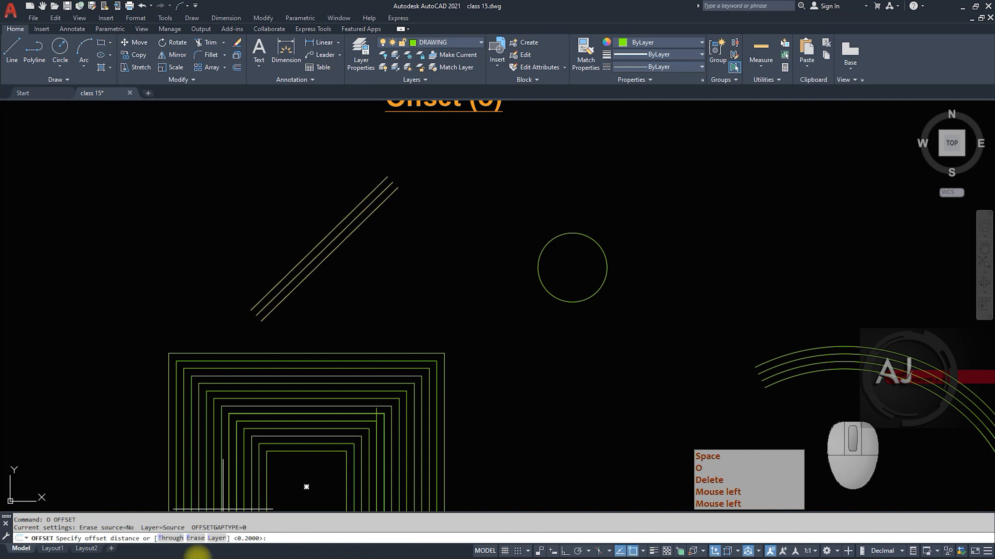
pyautogui.click(201, 542)
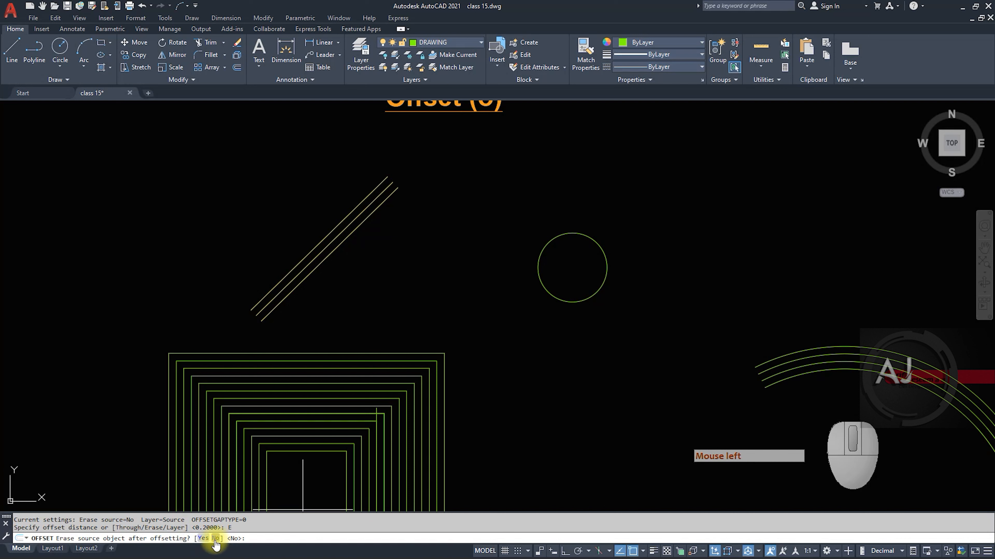
pyautogui.click(204, 539)
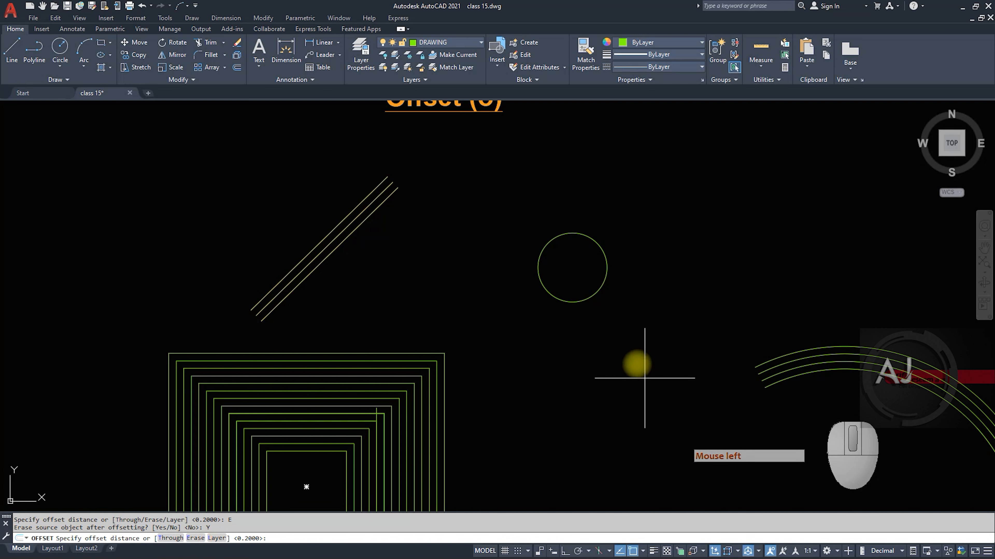
pyautogui.press('space')
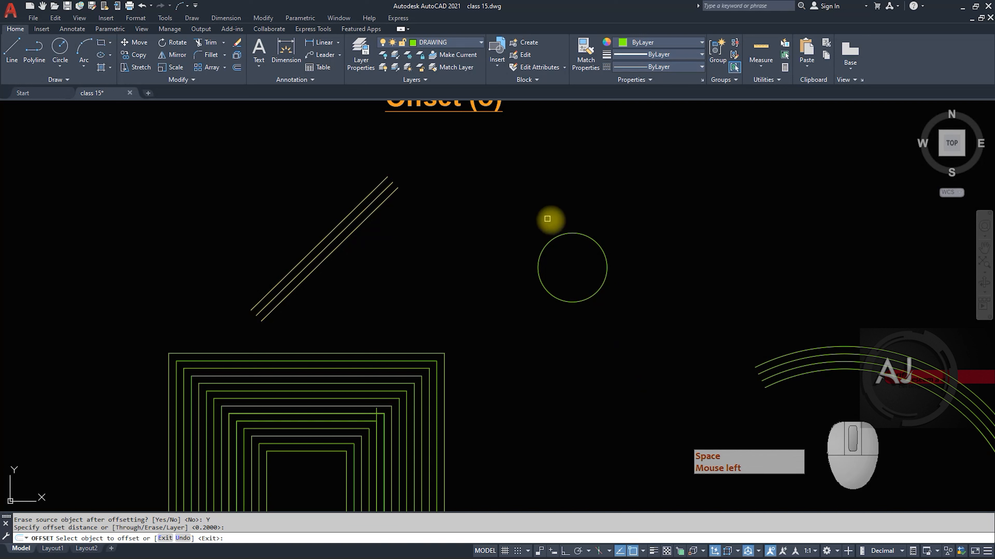
pyautogui.click(564, 234)
pyautogui.scroll(5, 566, 224)
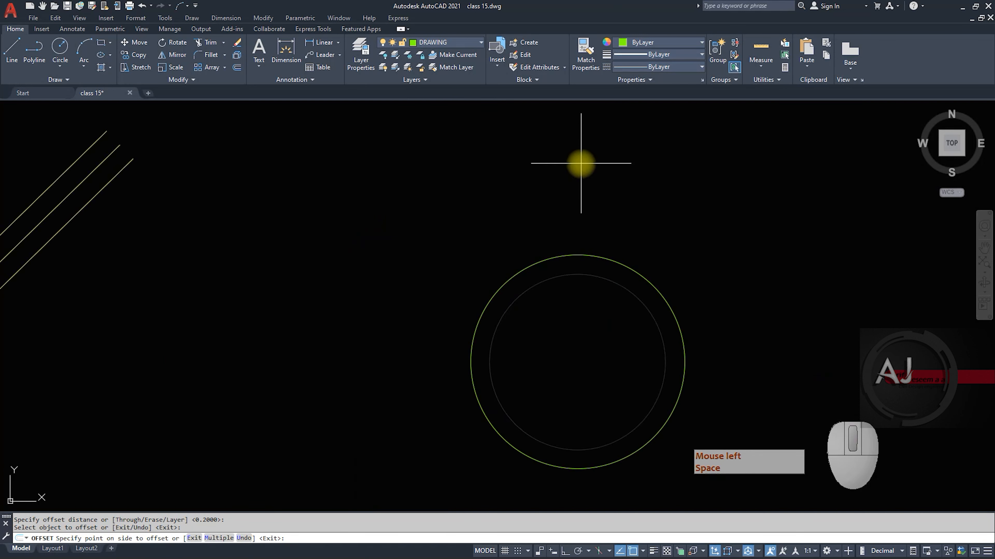
pyautogui.click(596, 161)
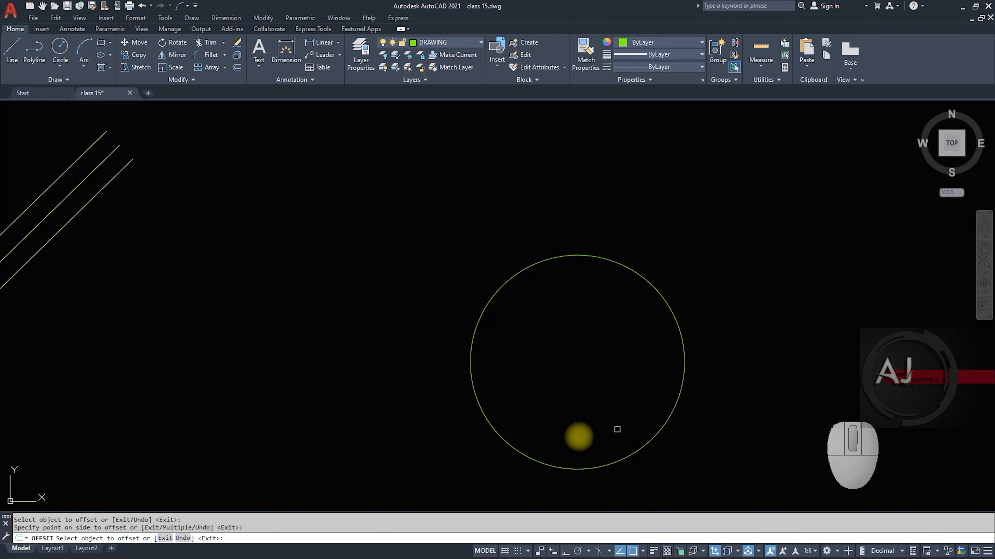
# Offset the remaining circle outward repeatedly by 0.2, erasing each source and picking the new circle as the next one.
pyautogui.scroll(-5, 599, 339)
pyautogui.moveTo(624, 349); pyautogui.dragTo(560, 309, button='middle')
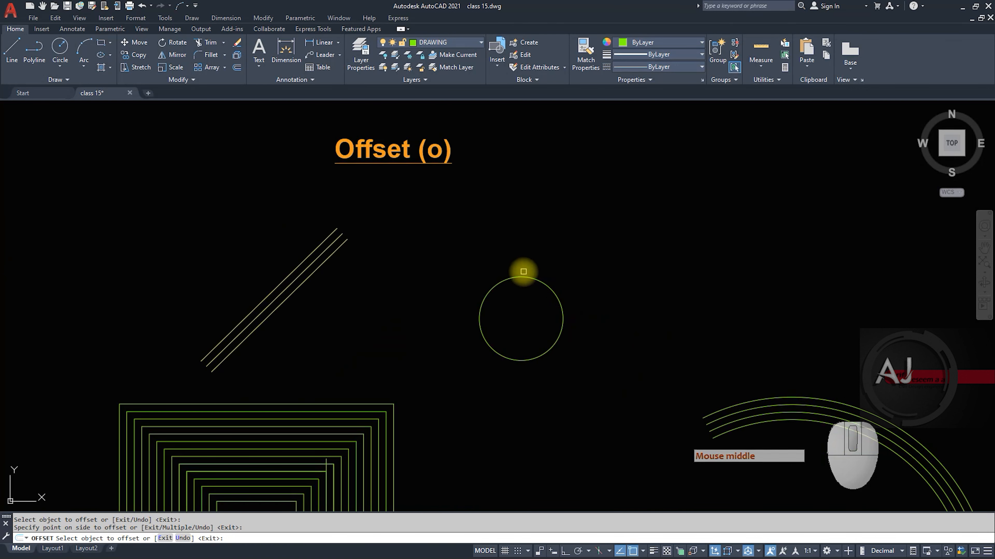
pyautogui.click(520, 277)
pyautogui.click(539, 219)
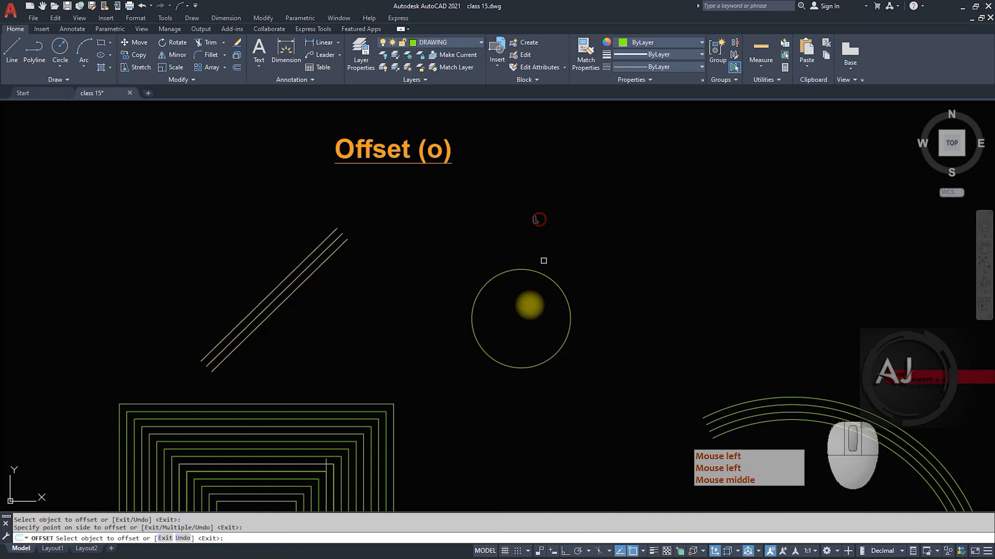
pyautogui.click(528, 269)
pyautogui.click(530, 221)
pyautogui.click(533, 262)
pyautogui.click(544, 223)
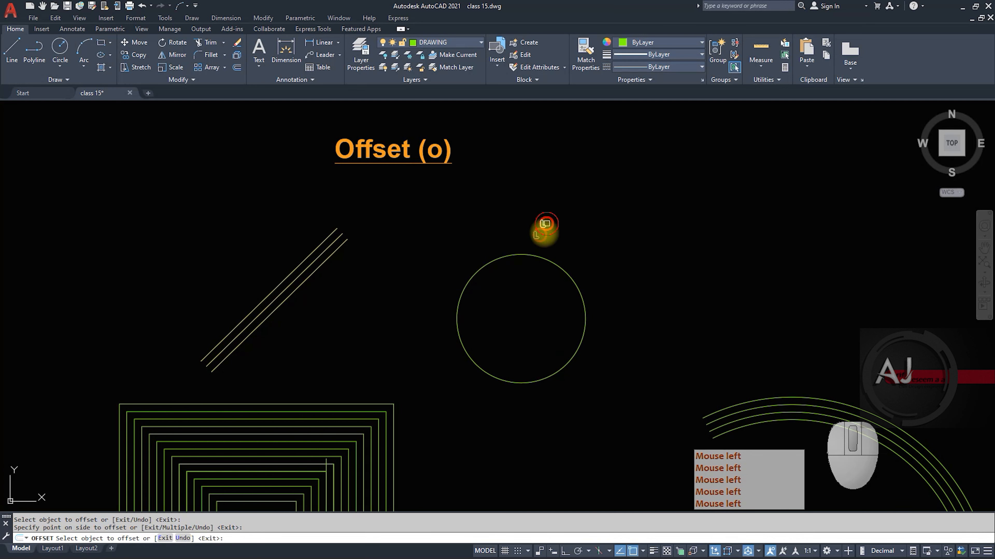
pyautogui.click(551, 205)
pyautogui.click(538, 246)
pyautogui.click(554, 199)
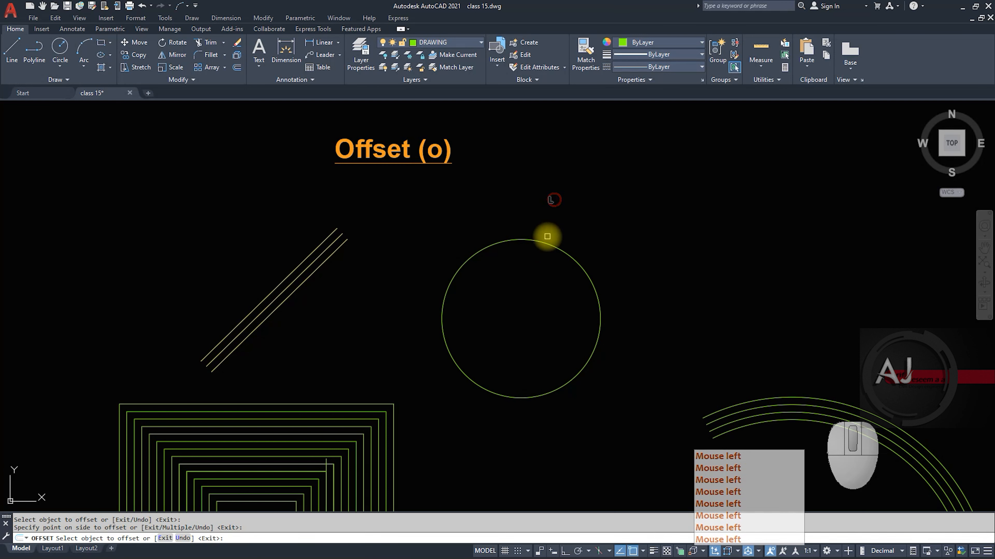
pyautogui.click(529, 239)
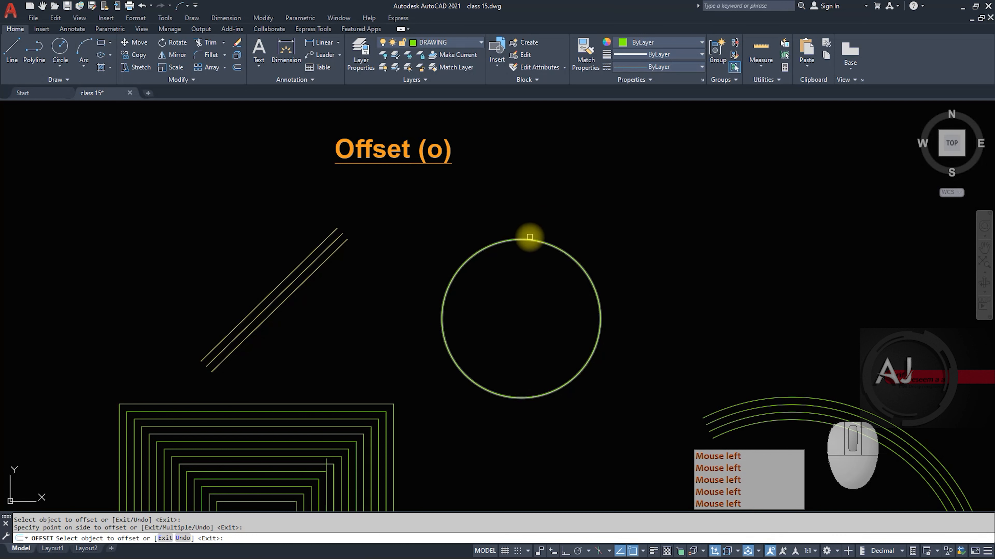
pyautogui.click(553, 189)
# Offset the enlarged circle inward repeatedly by 0.2 with its source erased each time, and end the command.
pyautogui.click(535, 231)
pyautogui.click(522, 275)
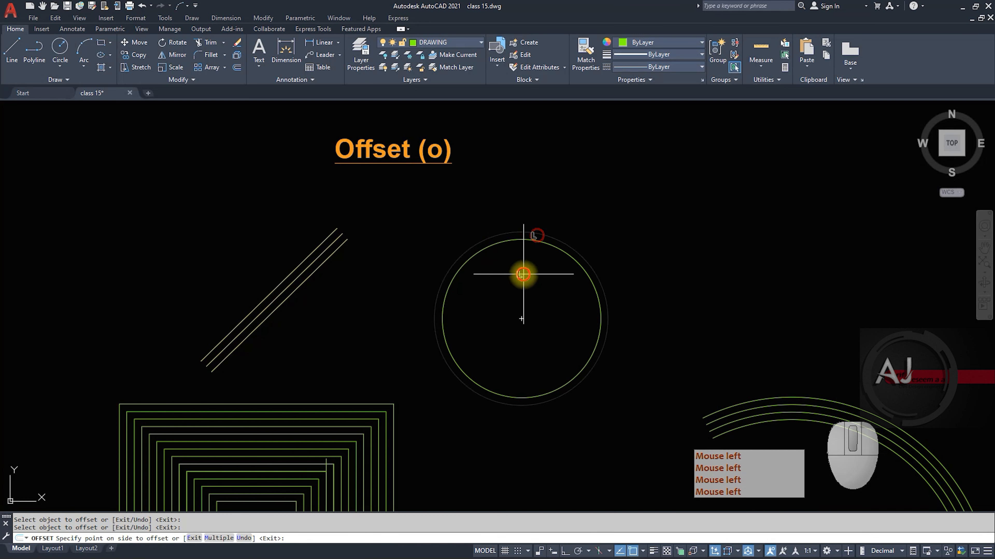
pyautogui.click(531, 240)
pyautogui.click(528, 252)
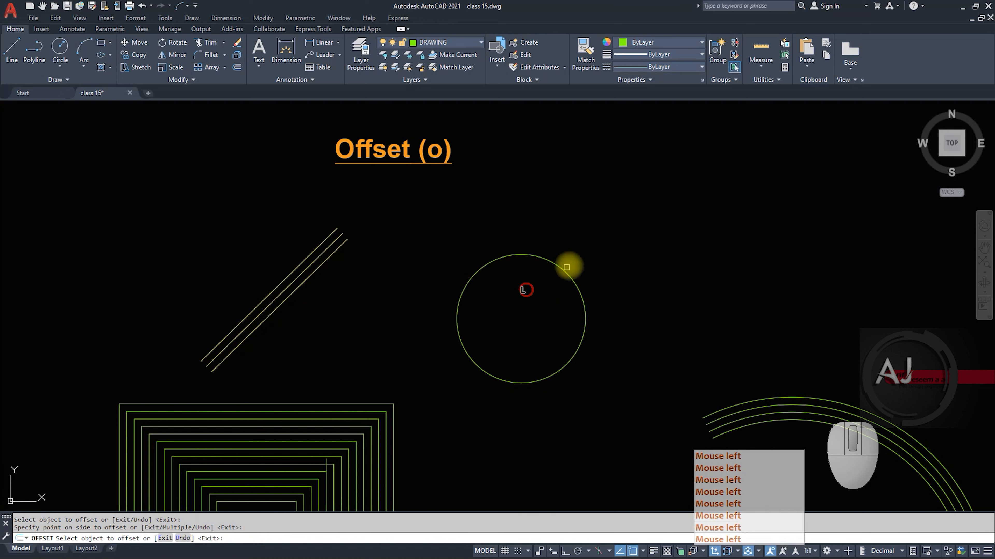
pyautogui.press('Escape')
pyautogui.press('Escape')
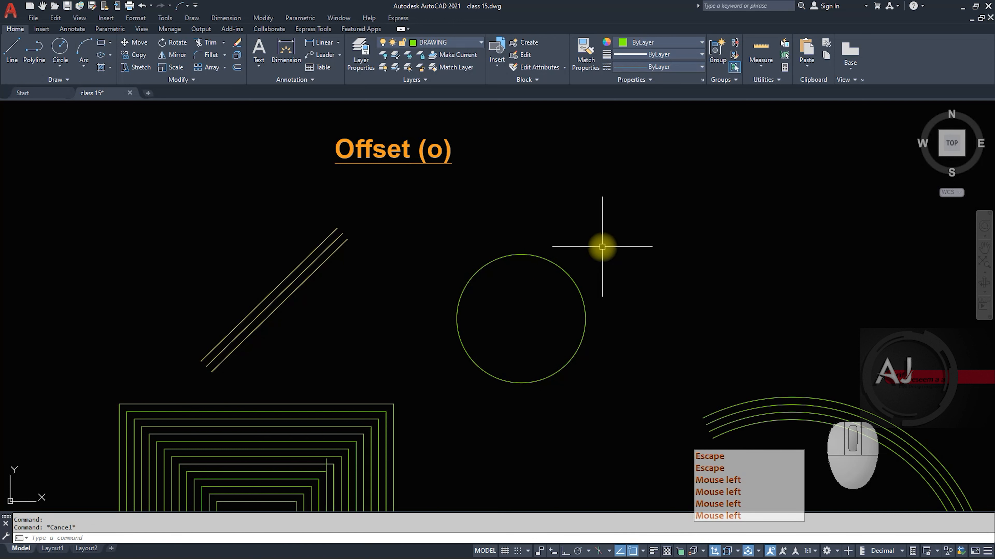
pyautogui.write('o')
pyautogui.press('space')
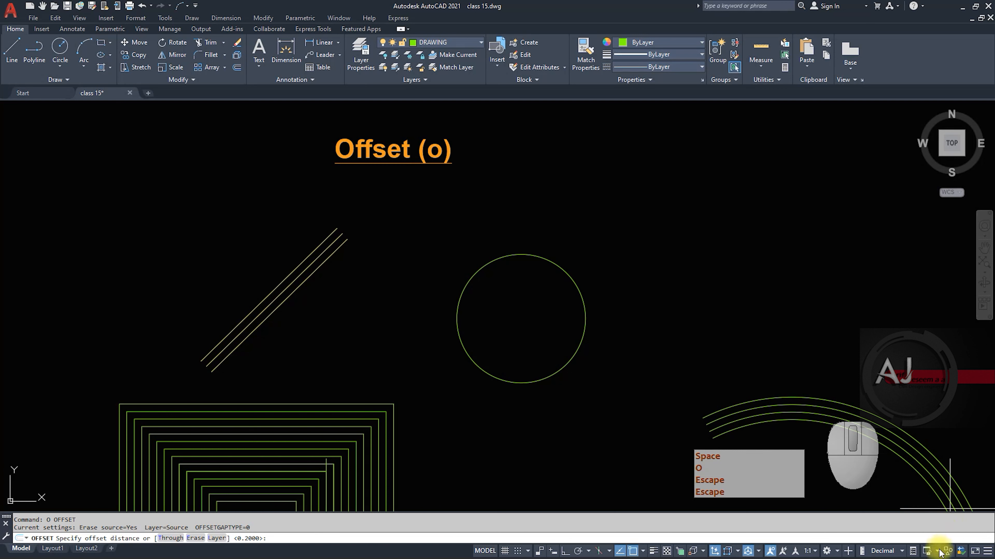
pyautogui.press('Escape')
pyautogui.press('Escape')
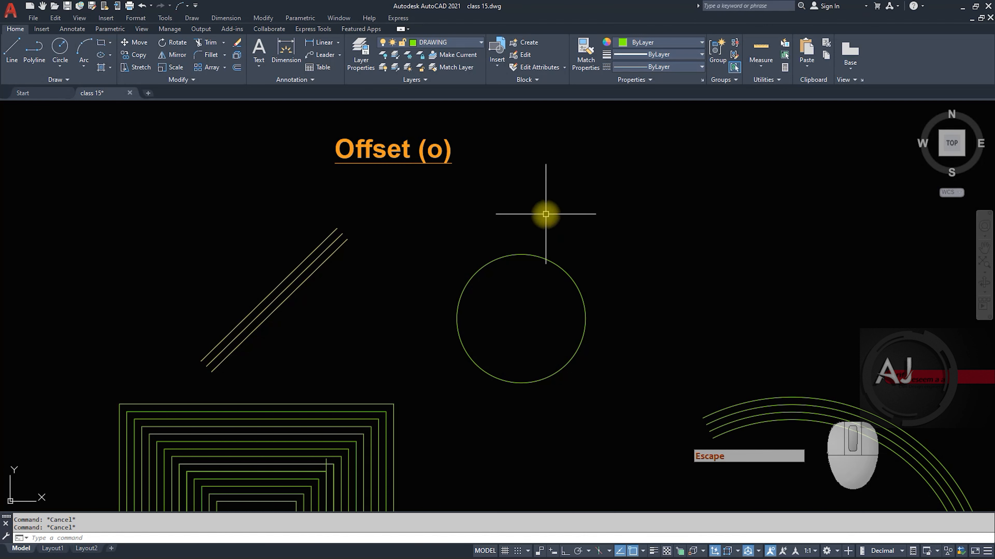
# Offset the circle outward through a picked point using the Through option with source erasing on, and undo that offset.
pyautogui.write('o')
pyautogui.press('space')
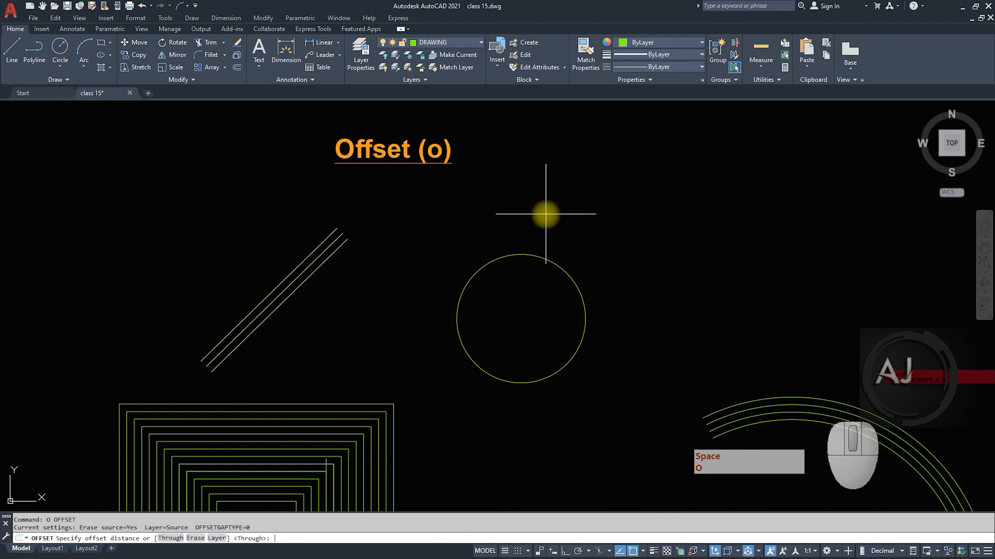
pyautogui.click(175, 539)
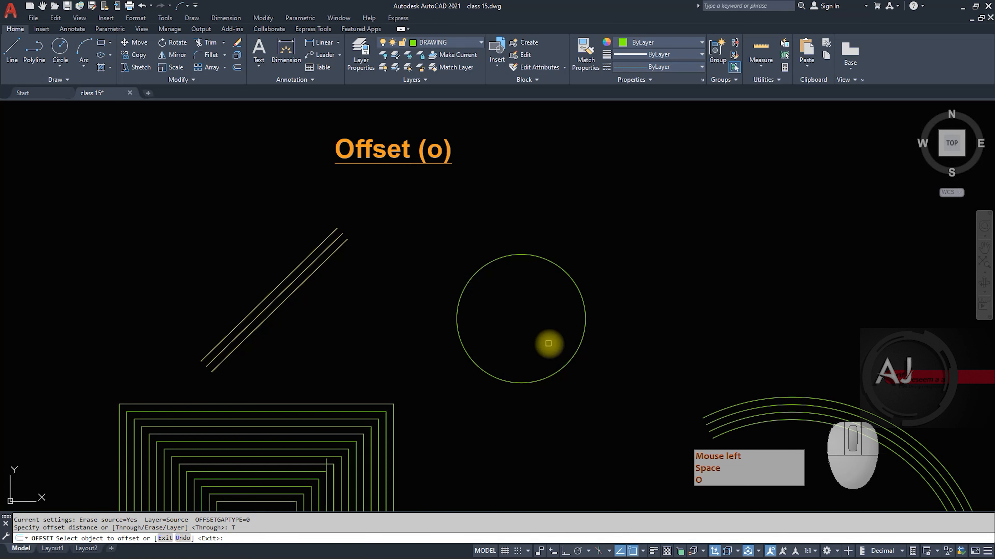
pyautogui.click(528, 255)
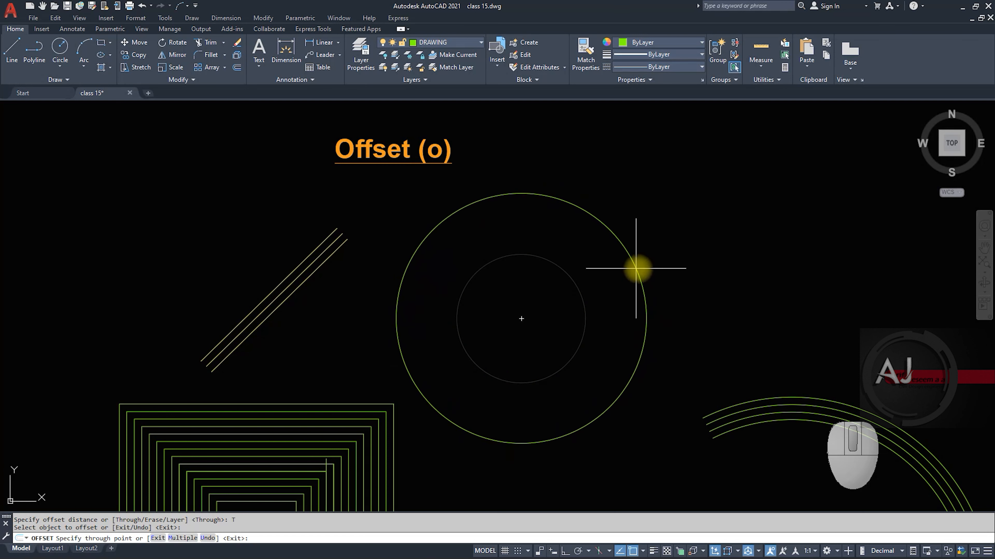
pyautogui.click(636, 268)
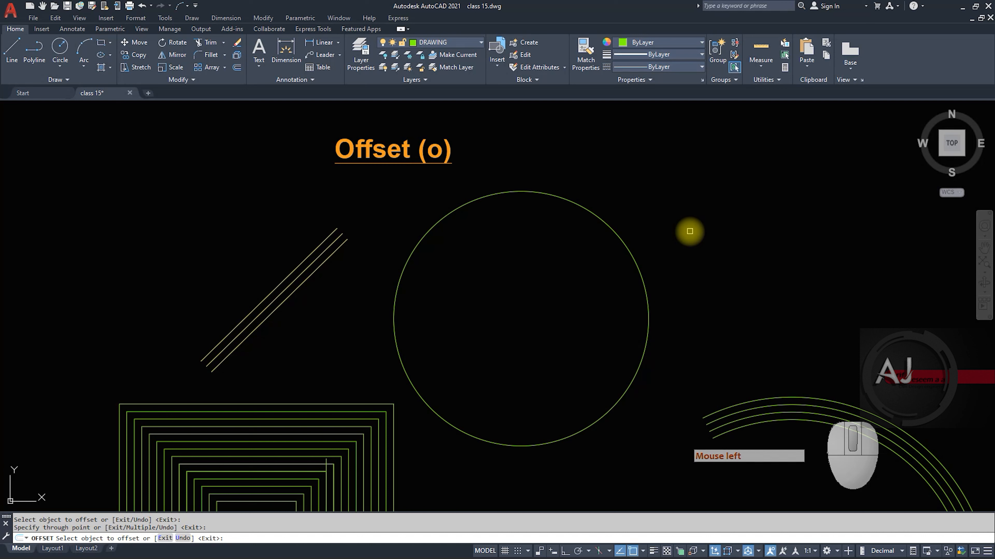
pyautogui.hotkey('ctrl', 'z')
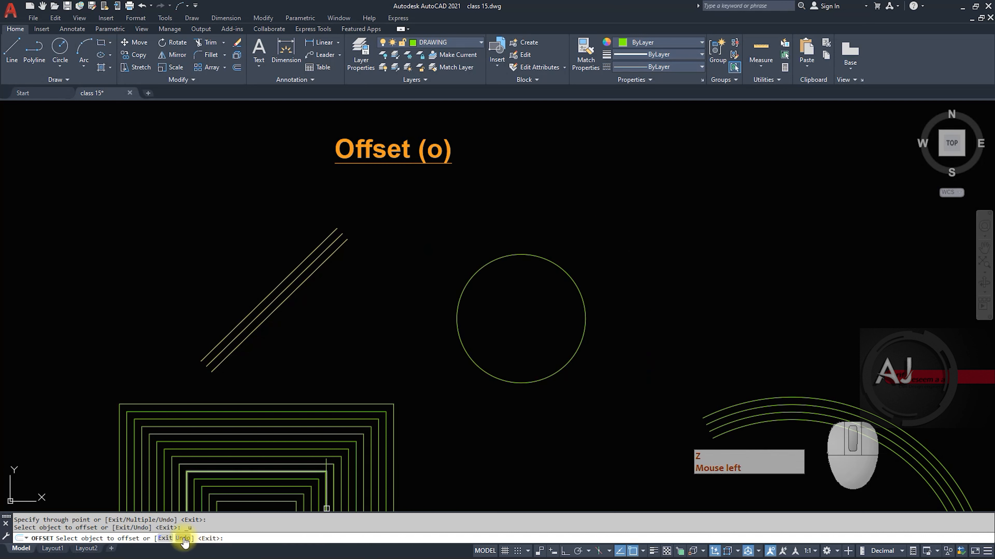
# Restart Offset with Erase set to No and offset the circle outward through a picked point using the Through option.
pyautogui.press('space')
pyautogui.press('space')
pyautogui.click(195, 539)
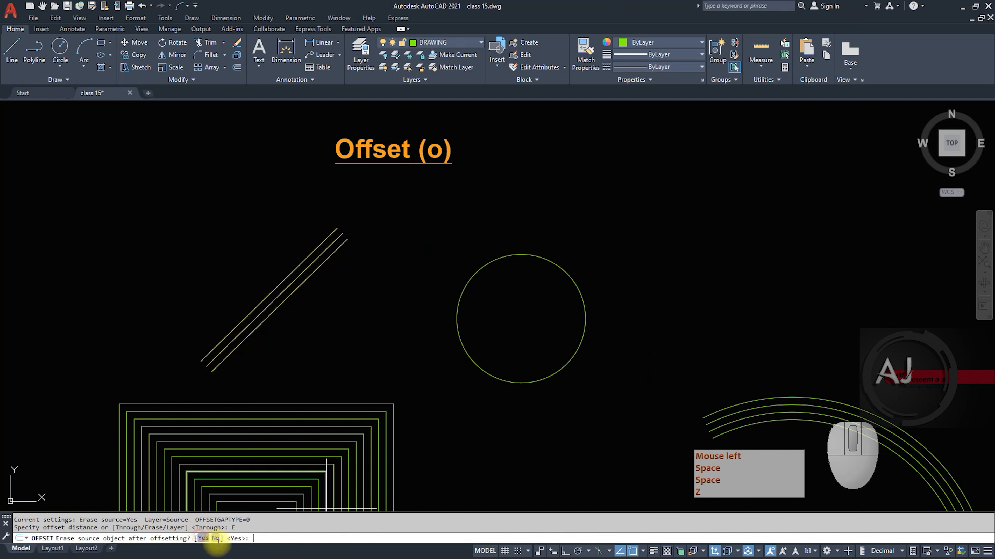
pyautogui.click(216, 539)
pyautogui.click(170, 538)
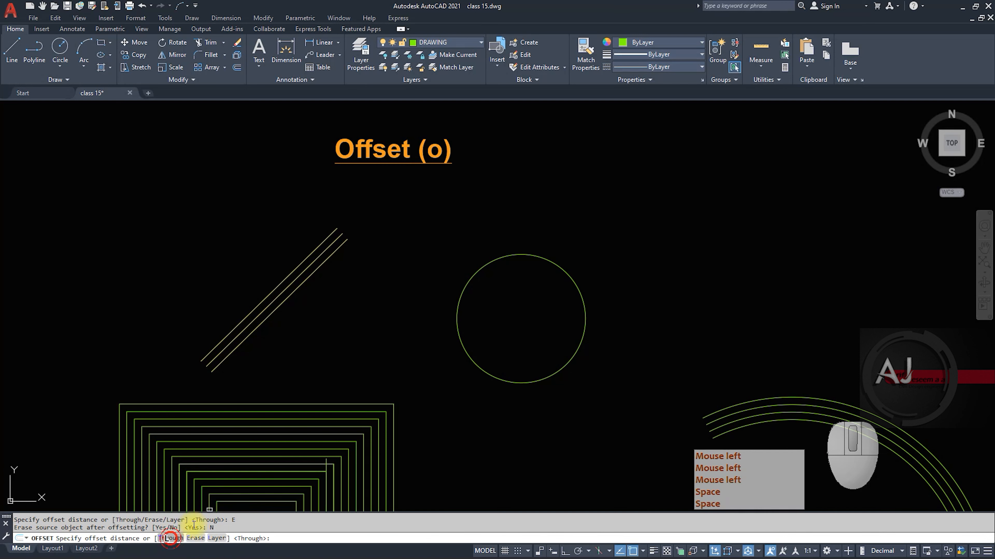
pyautogui.click(501, 257)
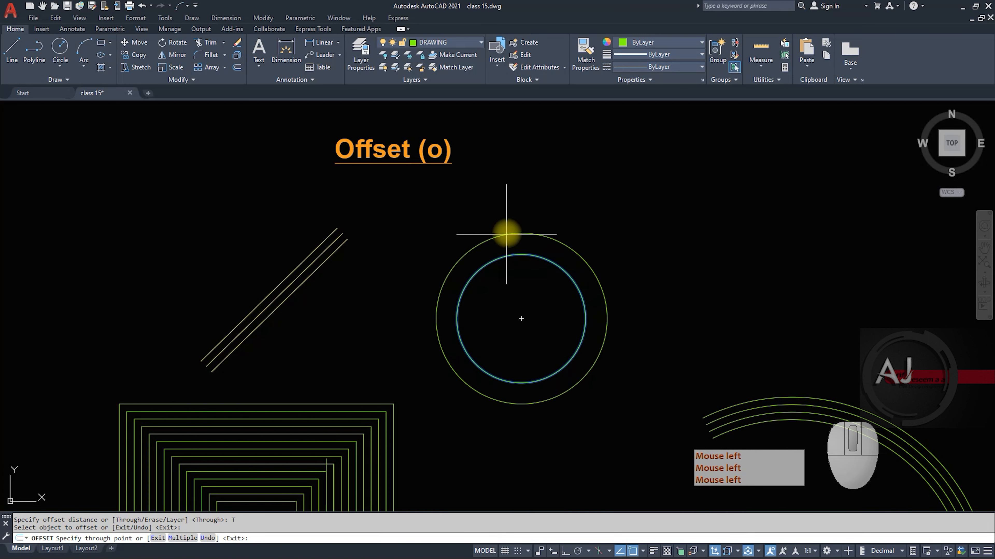
pyautogui.click(532, 199)
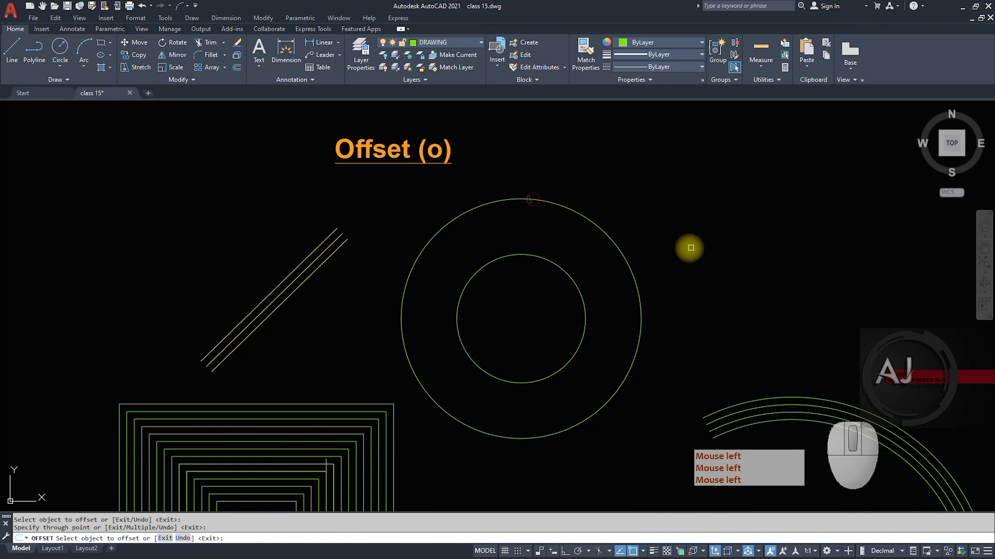
# Offset the outer circle outward and the inner circle inward, each through a picked point.
pyautogui.click(616, 239)
pyautogui.click(660, 226)
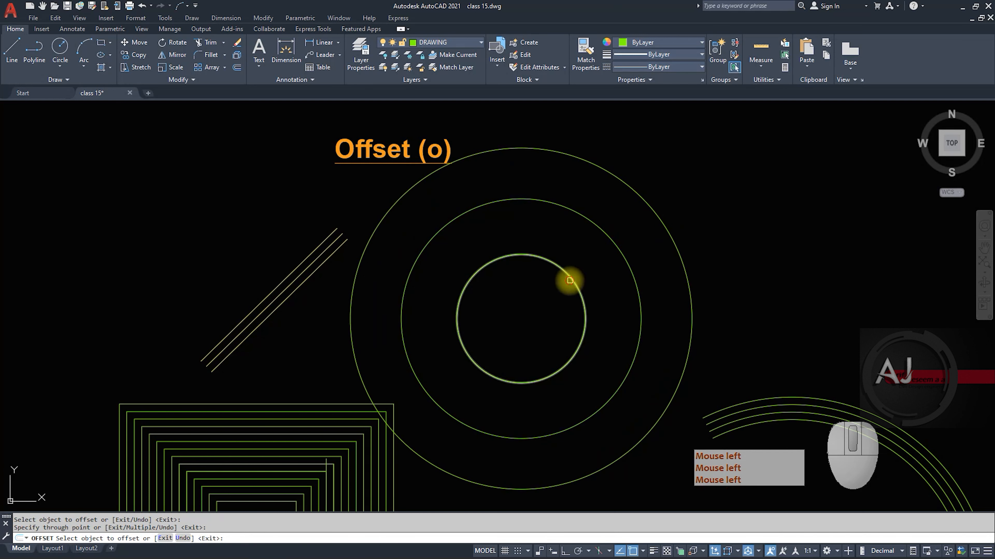
pyautogui.click(568, 282)
pyautogui.click(552, 309)
# Offset the second-largest circle once inward and once outward through picked points, and end the command.
pyautogui.click(620, 253)
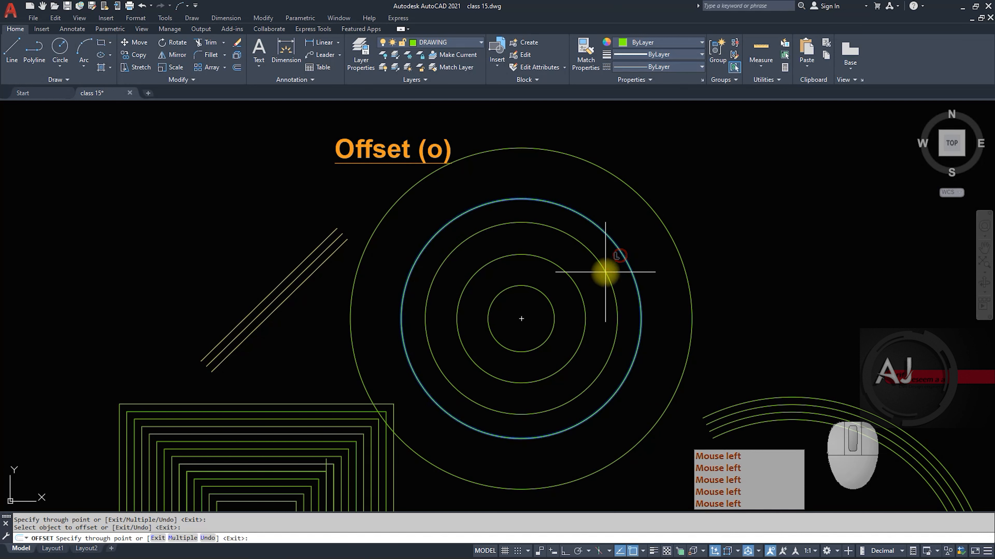
pyautogui.click(607, 270)
pyautogui.click(625, 252)
pyautogui.click(644, 231)
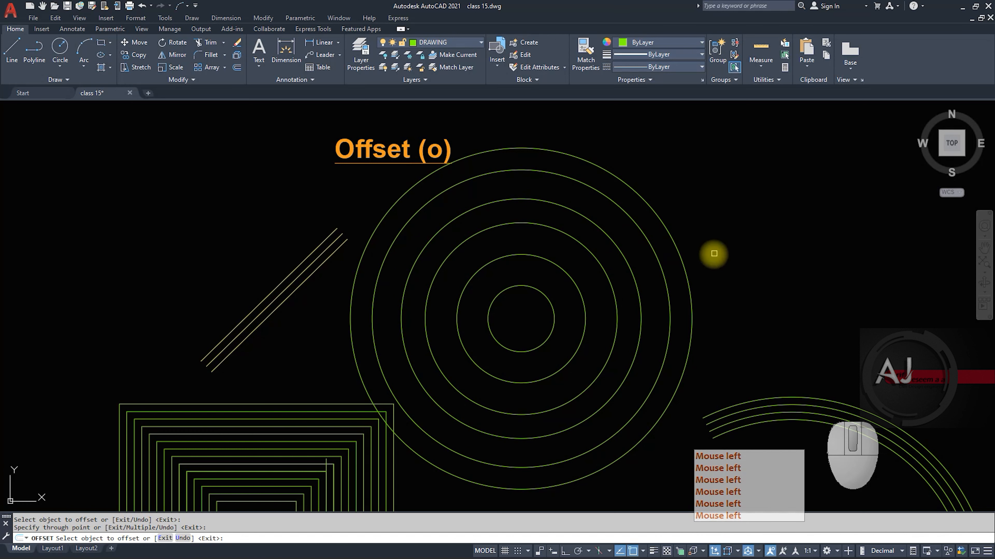
pyautogui.press('Escape')
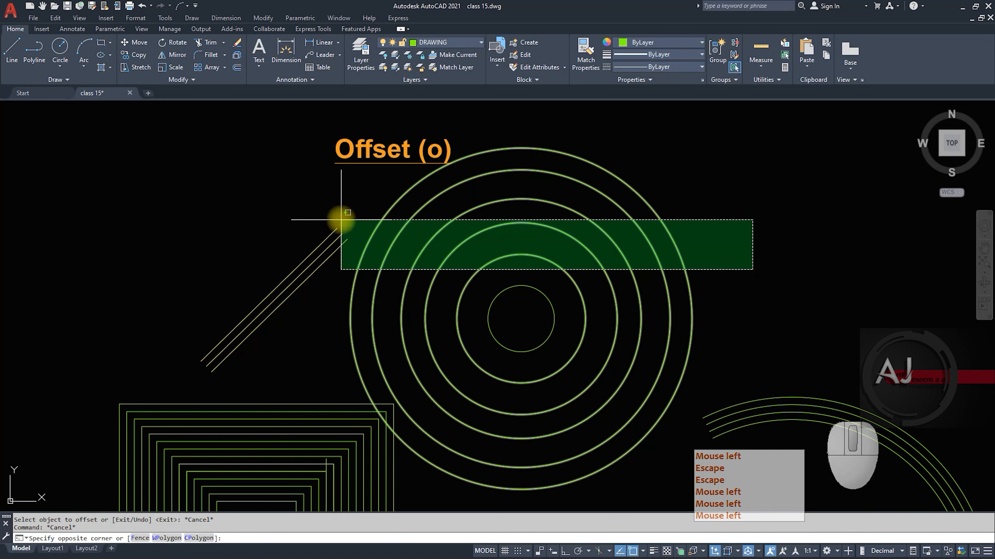
pyautogui.click(339, 217)
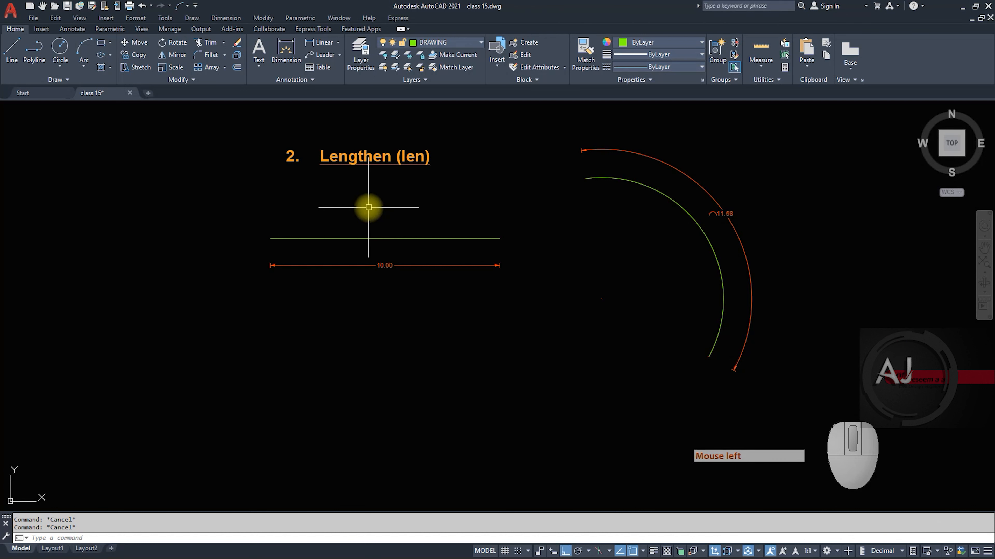
pyautogui.click(178, 80)
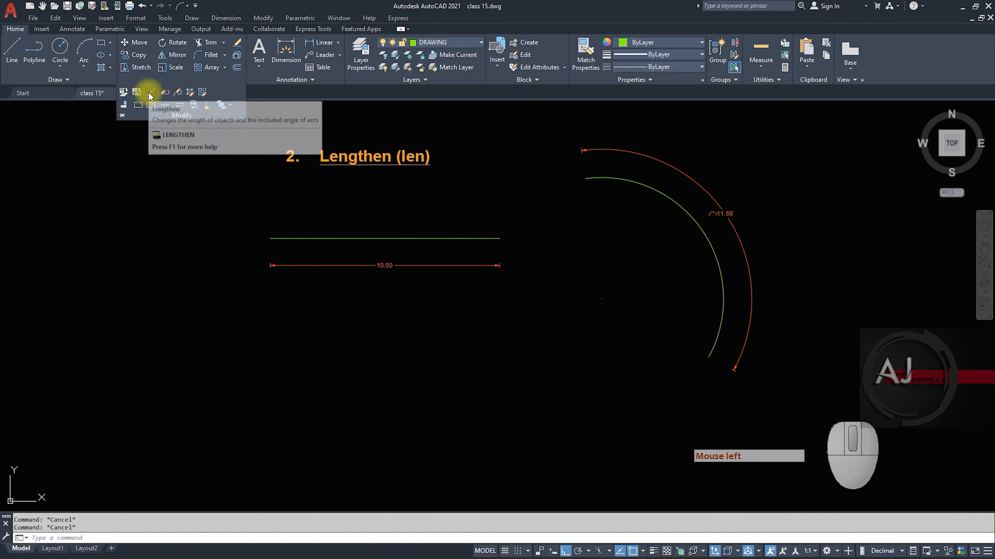
pyautogui.click(442, 204)
pyautogui.press('Escape')
pyautogui.press('Escape')
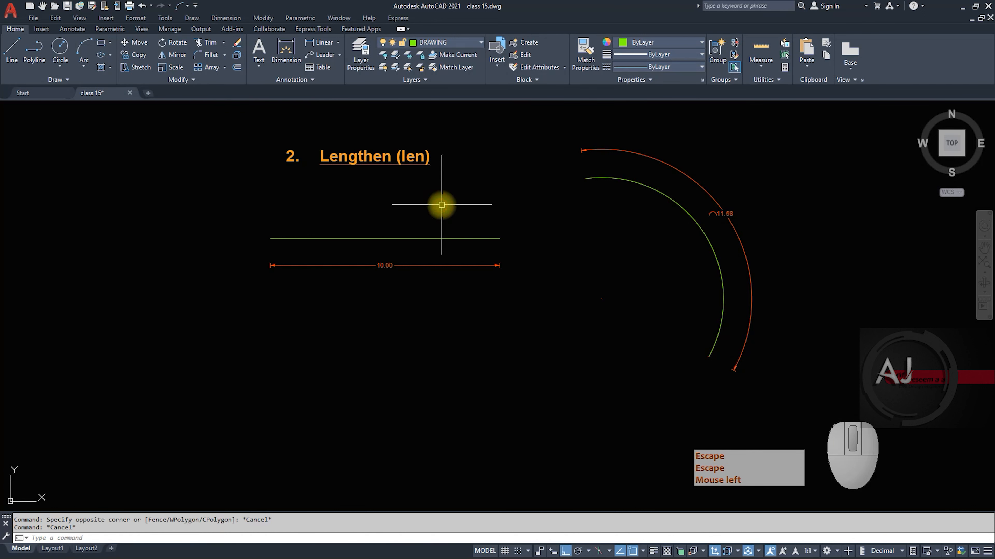
# Set the horizontal line's total length to 5 from its right end using Lengthen with the Total option, and end the command.
pyautogui.write('LEN')
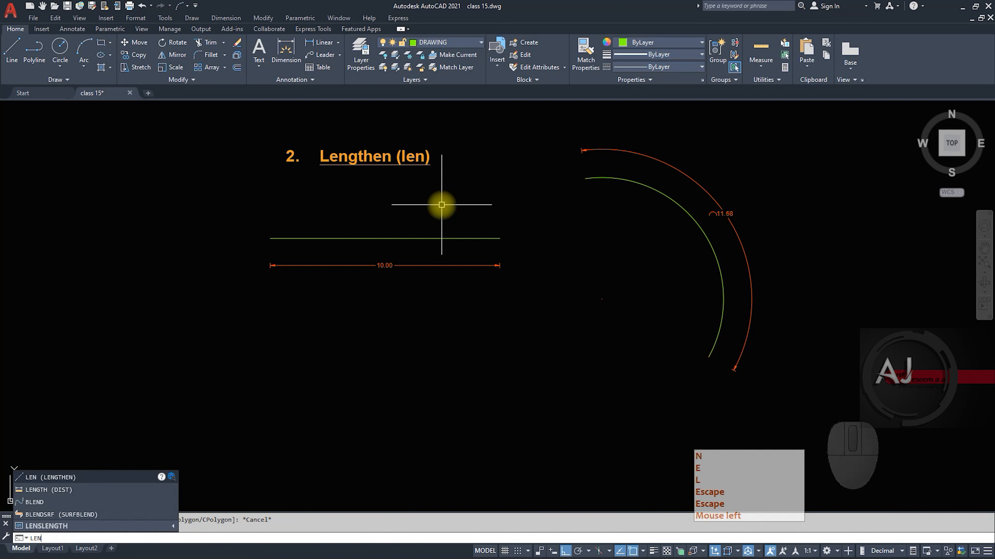
pyautogui.press('space')
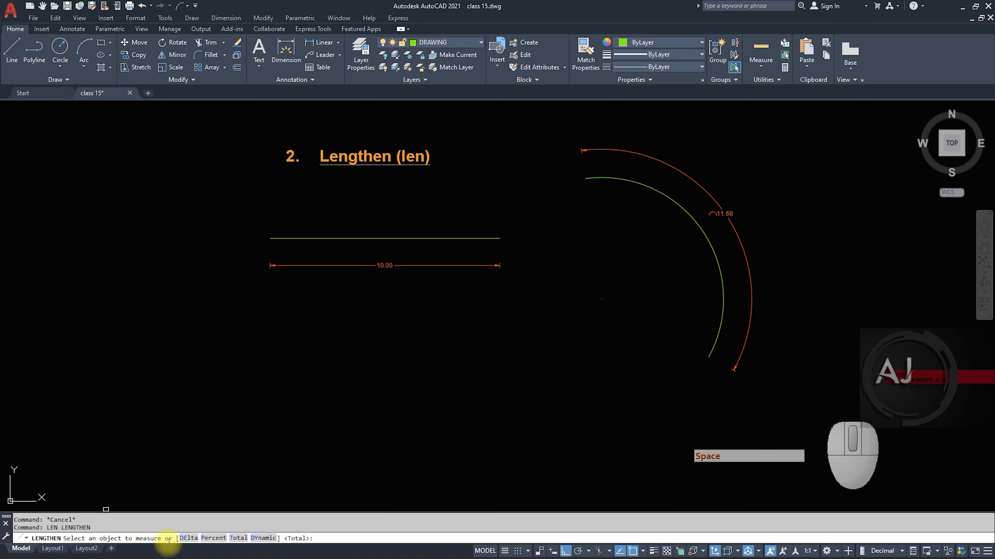
pyautogui.click(237, 538)
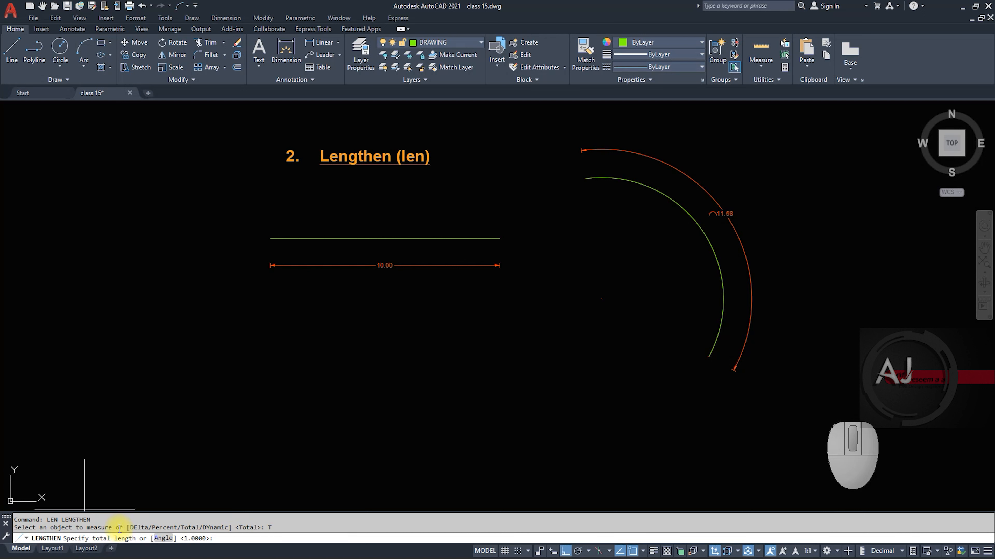
pyautogui.click(230, 539)
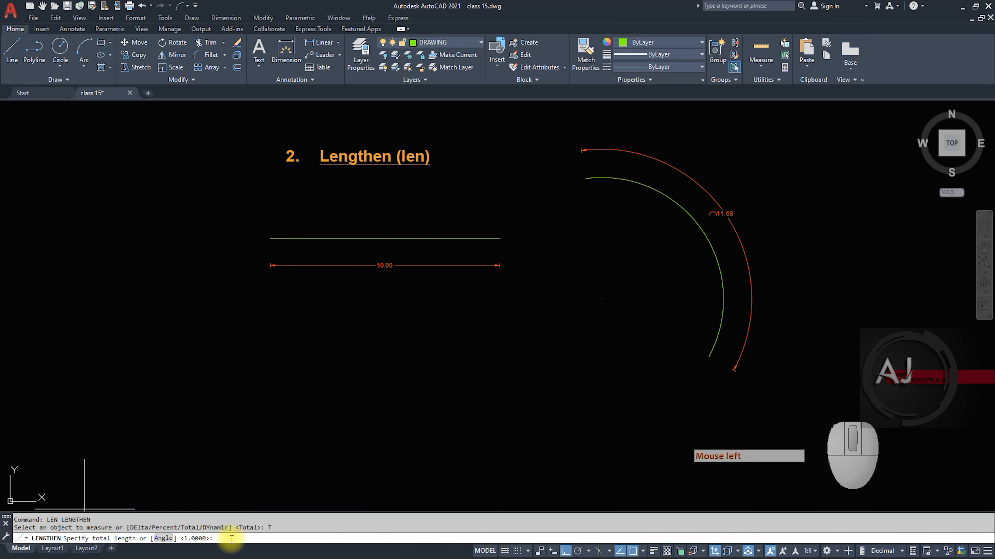
pyautogui.write('5')
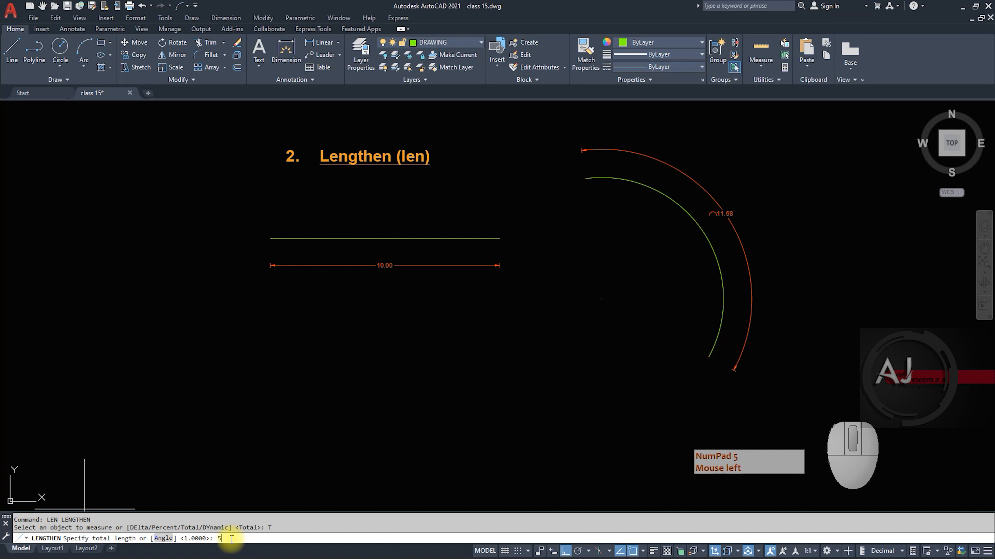
pyautogui.press('Return')
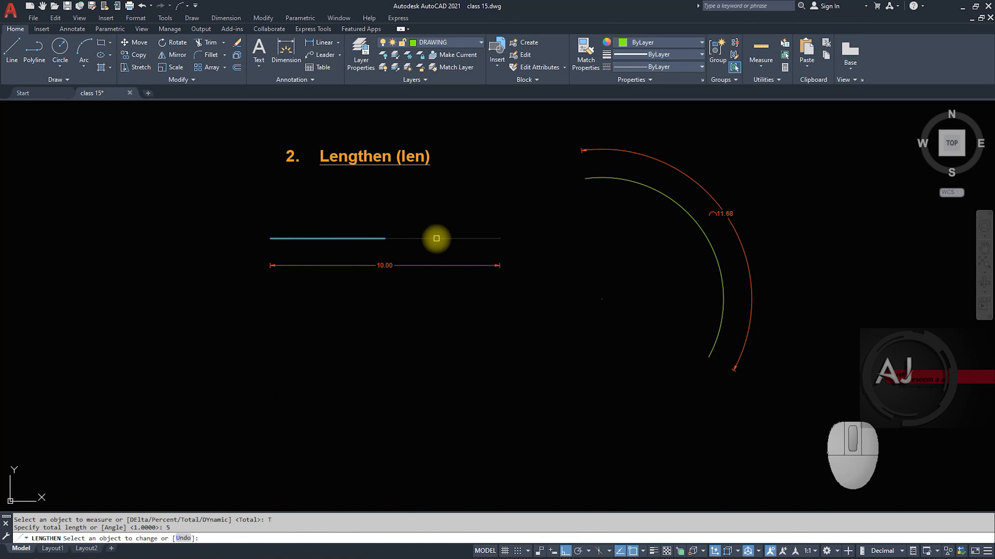
pyautogui.click(436, 238)
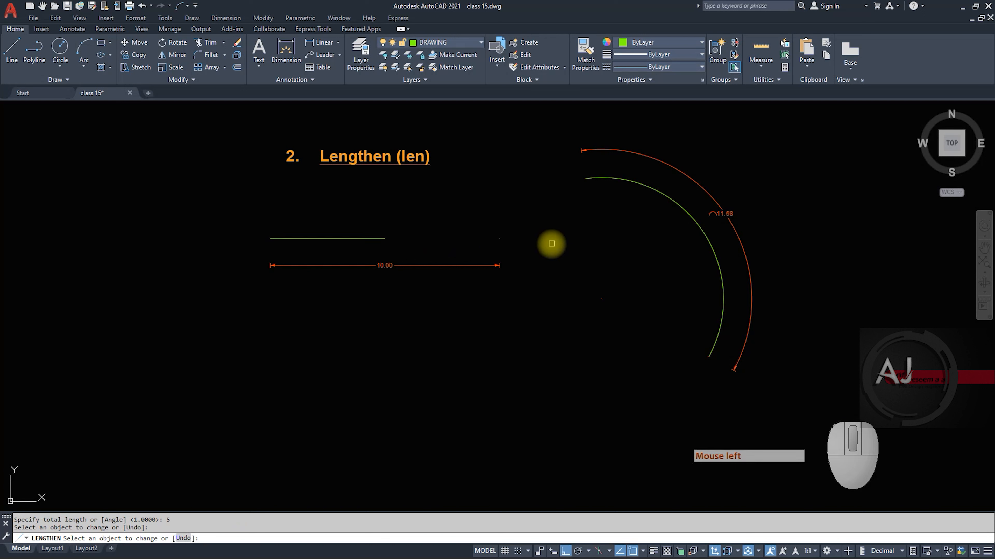
pyautogui.click(374, 253)
pyautogui.press('Escape')
# Add a linear dimension above the shortened line between its two endpoints, and delete that dimension.
pyautogui.write('d')
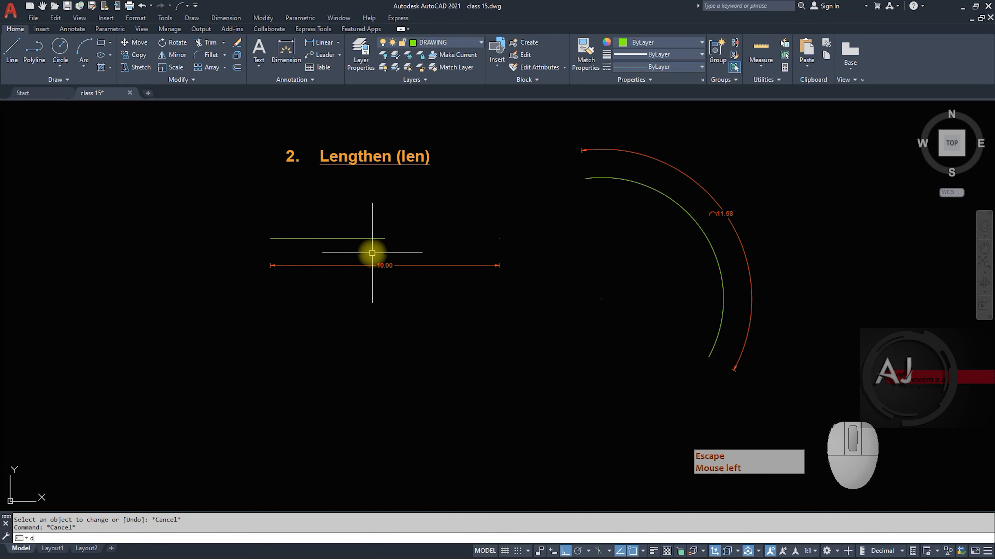
pyautogui.write('li')
pyautogui.press('space')
pyautogui.click(271, 238)
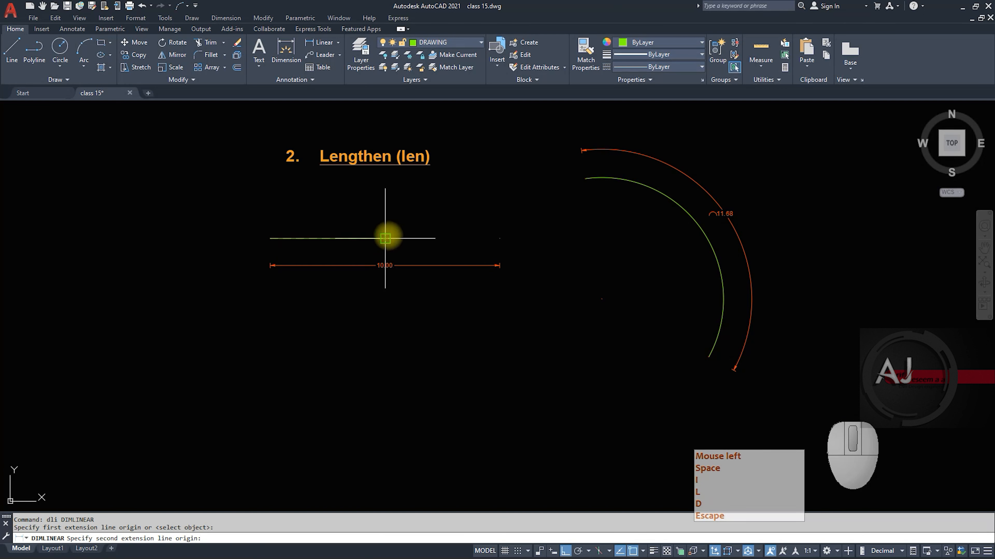
pyautogui.click(385, 238)
pyautogui.click(376, 209)
pyautogui.press('Escape')
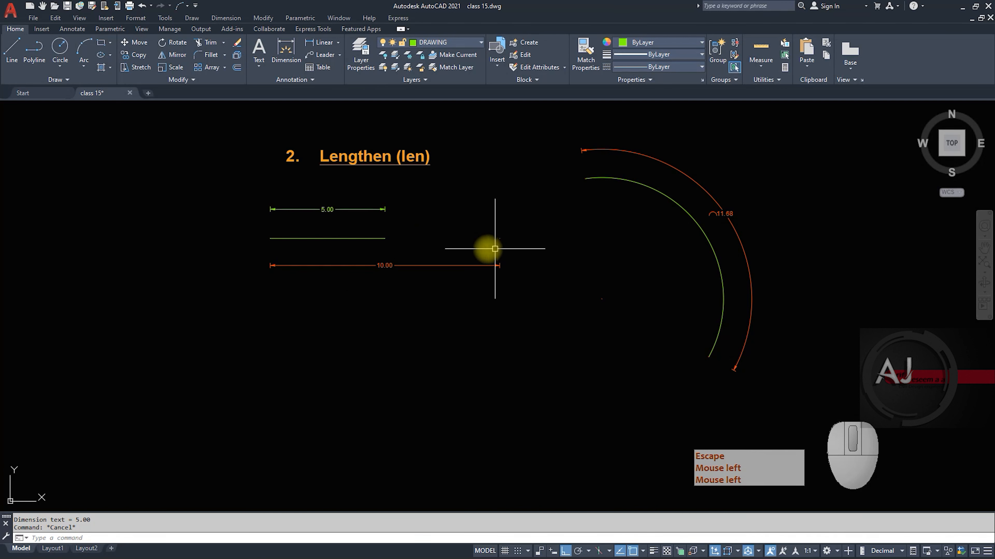
pyautogui.click(335, 209)
pyautogui.press('Delete')
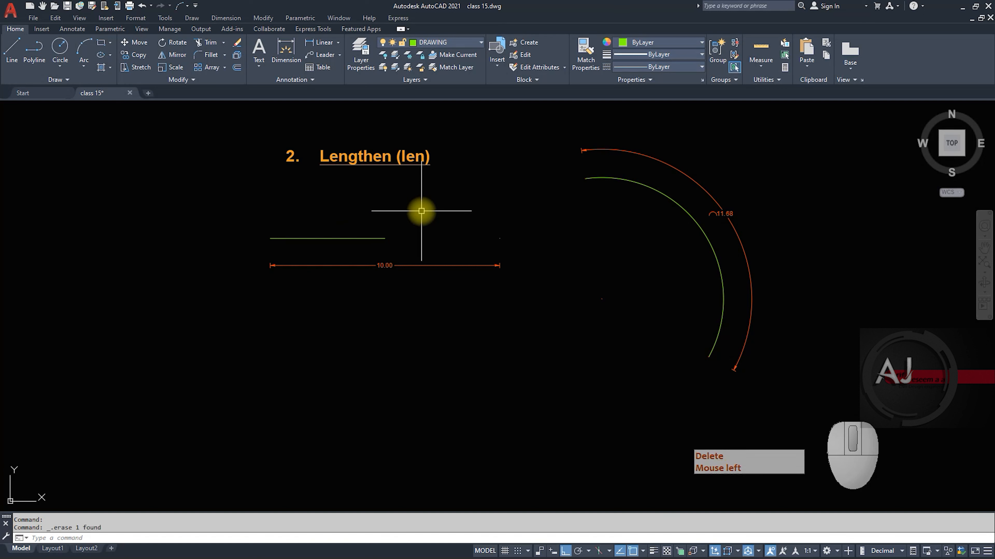
# Extend the line from its right end to a total length of 12 using Lengthen with the Total option, and end the command.
pyautogui.write('len')
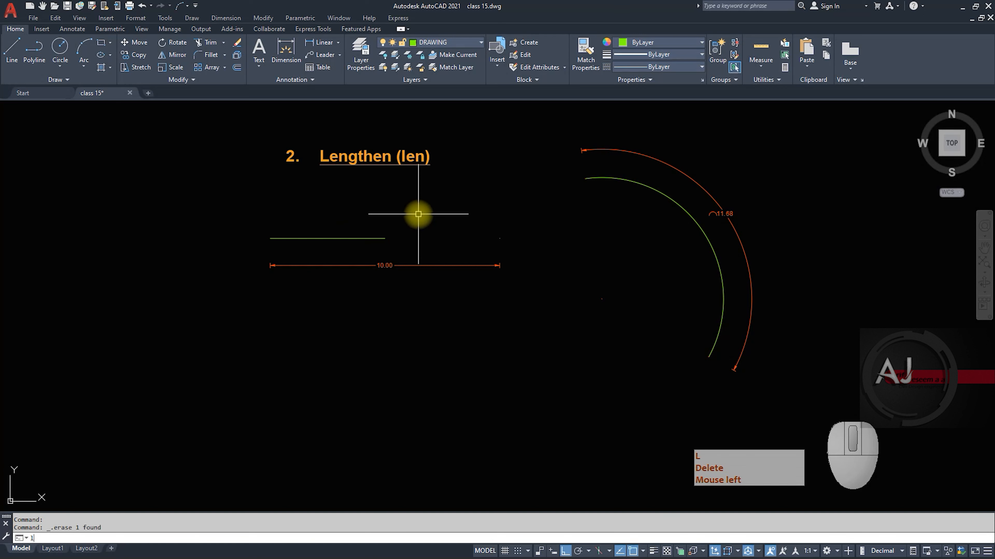
pyautogui.press('space')
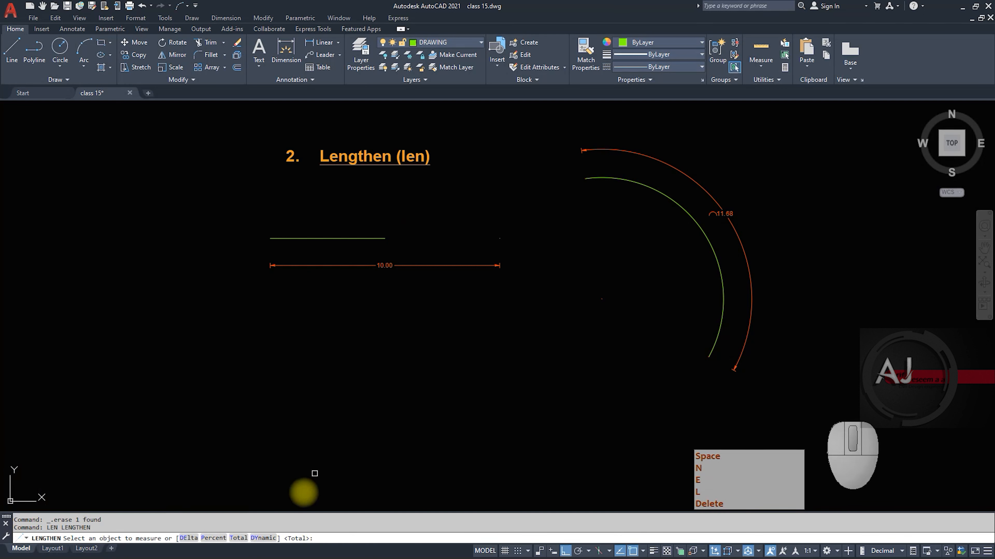
pyautogui.click(238, 538)
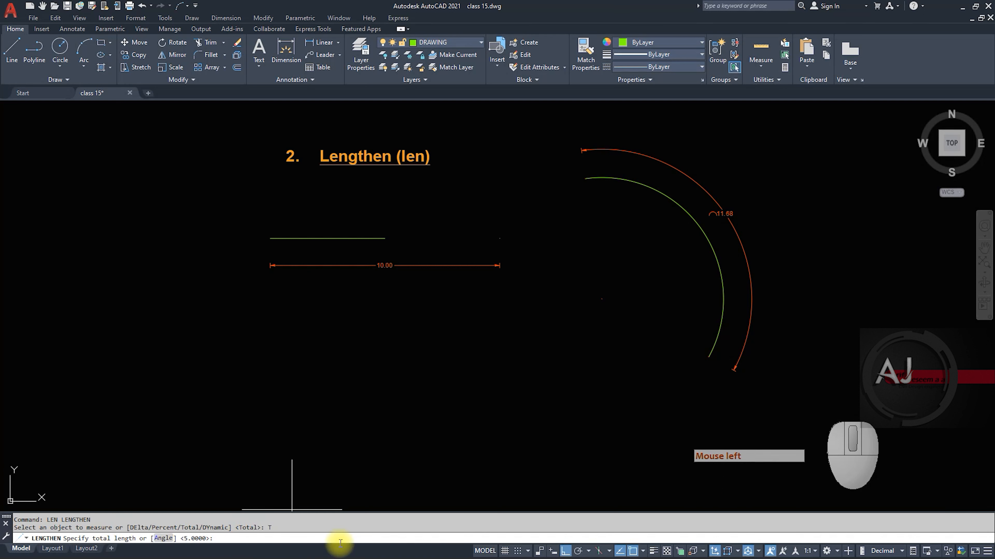
pyautogui.write('12')
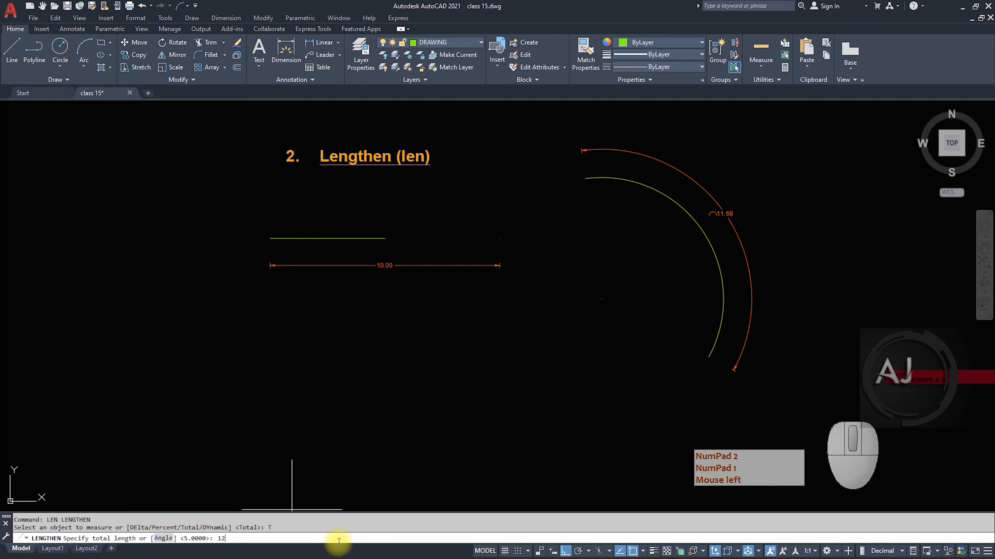
pyautogui.press('space')
pyautogui.click(336, 239)
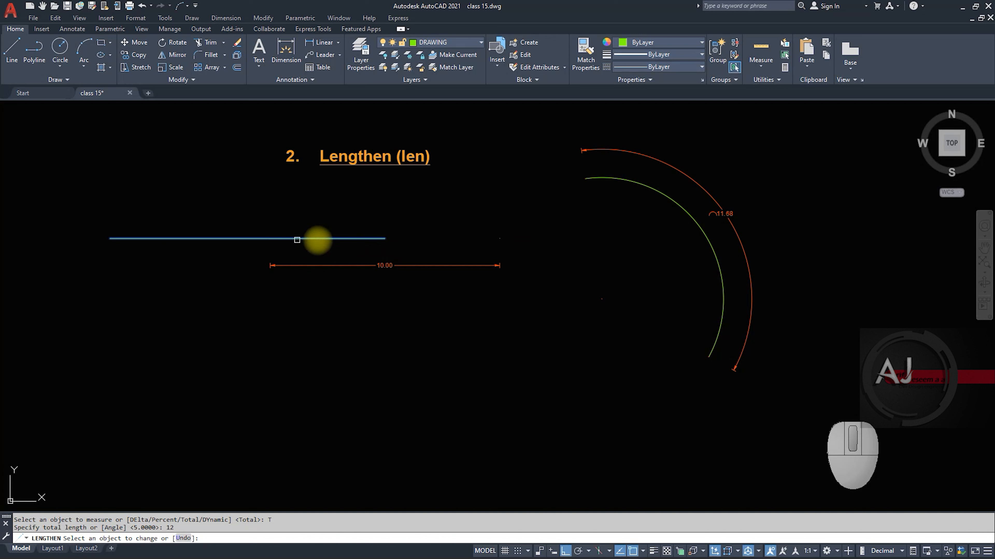
pyautogui.click(376, 240)
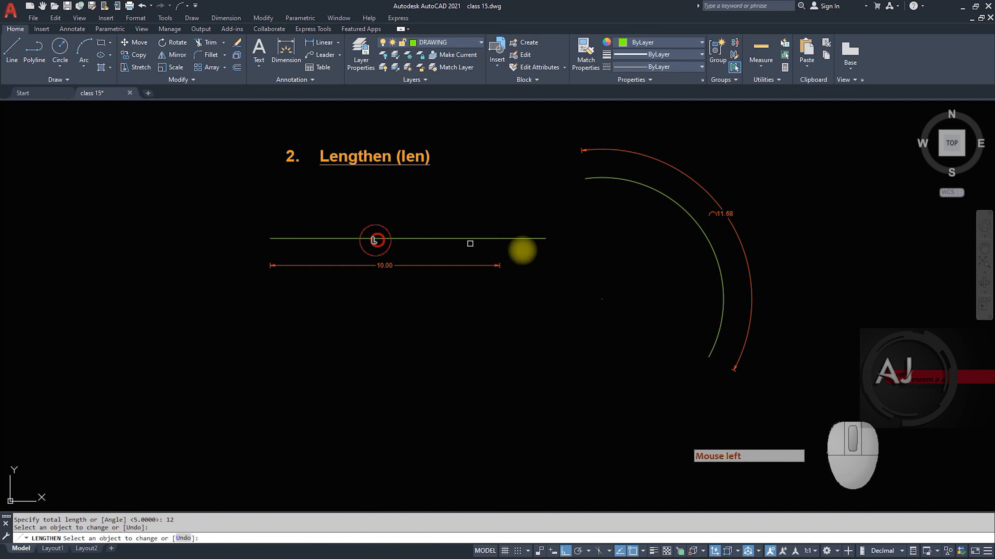
pyautogui.press('Escape')
pyautogui.press('Escape')
# Place a linear dimension above the extended line by selecting the line as the object, and erase that dimension.
pyautogui.write('dli')
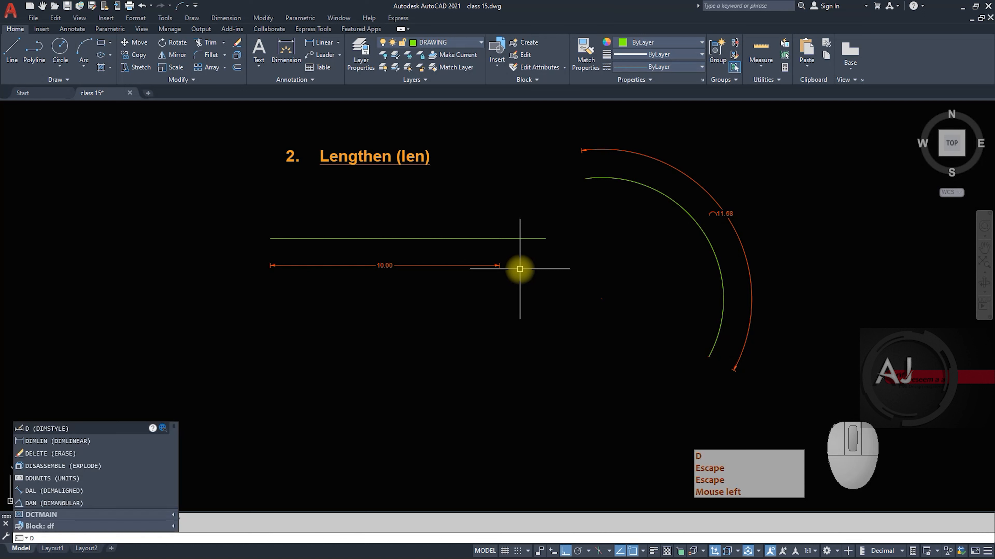
pyautogui.press('space')
pyautogui.press('space')
pyautogui.click(464, 238)
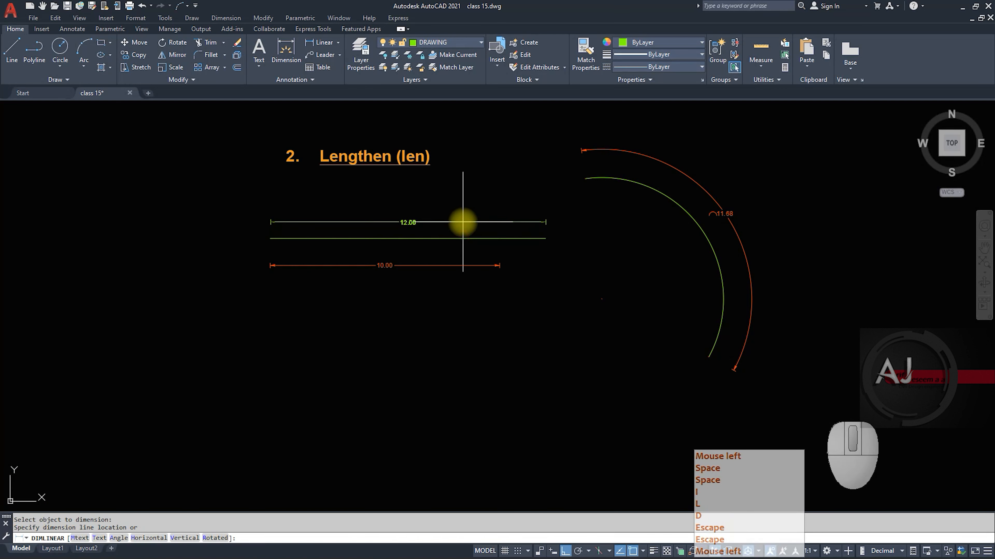
pyautogui.click(463, 223)
pyautogui.press('Escape')
pyautogui.click(506, 223)
pyautogui.press('Delete')
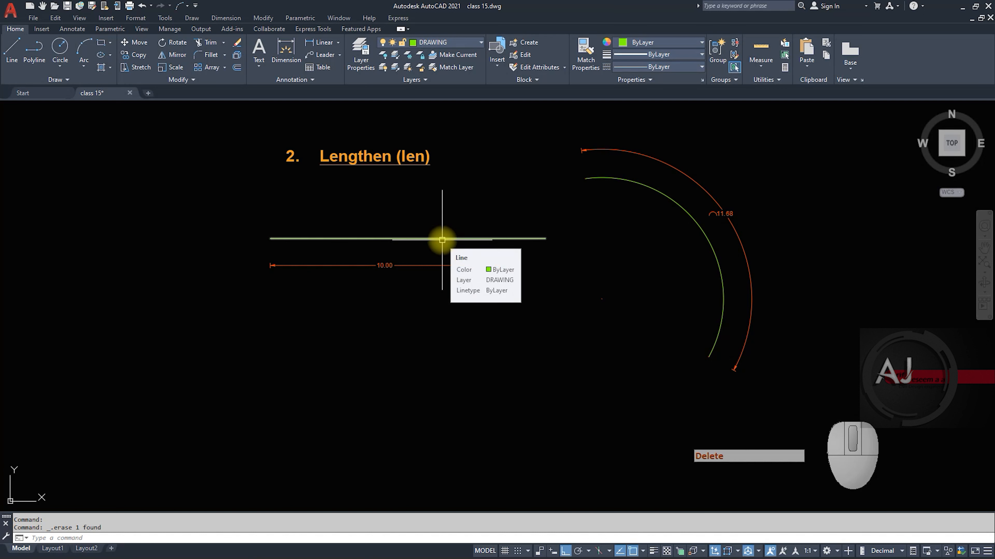
pyautogui.press('Escape')
pyautogui.press('Escape')
pyautogui.write('len')
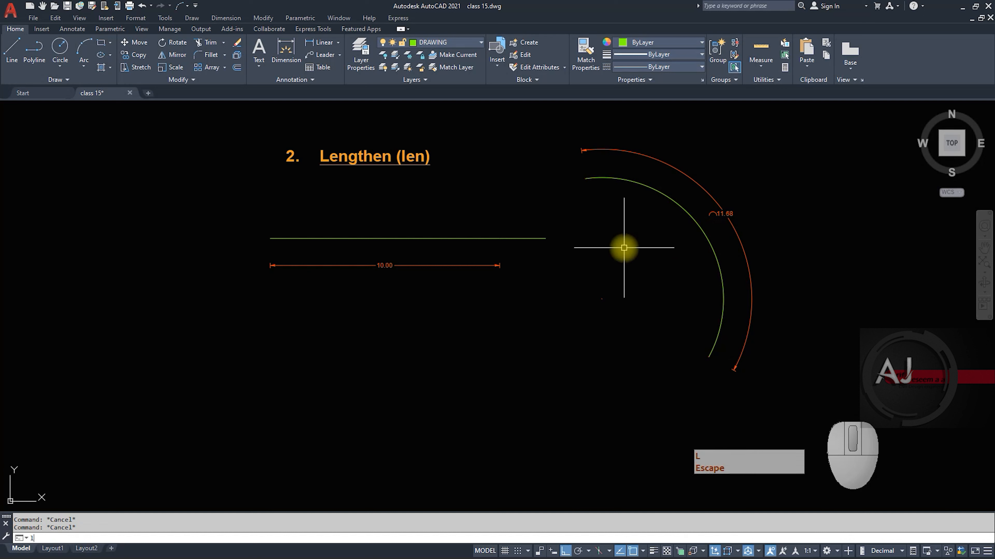
pyautogui.press('space')
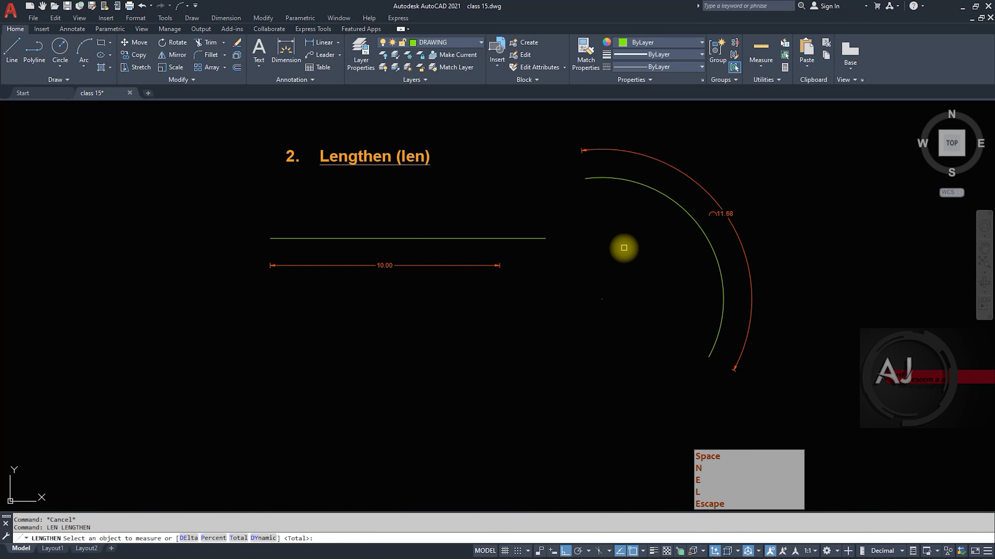
pyautogui.click(237, 538)
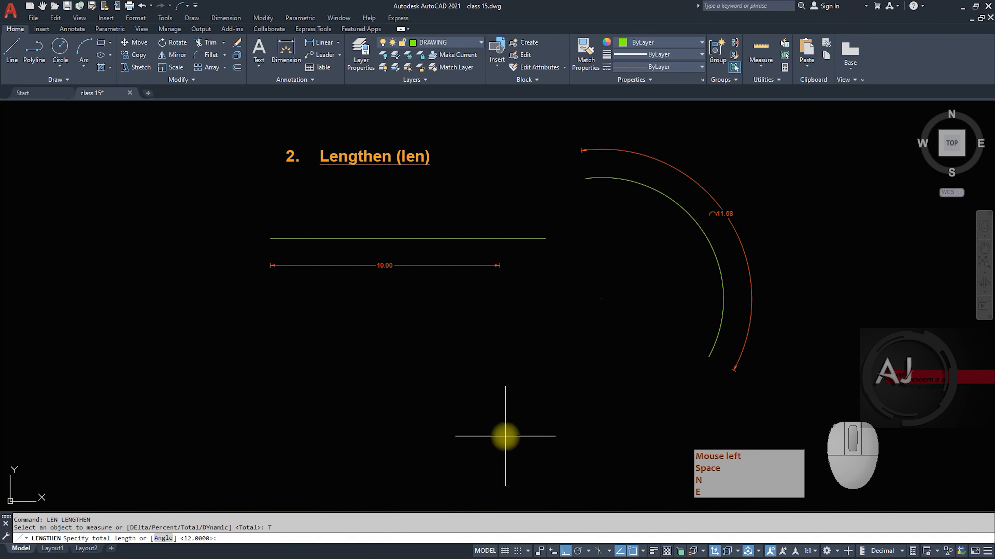
pyautogui.press('space')
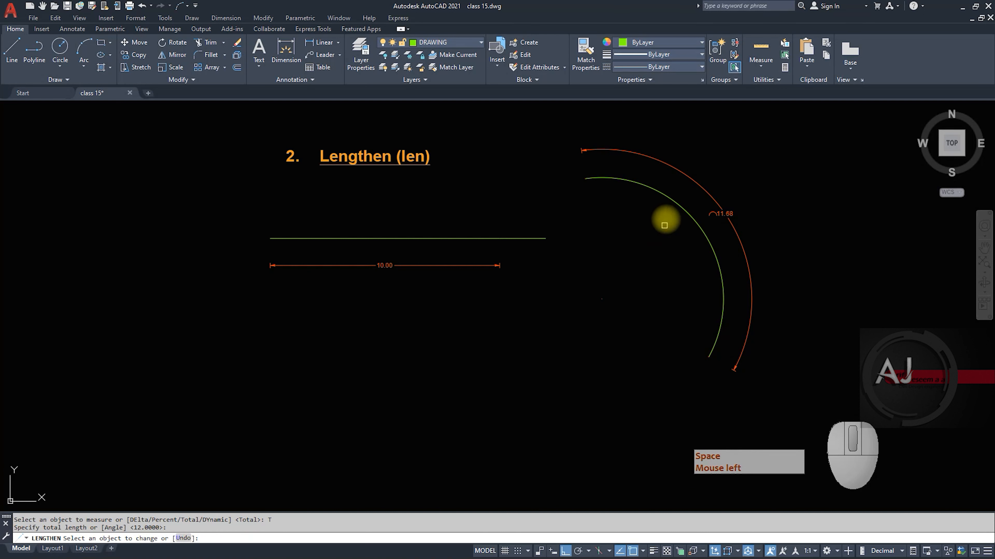
pyautogui.click(668, 195)
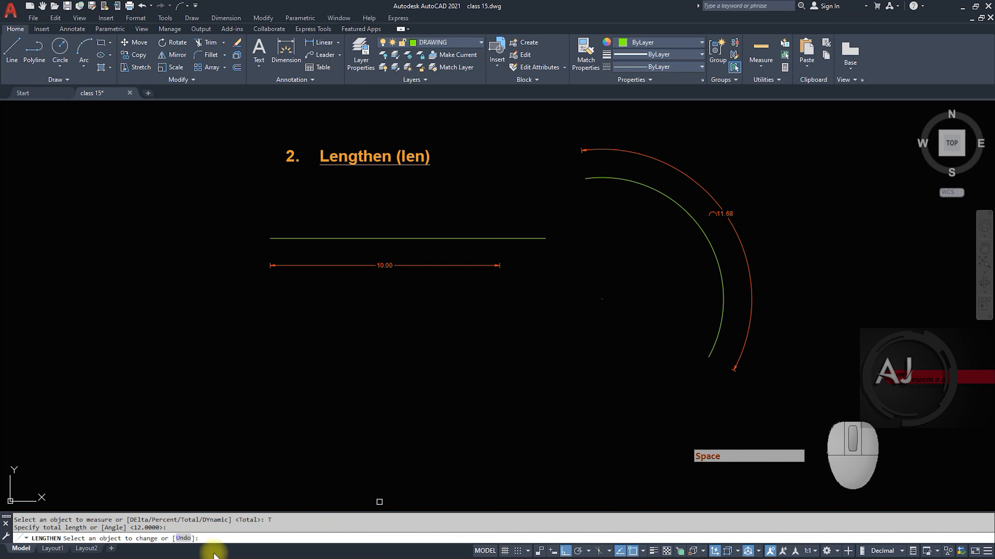
pyautogui.press('space')
# Shorten the arc from its upper end to a total length of 5 with Lengthen's Total option, and undo the change.
pyautogui.press('space')
pyautogui.click(238, 538)
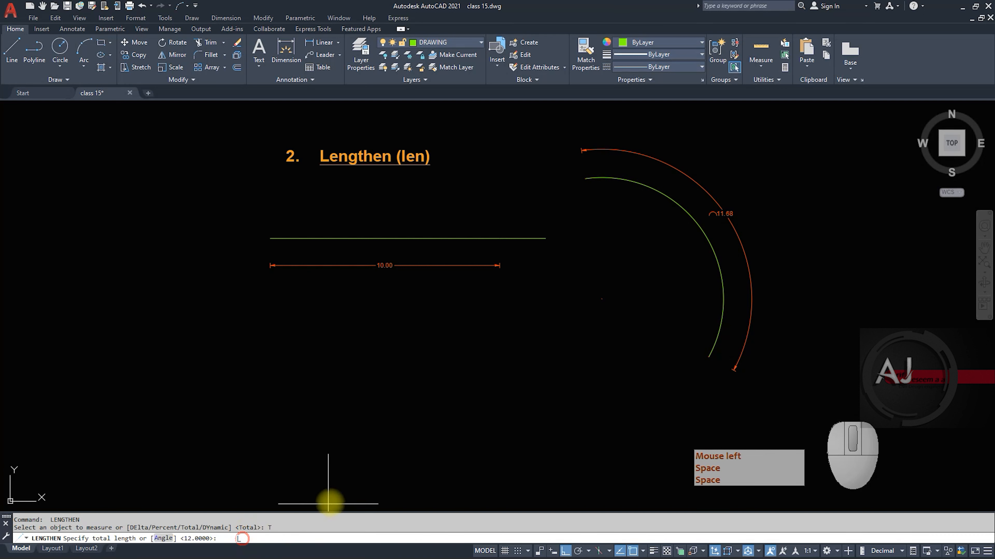
pyautogui.write('5')
pyautogui.press('space')
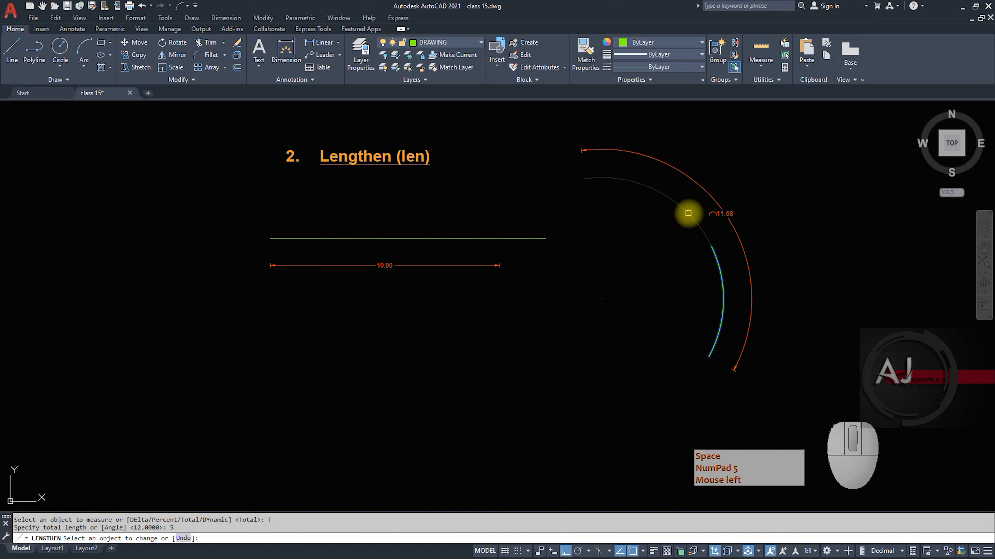
pyautogui.click(688, 213)
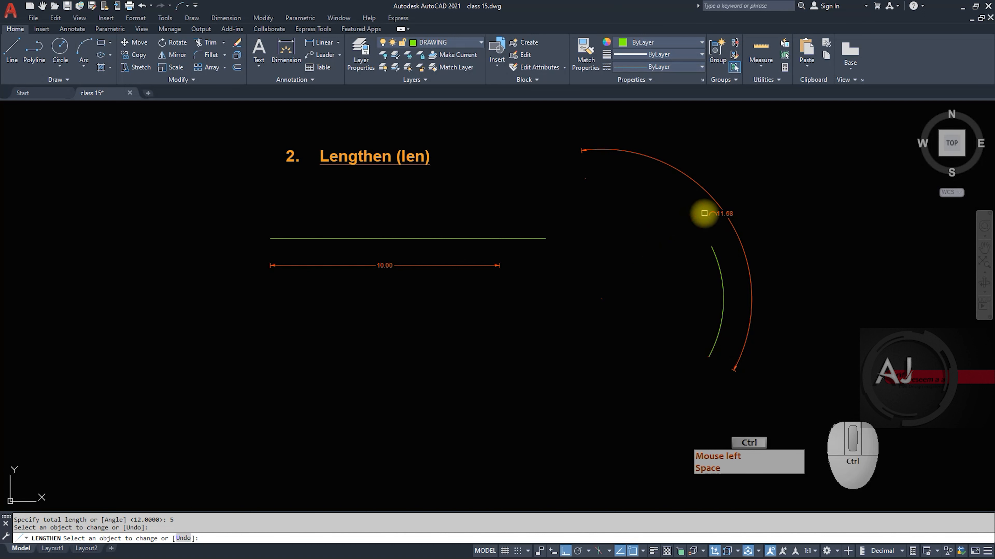
pyautogui.hotkey('ctrl', 'z')
pyautogui.press('Escape')
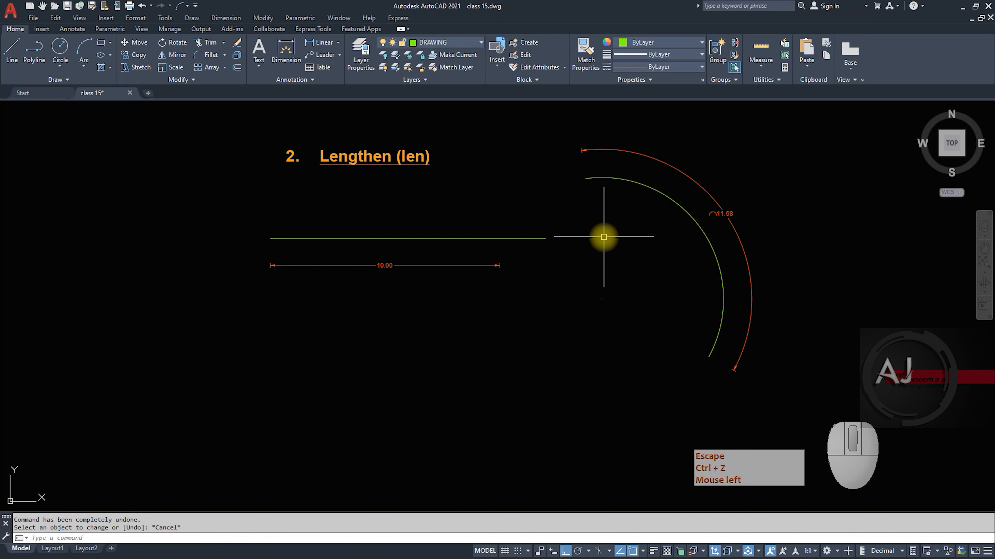
# Lengthen the horizontal line at its right end by a delta length of 2.5 using the Delta option.
pyautogui.press('space')
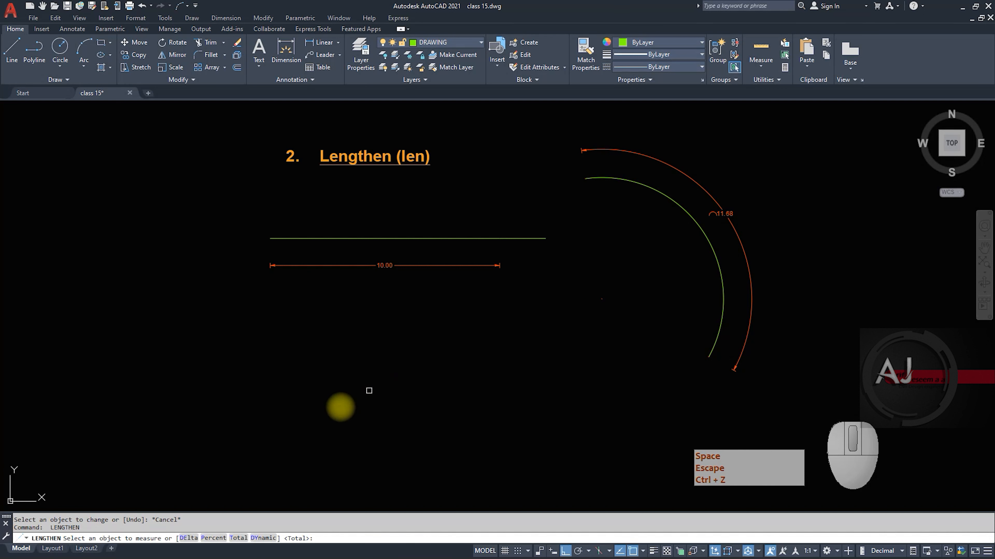
pyautogui.click(186, 538)
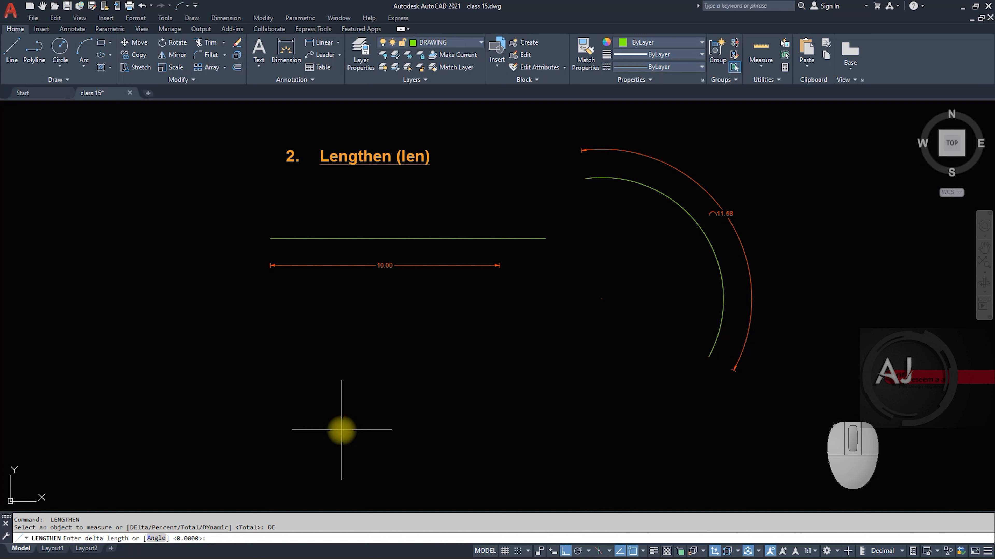
pyautogui.write('5')
pyautogui.press('BackSpace')
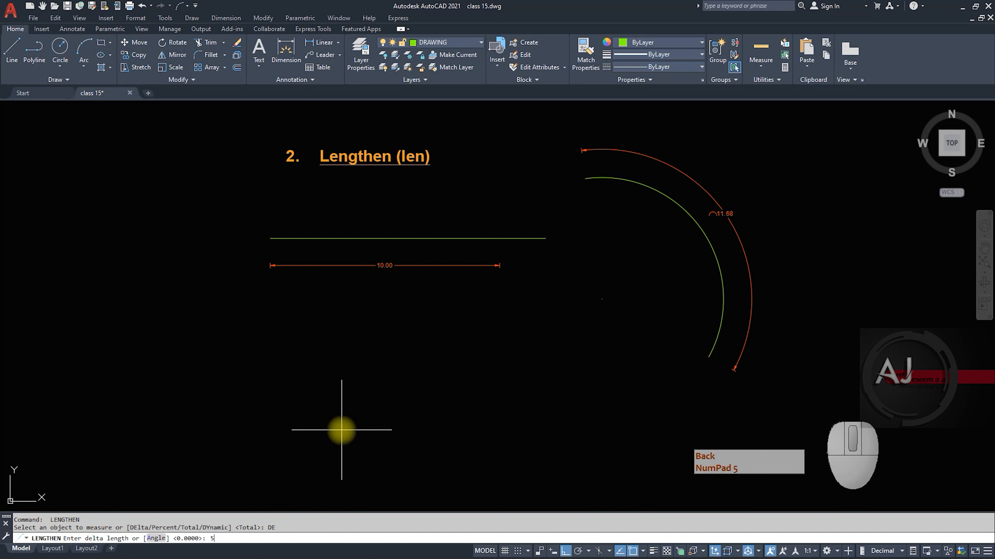
pyautogui.write('2.5')
pyautogui.press('space')
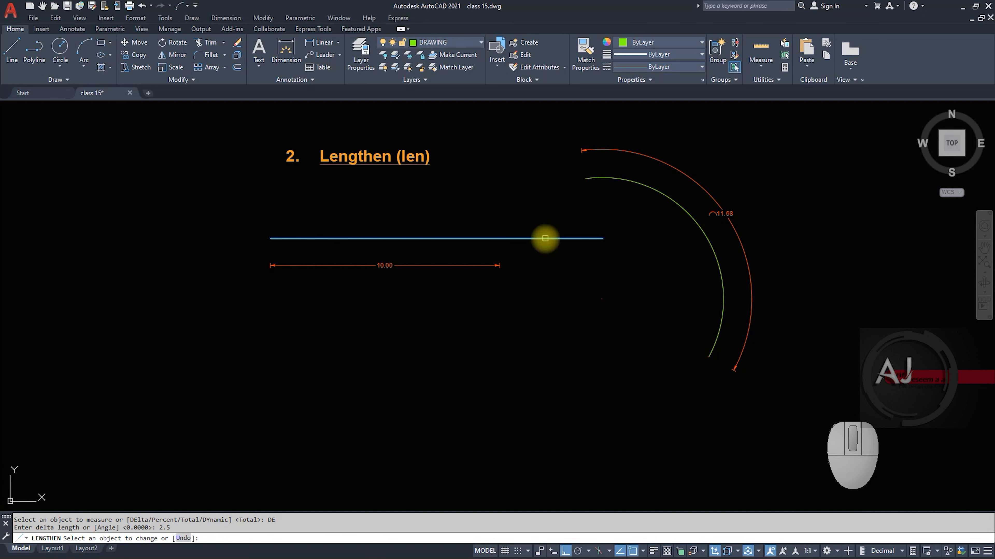
pyautogui.click(545, 238)
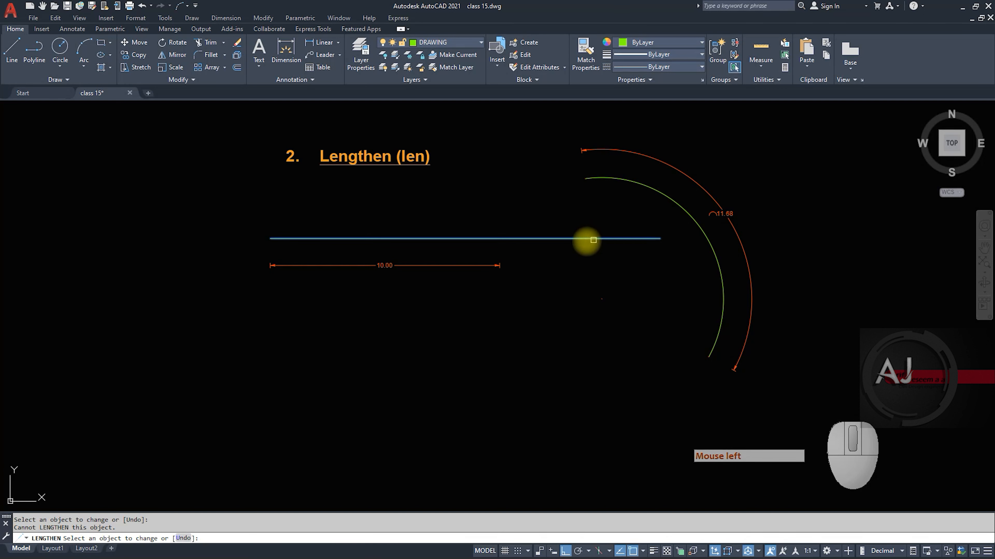
pyautogui.click(212, 537)
pyautogui.write('-')
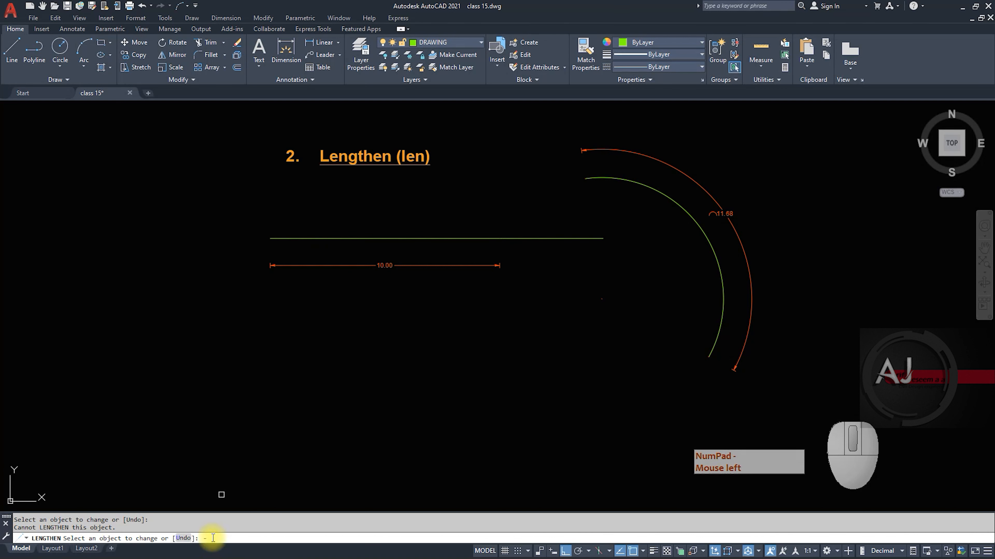
pyautogui.write('5')
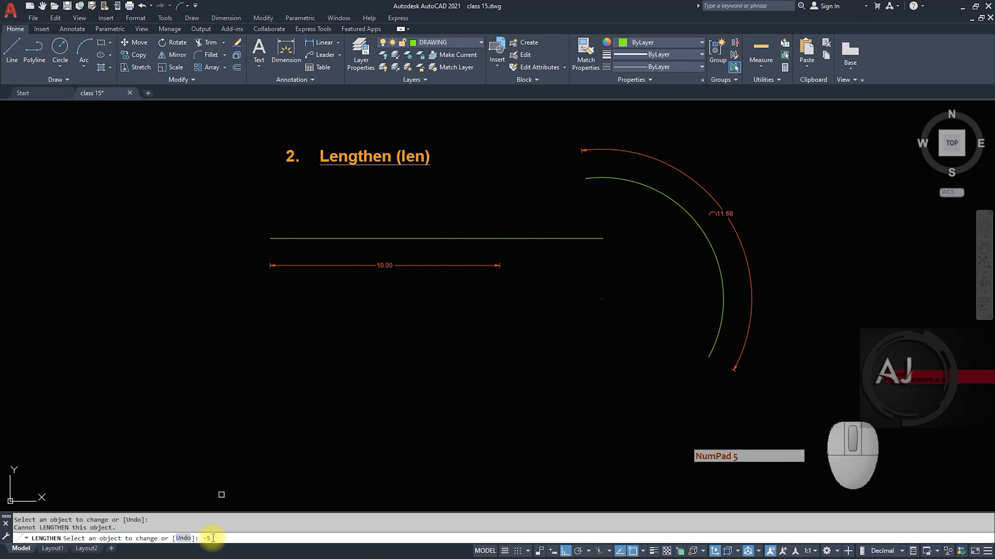
pyautogui.press('Escape')
pyautogui.press('Escape')
pyautogui.press('Escape')
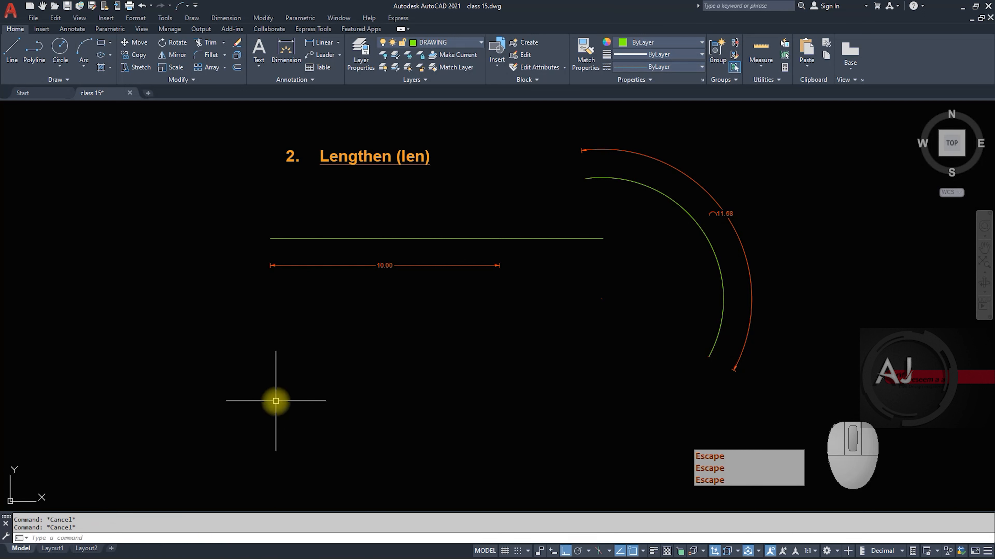
# Shorten the horizontal line at its right end to a total length of 5 with Lengthen's Total option, and undo the change.
pyautogui.write('len')
pyautogui.press('space')
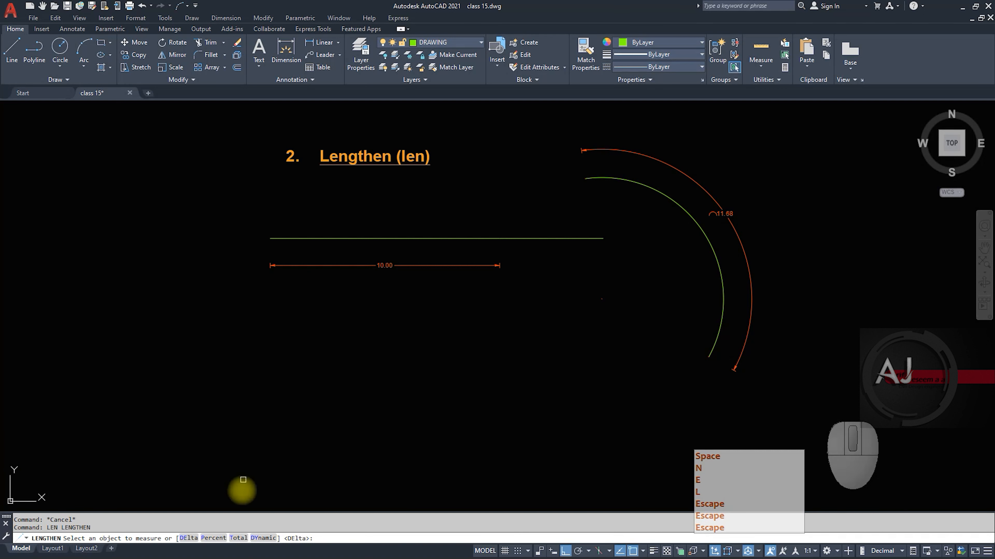
pyautogui.click(241, 540)
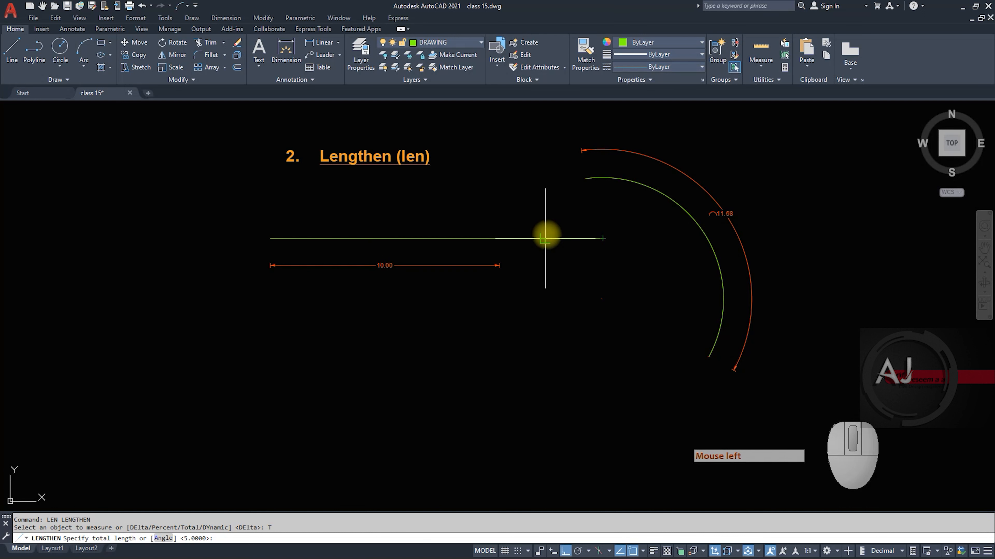
pyautogui.click(218, 540)
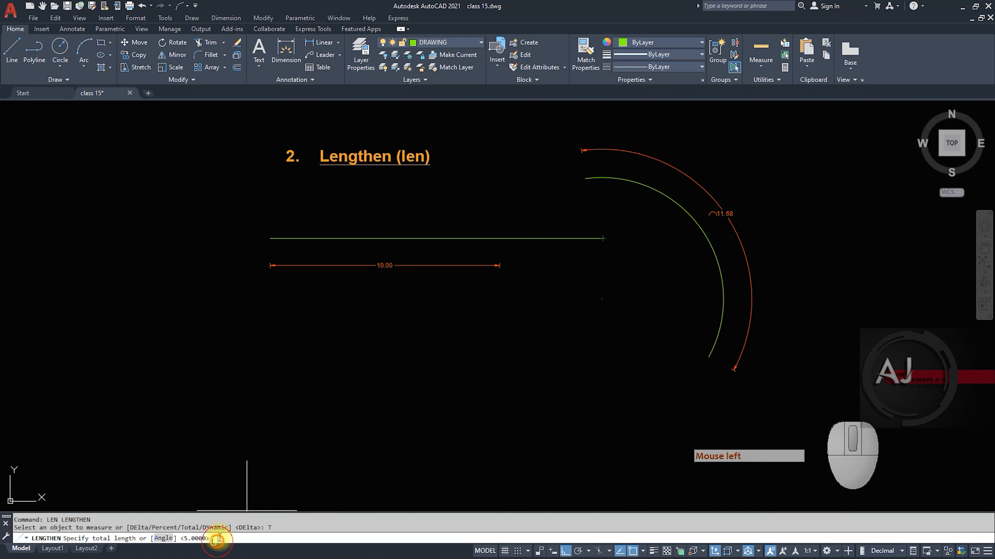
pyautogui.press('space')
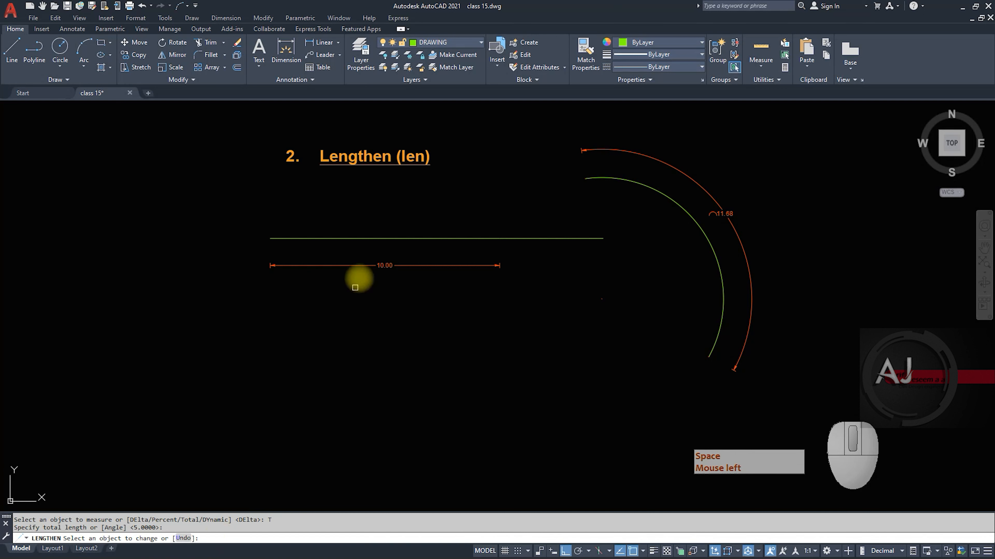
pyautogui.click(403, 237)
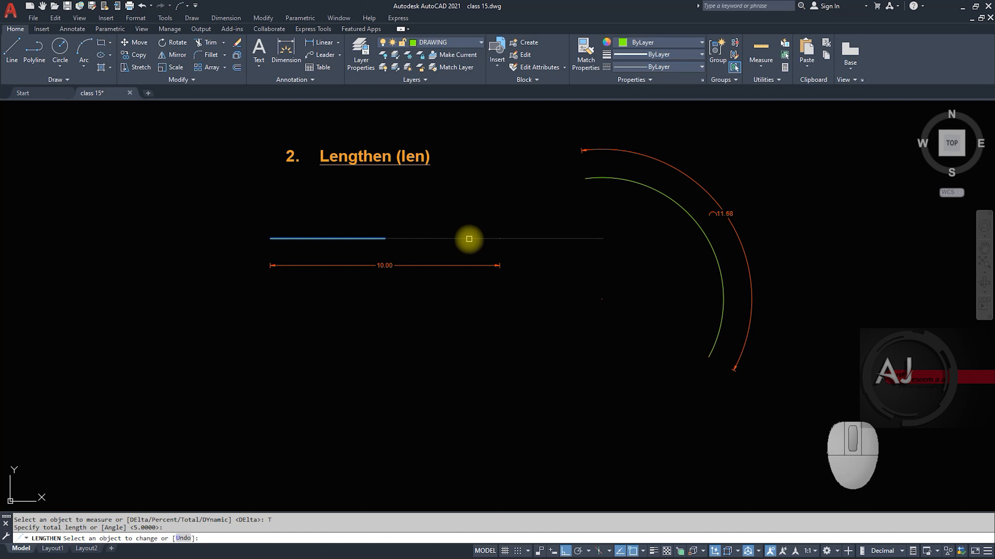
pyautogui.click(468, 239)
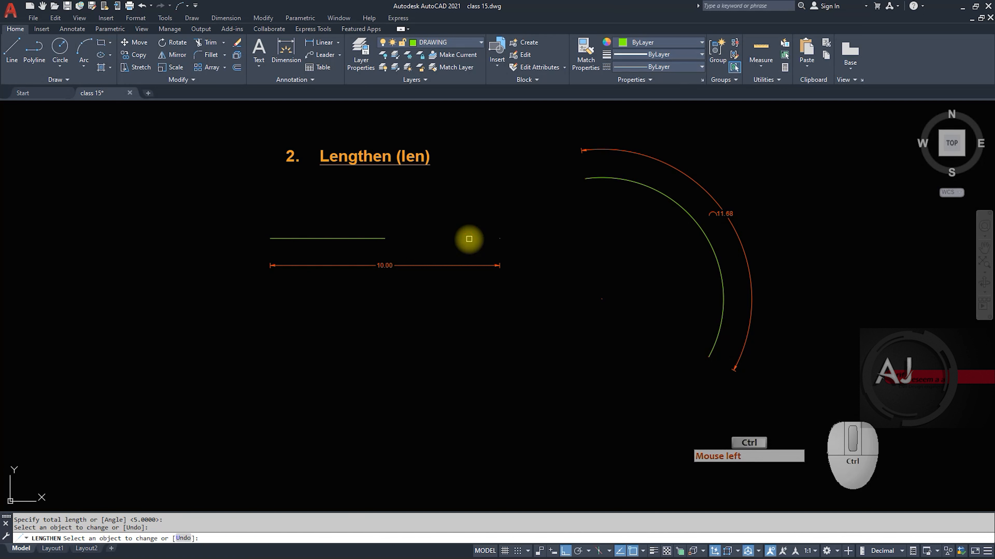
pyautogui.hotkey('ctrl', 'z')
pyautogui.press('Escape')
pyautogui.press('Escape')
pyautogui.press('Escape')
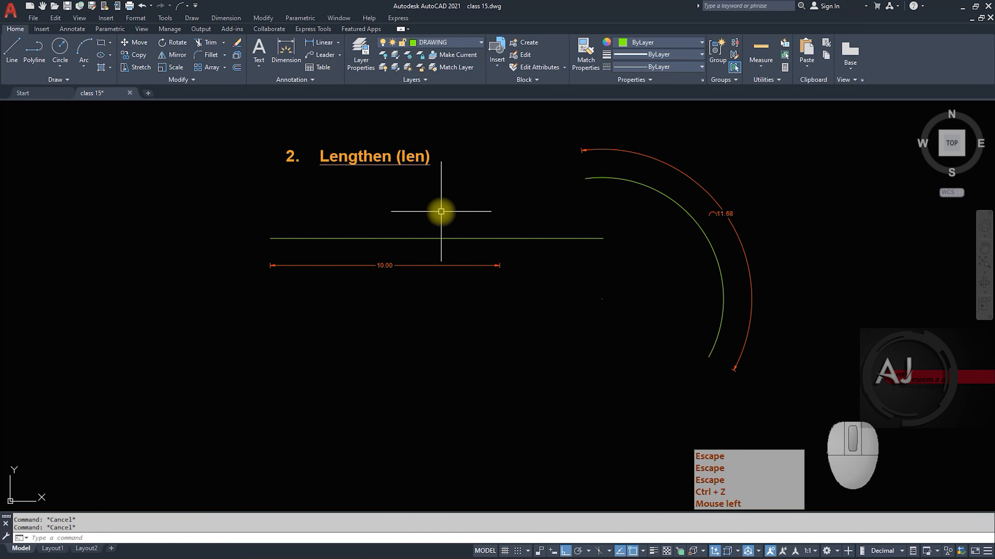
# Lengthen the horizontal line at its left end by a delta length of 5 using the Delta option, and end the command.
pyautogui.write('len')
pyautogui.press('space')
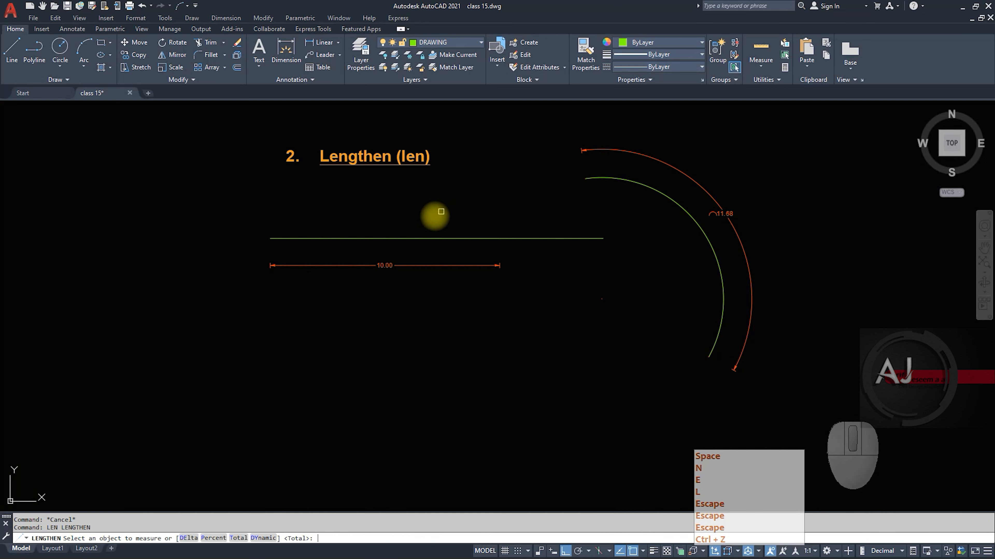
pyautogui.click(188, 540)
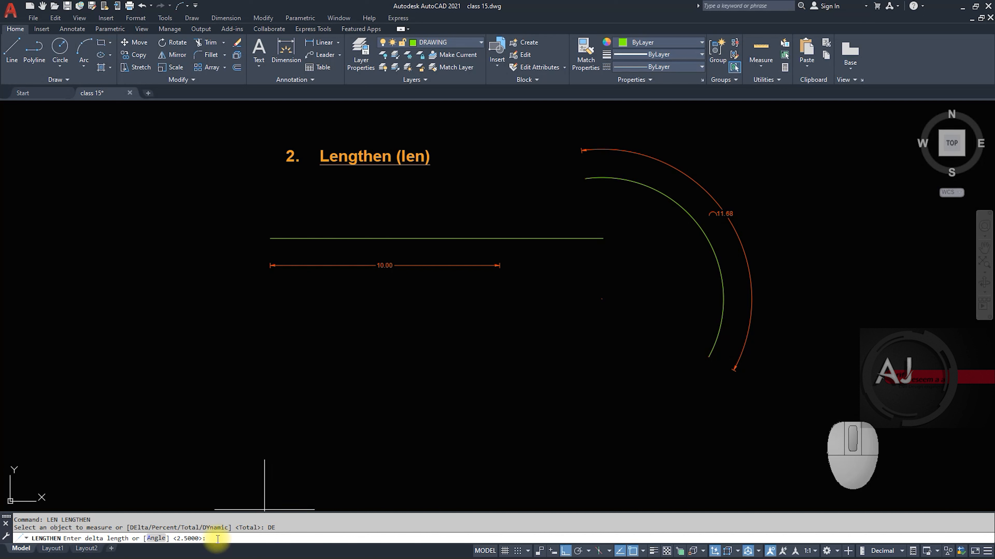
pyautogui.write('5')
pyautogui.press('space')
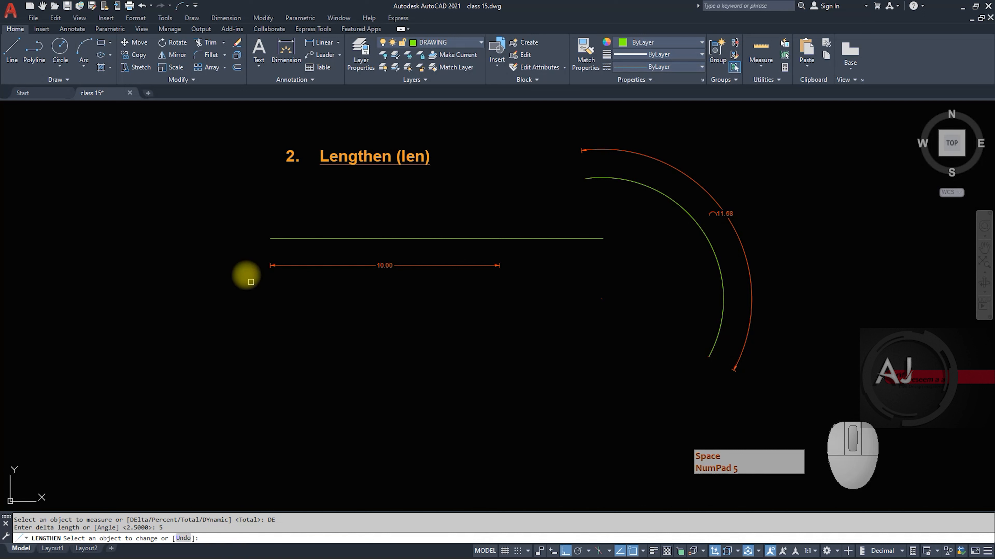
pyautogui.click(284, 237)
pyautogui.click(284, 238)
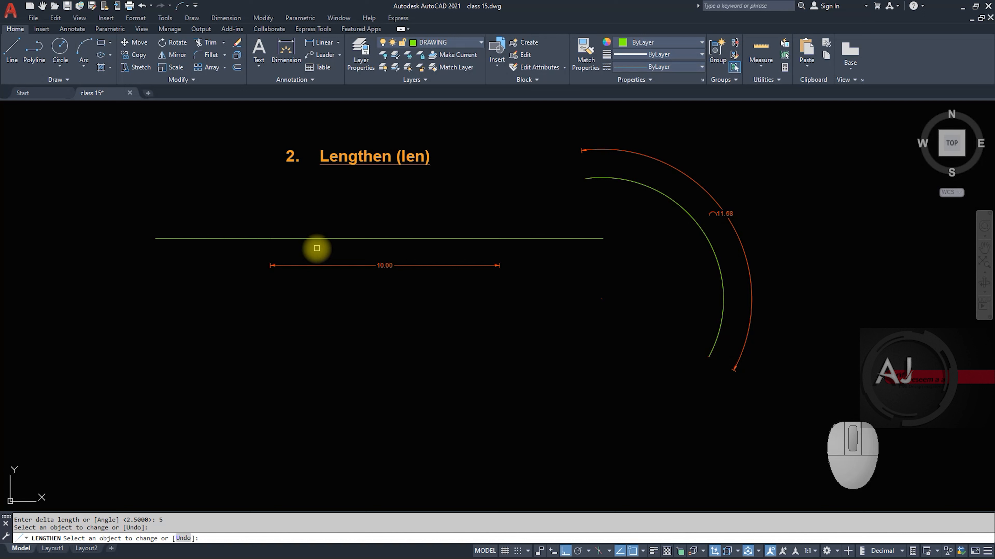
pyautogui.click(317, 248)
pyautogui.press('space')
# Shorten the horizontal line at its left end with a delta length of -5 using Lengthen's Delta option, and end the command.
pyautogui.press('space')
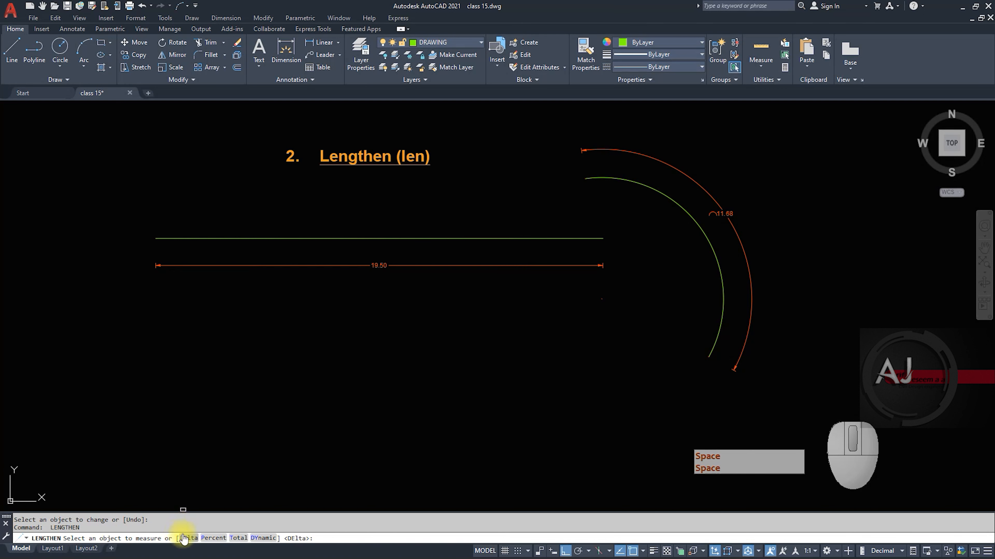
pyautogui.click(188, 538)
pyautogui.click(217, 538)
pyautogui.write('-5')
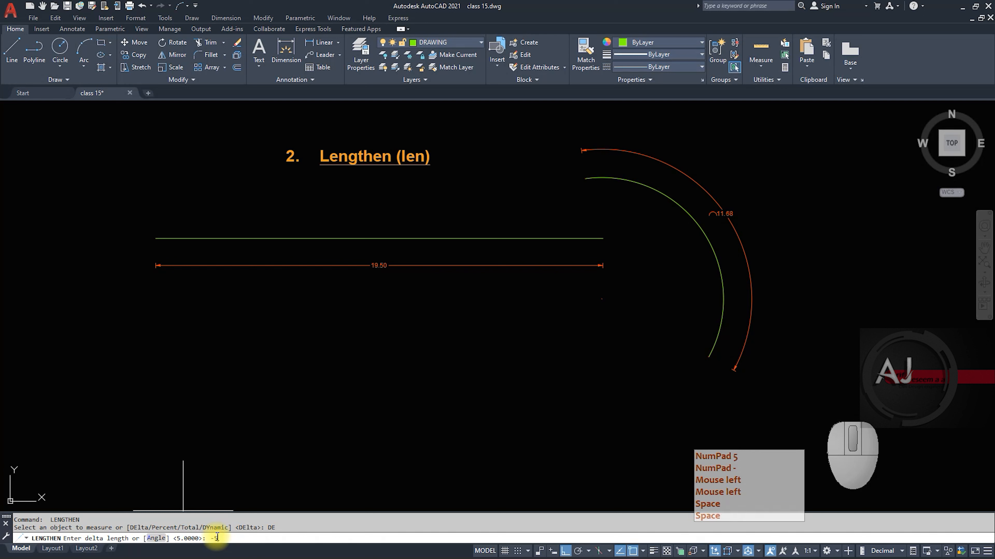
pyautogui.press('space')
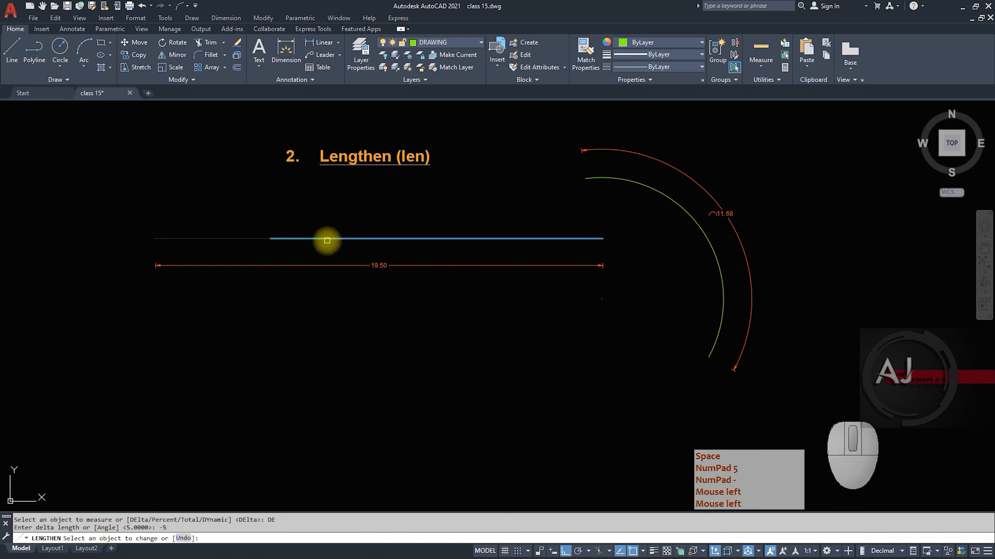
pyautogui.click(384, 268)
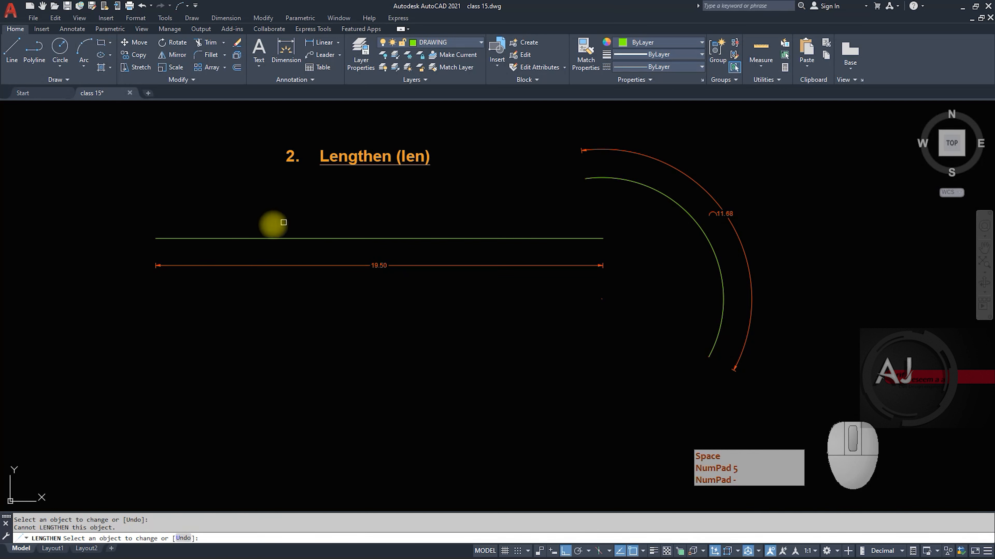
pyautogui.click(253, 242)
pyautogui.press('space')
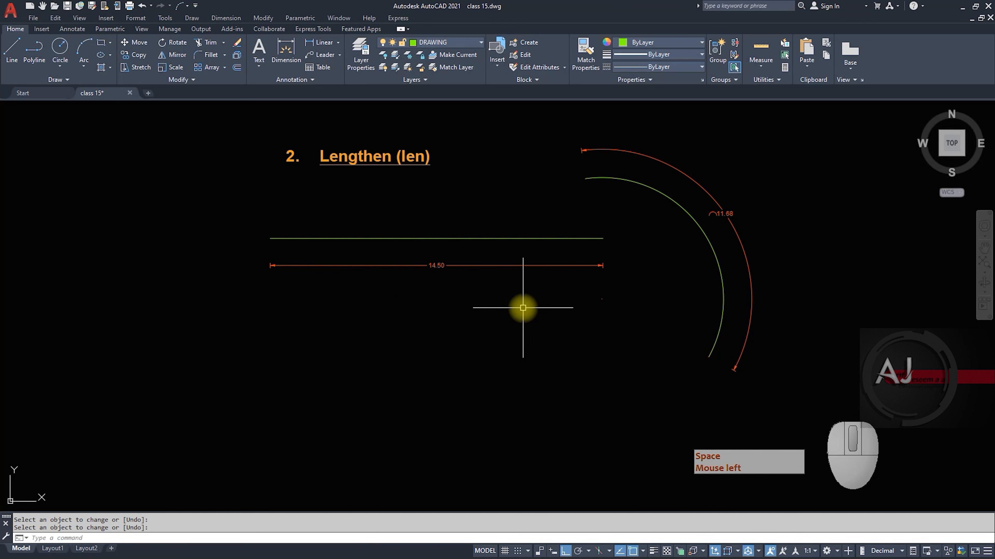
# Apply Lengthen's Percent option to the horizontal line with a percentage length of 100, and end the command.
pyautogui.press('space')
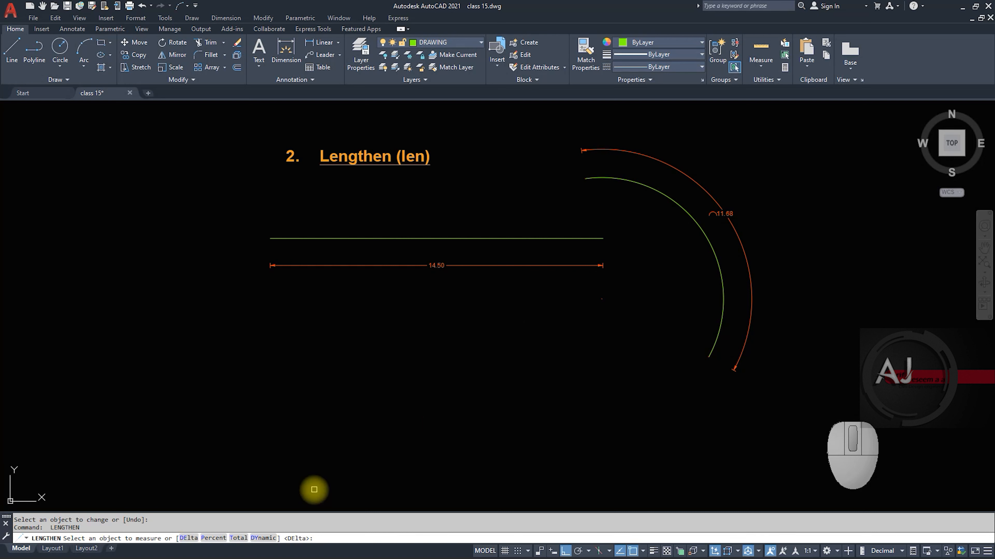
pyautogui.click(216, 539)
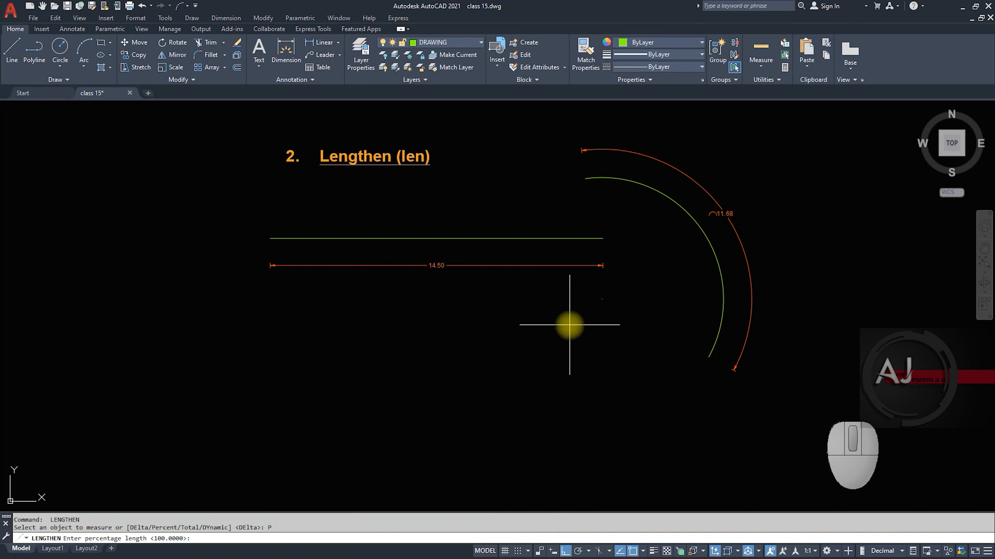
pyautogui.press('space')
pyautogui.click(415, 237)
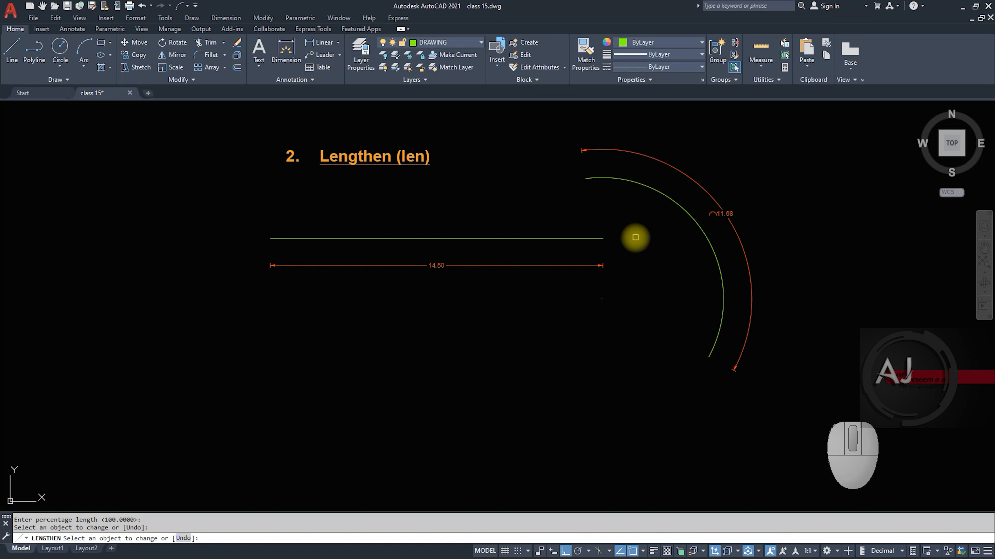
pyautogui.press('space')
# Shorten the horizontal line at its left end to 50 percent with Lengthen's Percent option, and undo the change.
pyautogui.press('space')
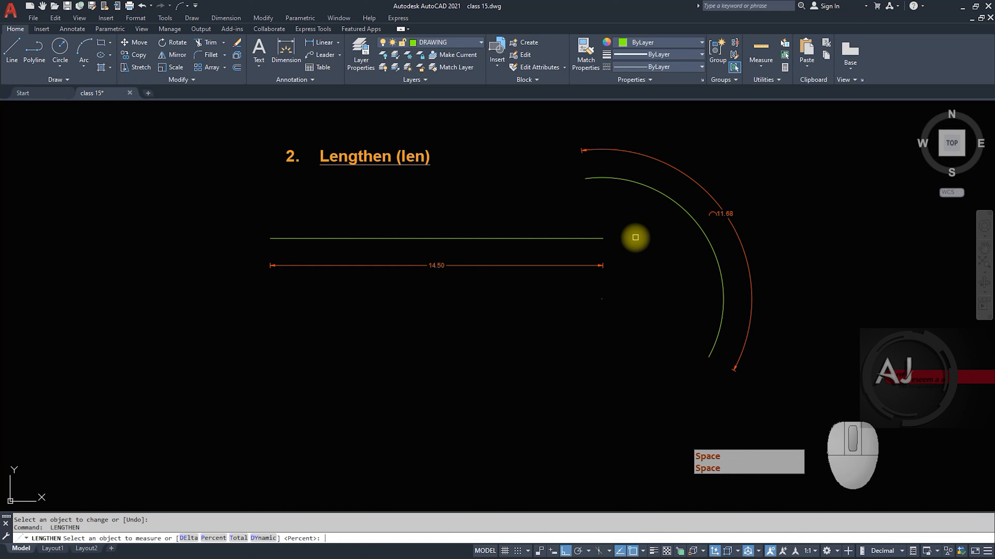
pyautogui.click(213, 539)
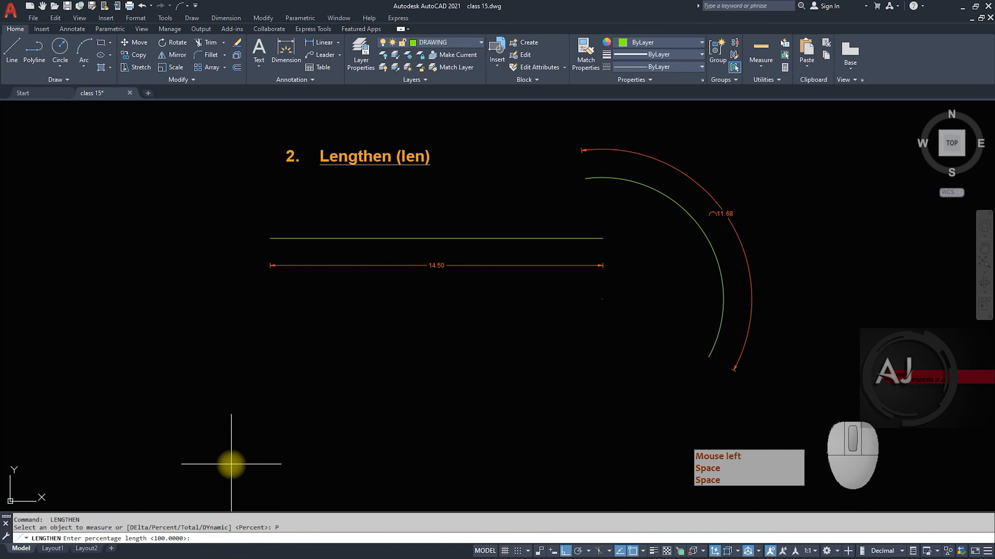
pyautogui.write('50')
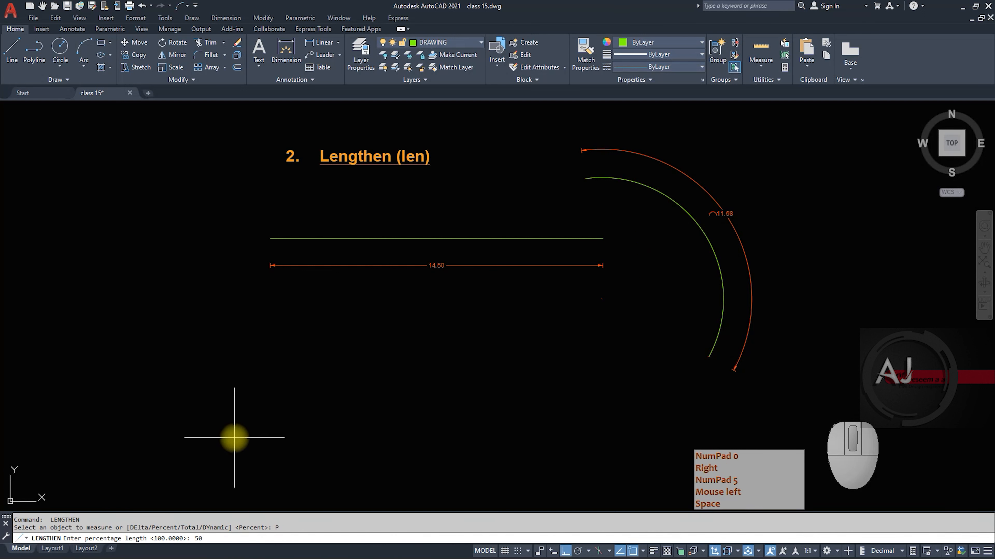
pyautogui.press('space')
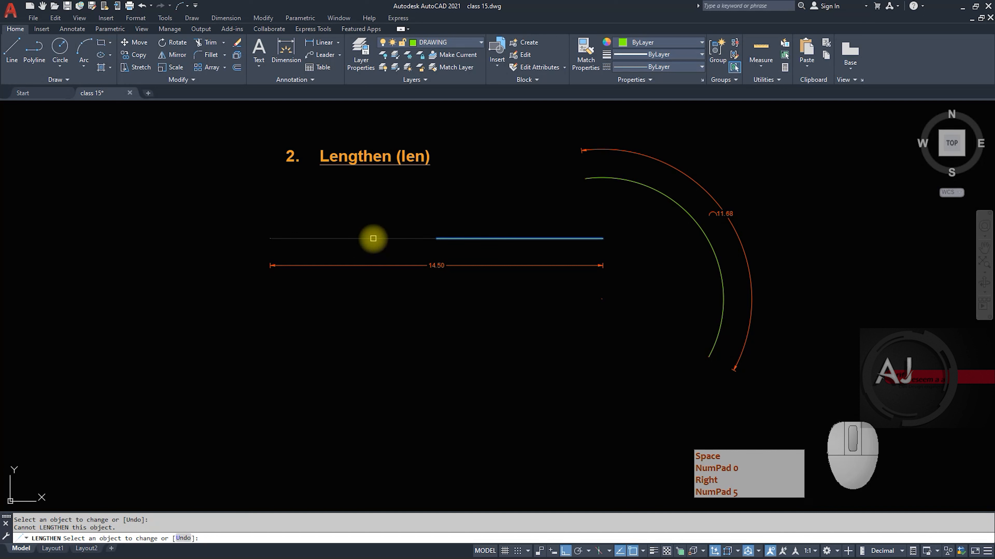
pyautogui.click(373, 239)
pyautogui.press('space')
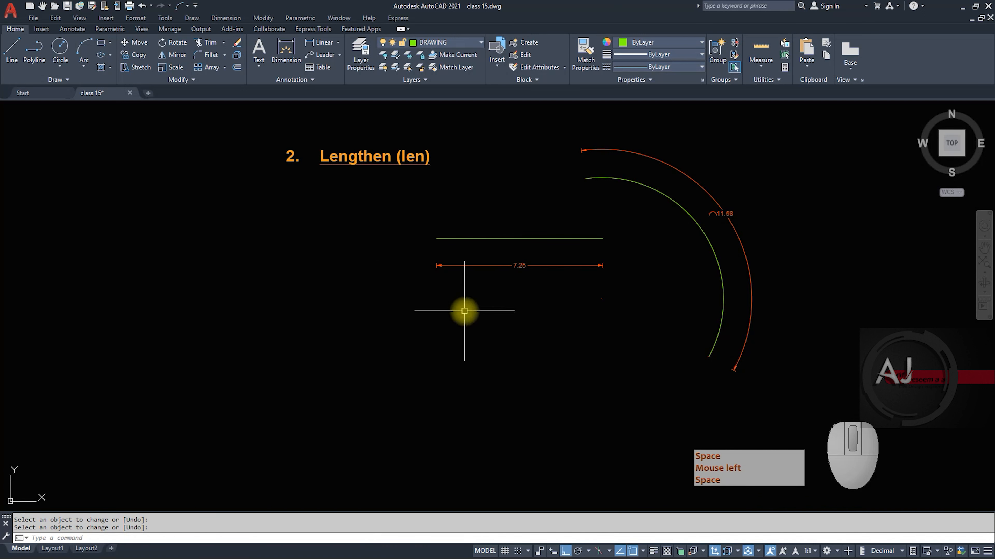
pyautogui.moveTo(500, 263)
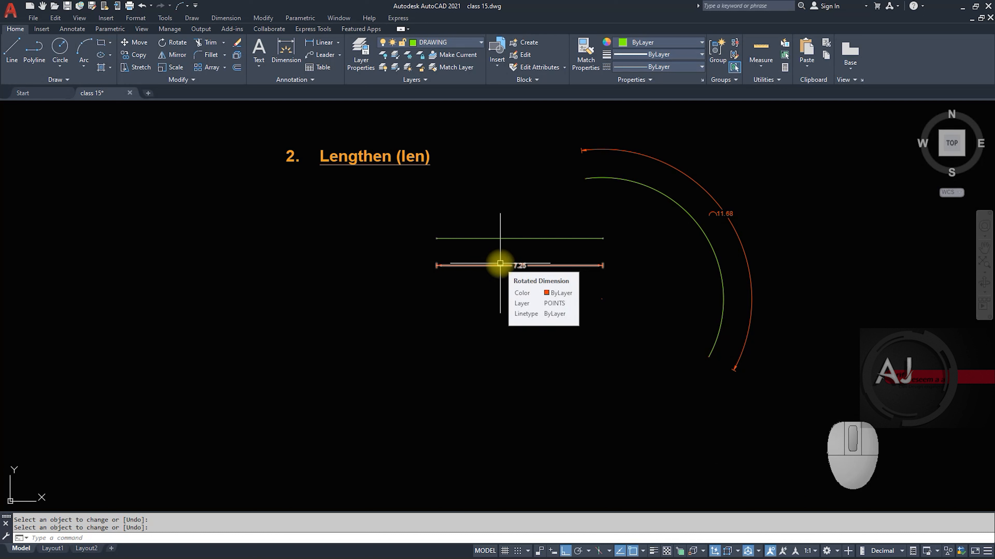
pyautogui.press('Escape')
pyautogui.hotkey('ctrl', 'z')
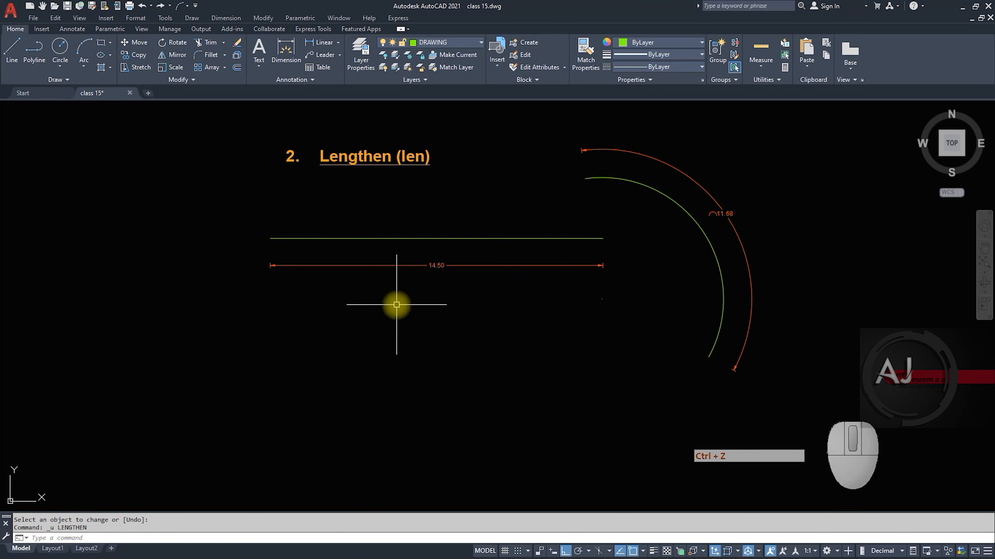
# Shorten the horizontal line at its right end to 25 percent of its length with Lengthen's Percent option.
pyautogui.write('len')
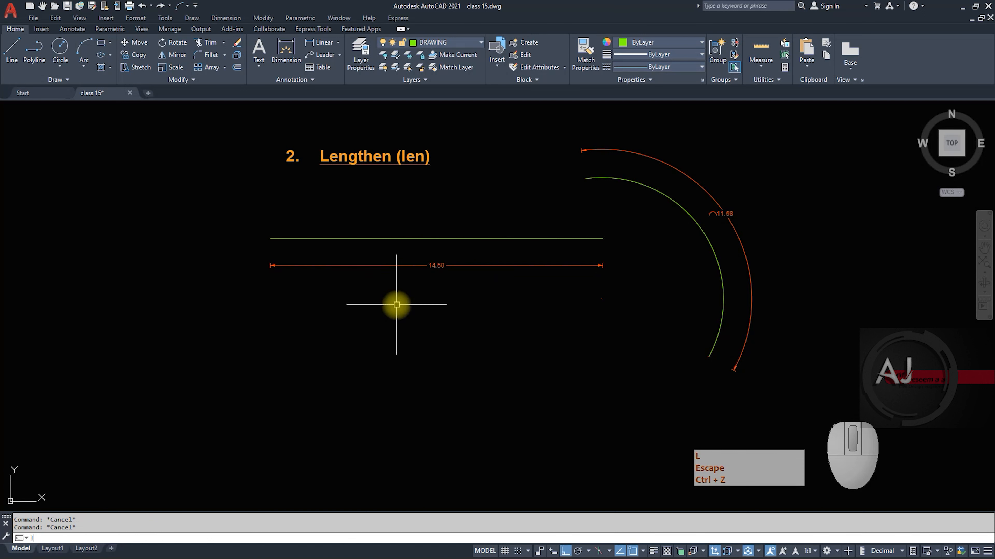
pyautogui.press('space')
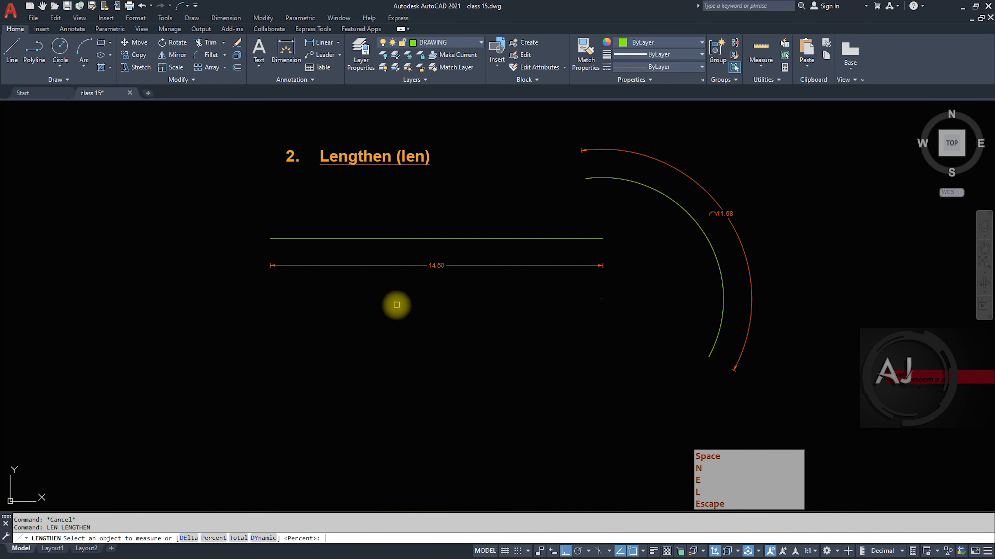
pyautogui.click(213, 538)
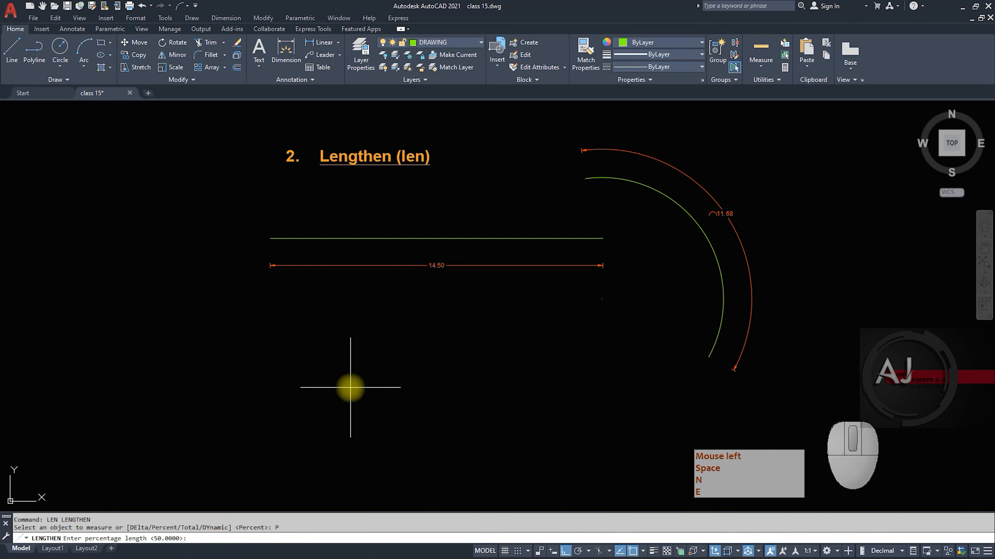
pyautogui.write('25')
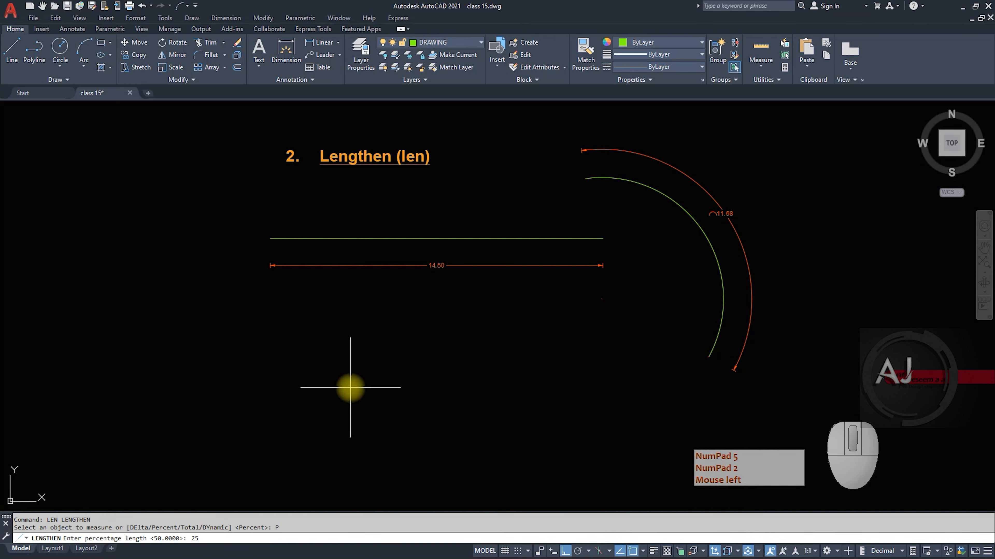
pyautogui.press('space')
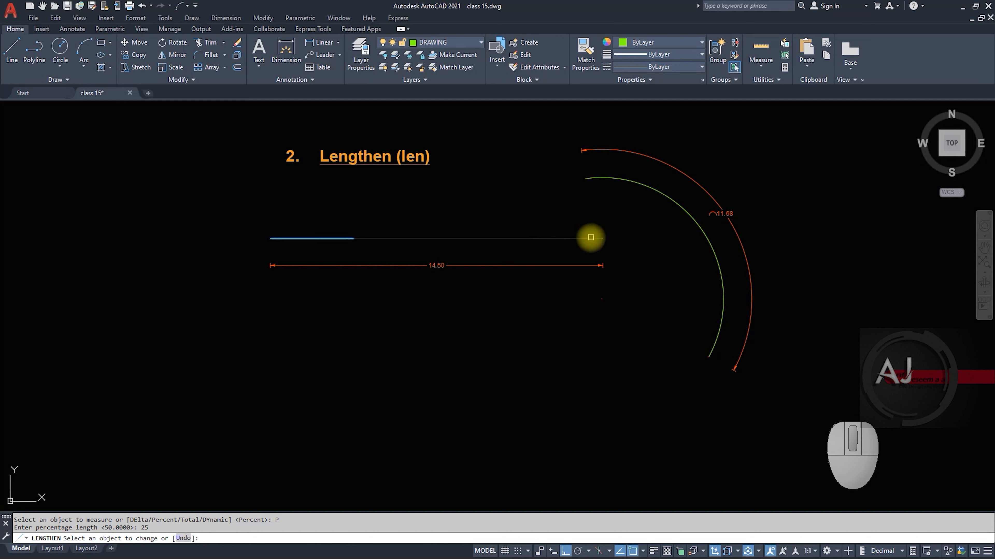
pyautogui.click(591, 238)
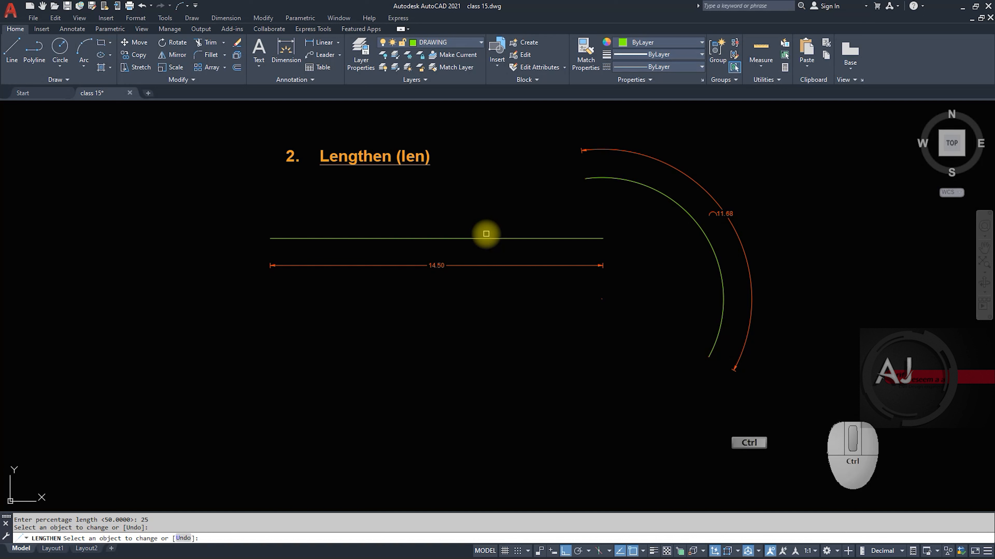
# Undo the line's 25 percent shortening and end the Lengthen command.
pyautogui.hotkey('ctrl', 'z')
pyautogui.press('Escape')
pyautogui.press('Escape')
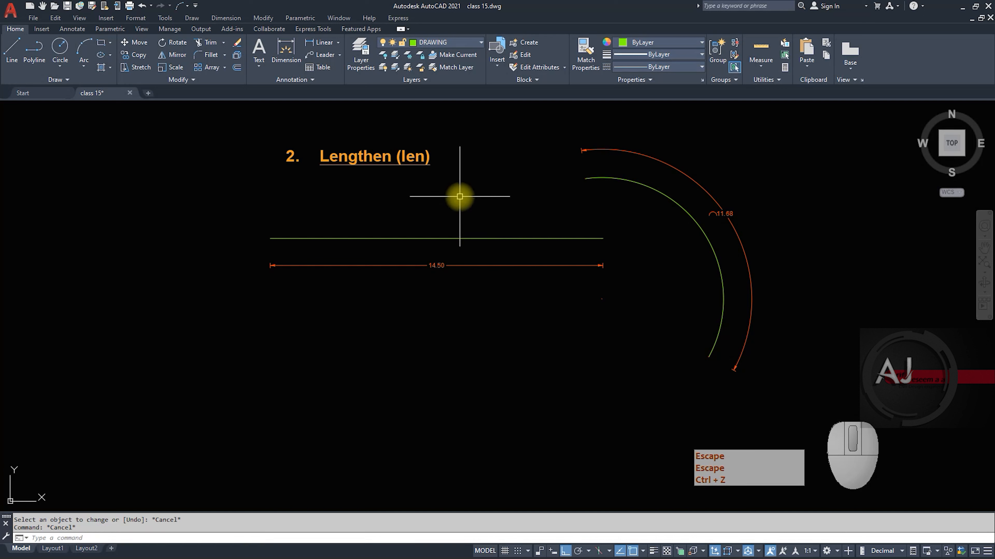
# Shorten the horizontal line at its right end to 60 percent with Lengthen's Percent option, and end the command.
pyautogui.write('len')
pyautogui.press('space')
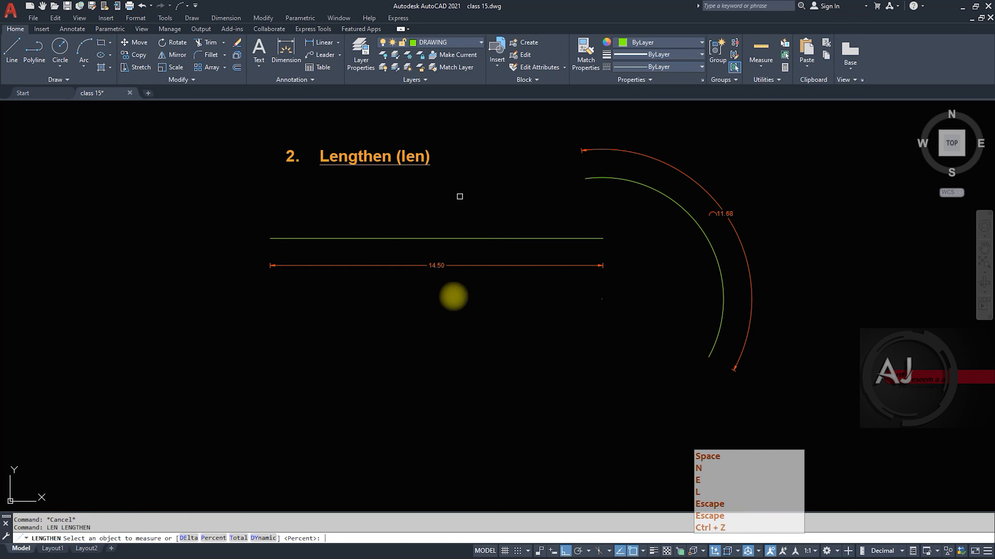
pyautogui.click(214, 538)
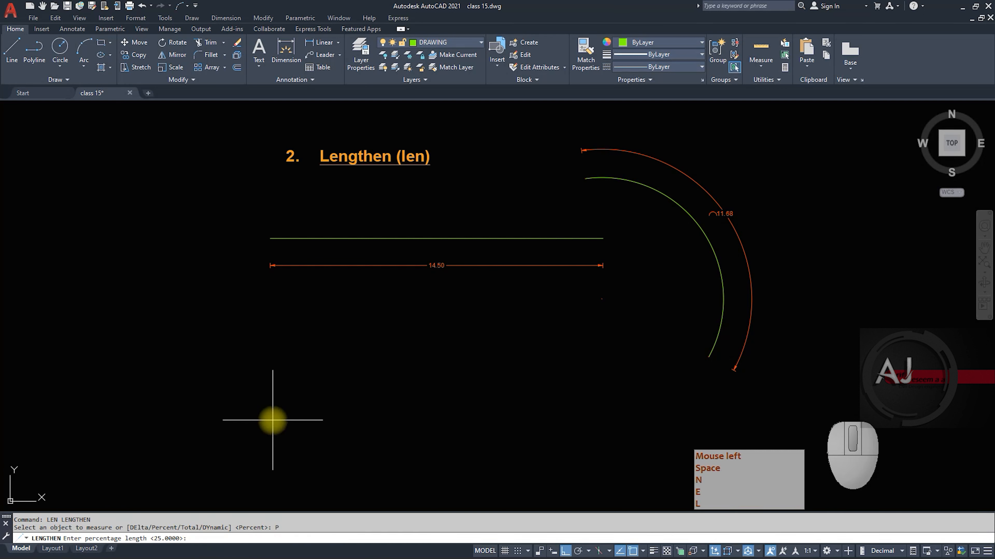
pyautogui.write('60')
pyautogui.press('space')
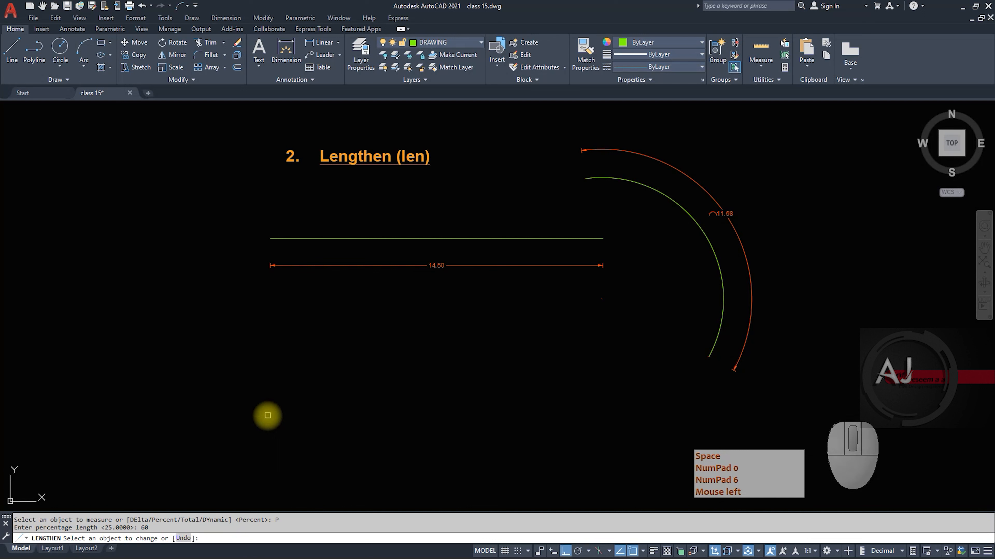
pyautogui.click(533, 240)
pyautogui.press('space')
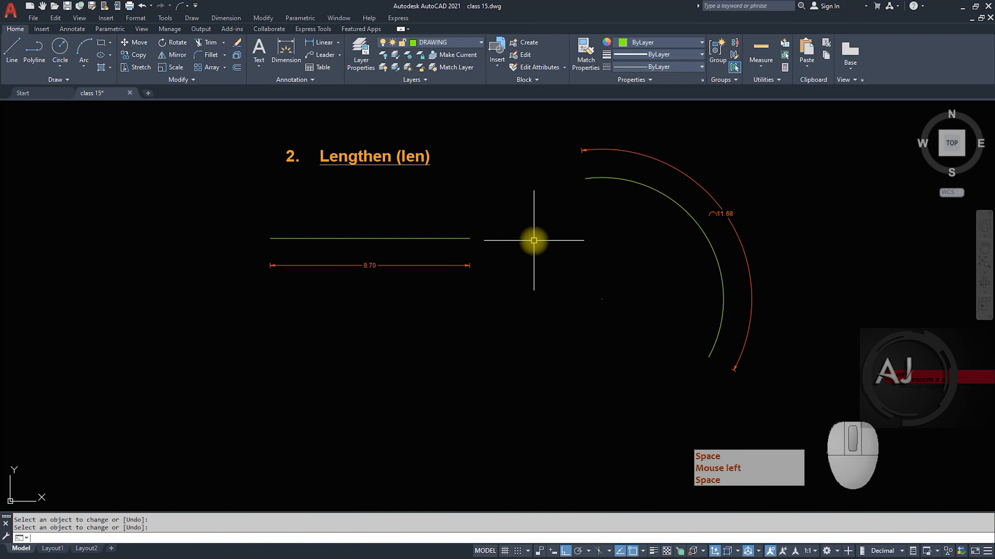
pyautogui.press('Escape')
pyautogui.press('space')
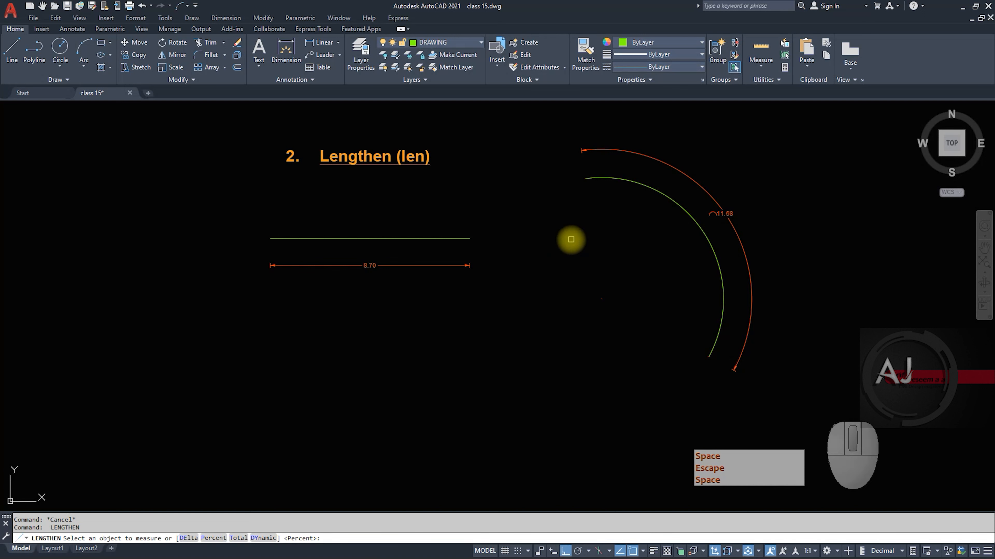
pyautogui.click(921, 546)
pyautogui.hotkey('ctrl', 'z')
pyautogui.press('Escape')
pyautogui.press('Escape')
pyautogui.click(471, 210)
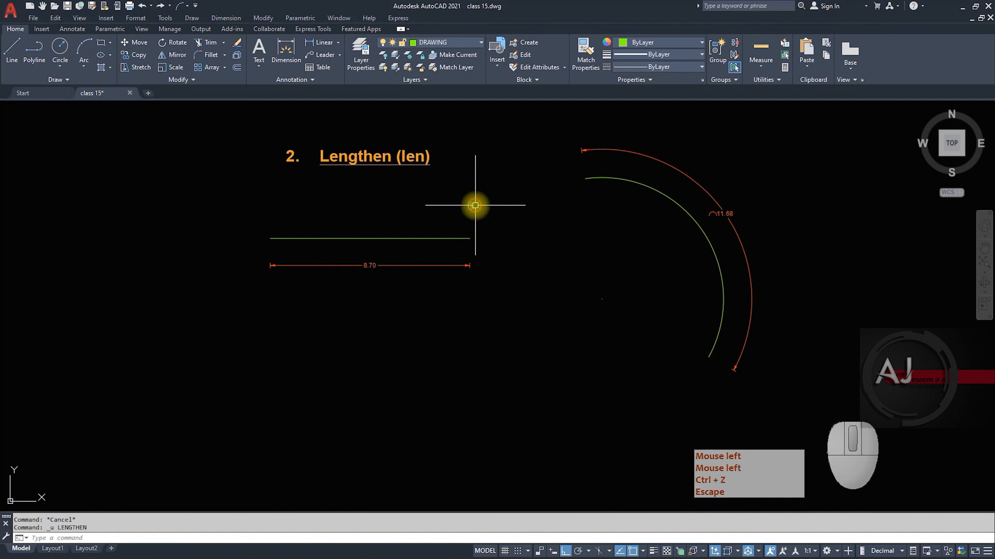
pyautogui.press('Escape')
pyautogui.press('Escape')
# Extend the horizontal line freehand at its right end and at its left end with Lengthen's Dynamic option.
pyautogui.write('len')
pyautogui.press('space')
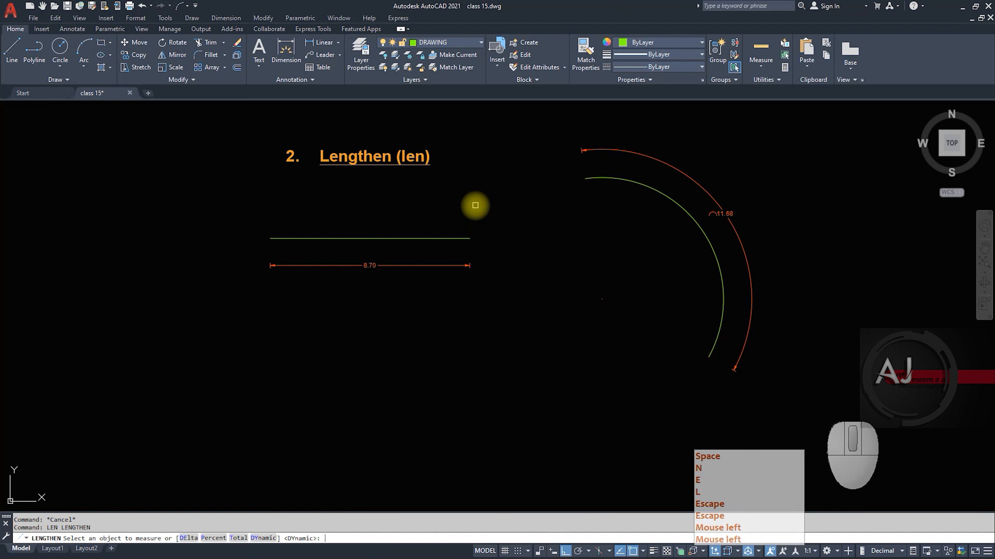
pyautogui.click(263, 539)
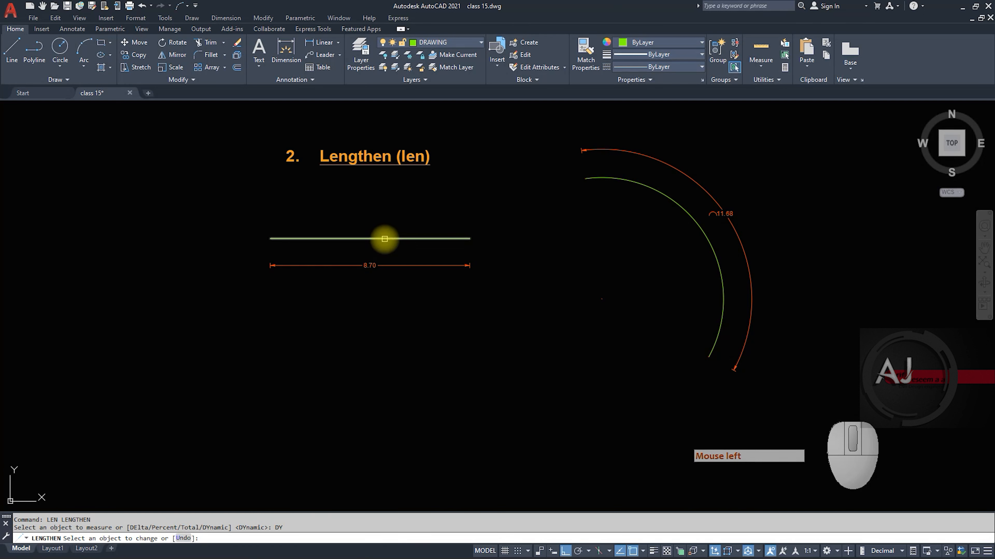
pyautogui.click(384, 238)
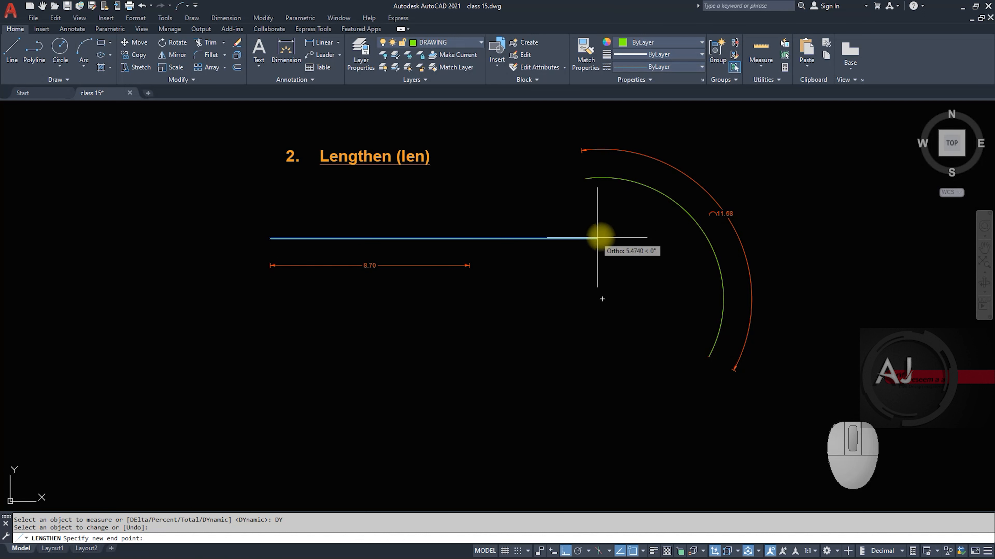
pyautogui.click(610, 236)
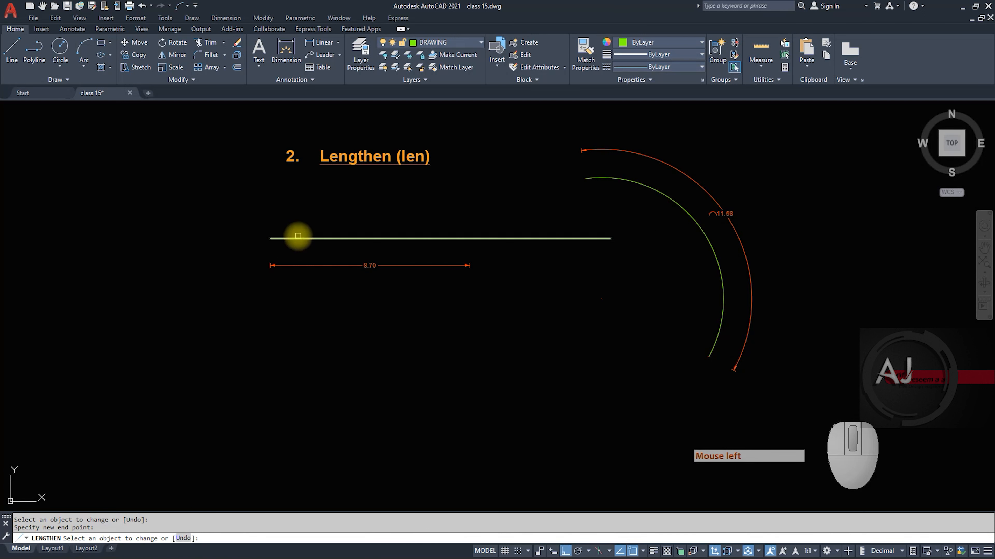
pyautogui.click(298, 236)
pyautogui.click(29, 247)
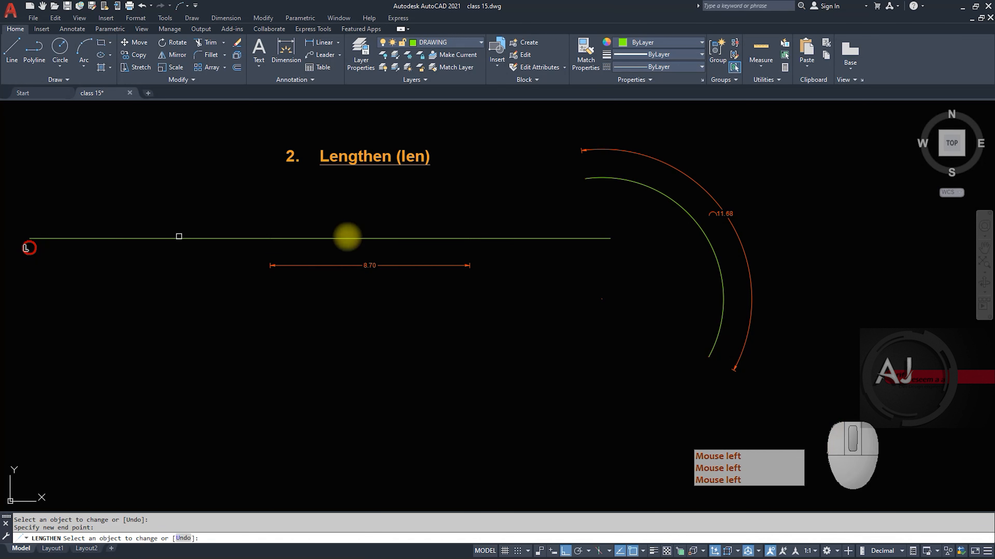
# Extend the arc's upper end dynamically in two stages until it forms most of a circle, and end the Lengthen command.
pyautogui.click(600, 178)
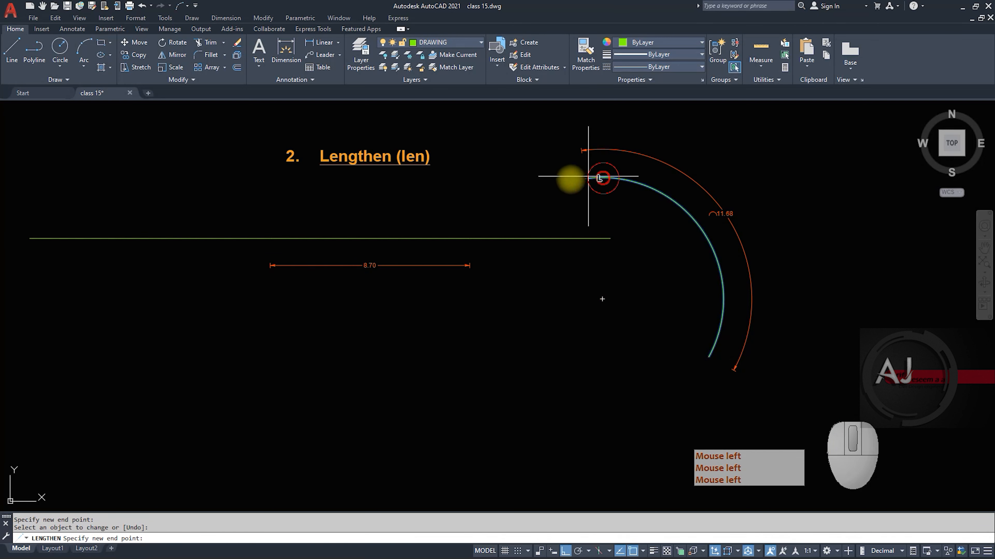
pyautogui.click(559, 287)
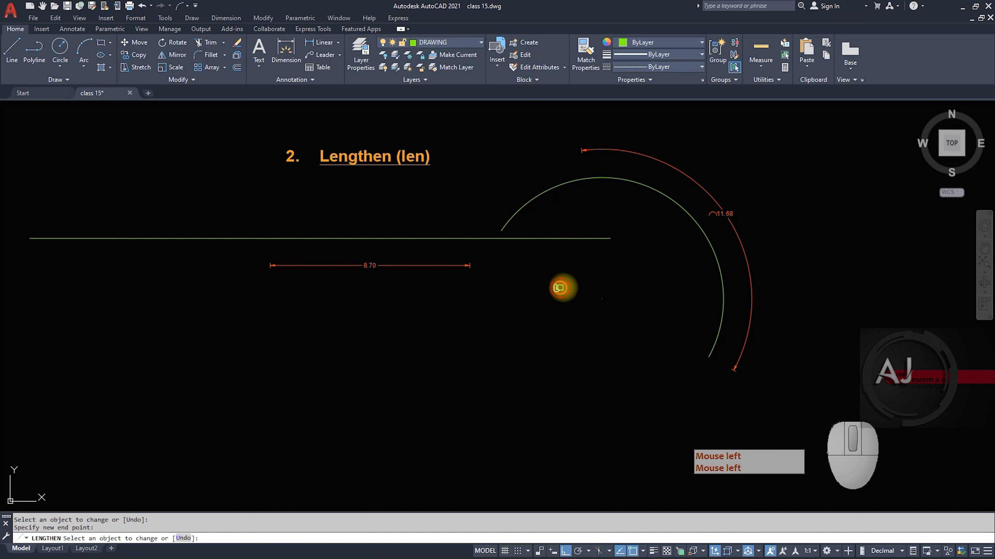
pyautogui.click(560, 184)
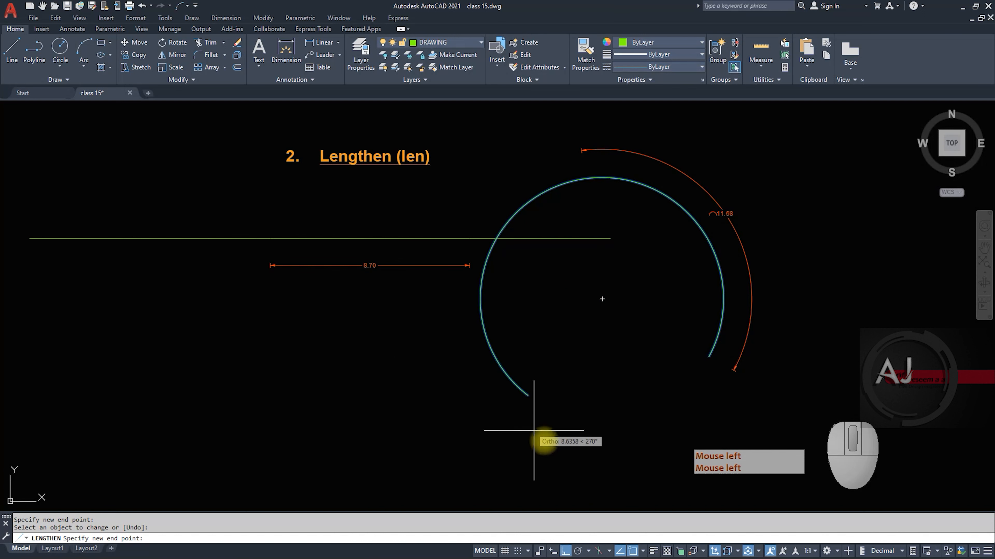
pyautogui.click(596, 443)
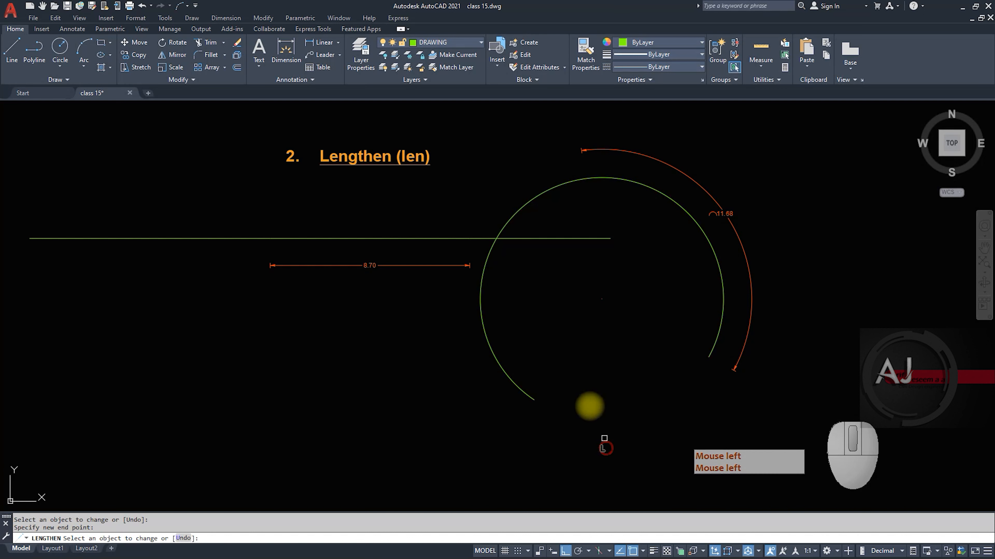
pyautogui.press('Escape')
pyautogui.press('Escape')
pyautogui.moveTo(546, 361)
pyautogui.mouseDown(button='middle')
pyautogui.moveTo(566, 394)
pyautogui.moveTo(615, 393)
pyautogui.moveTo(595, 334)
pyautogui.mouseUp(button='middle')
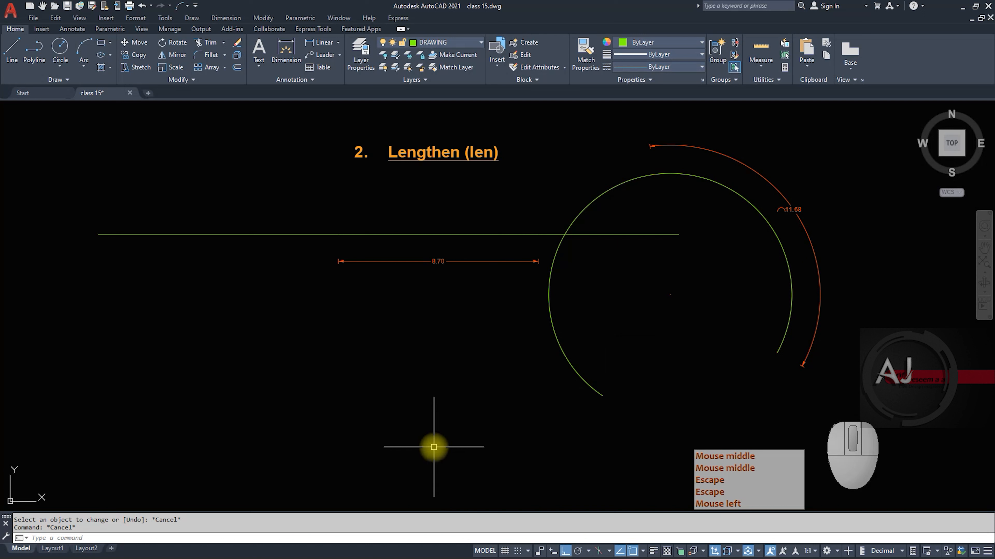
pyautogui.write('len')
pyautogui.press('space')
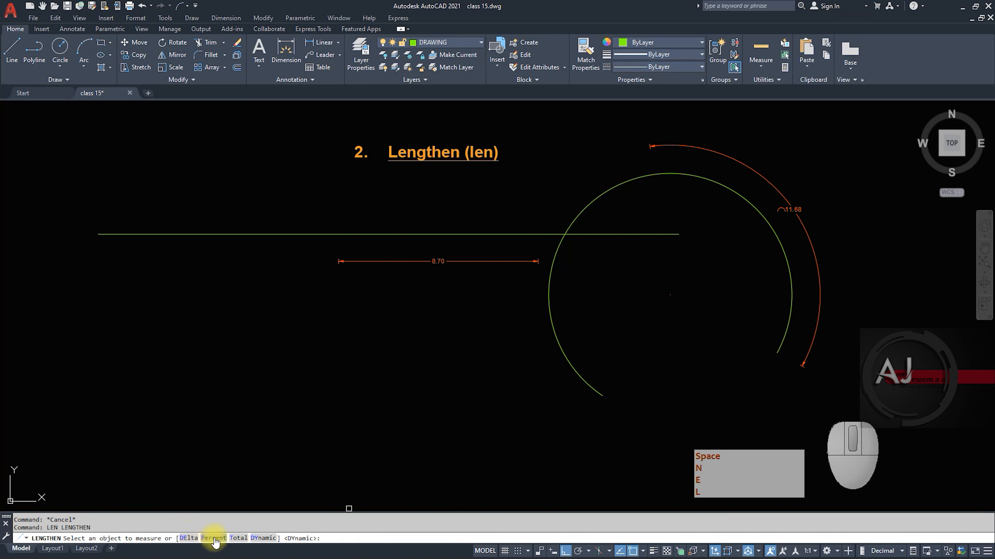
pyautogui.moveTo(373, 398); pyautogui.dragTo(361, 369, button='middle')
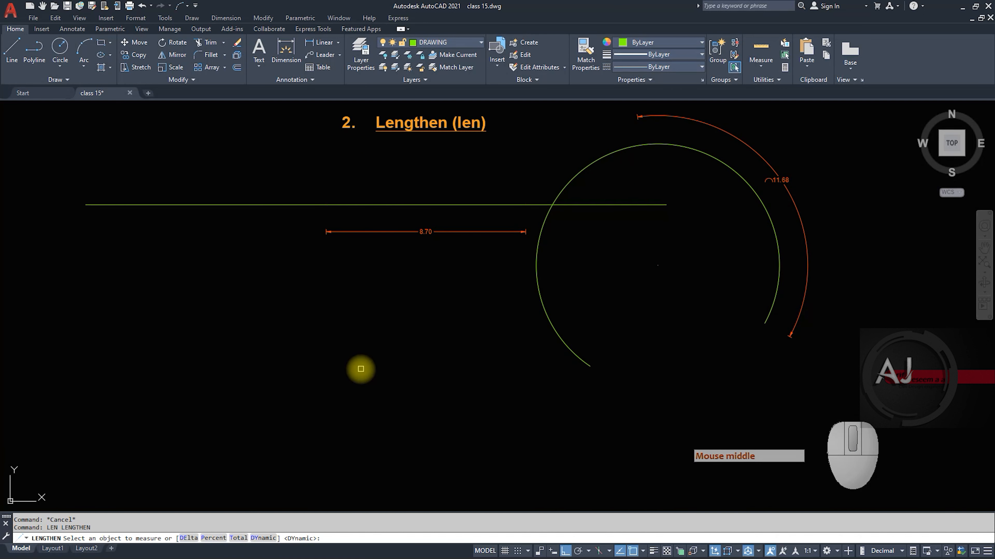
pyautogui.press('space')
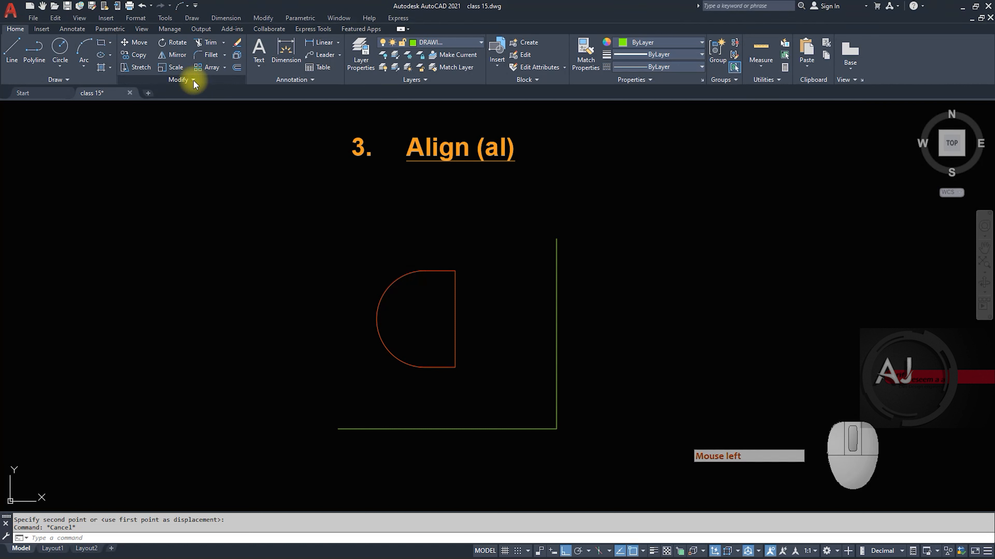
pyautogui.click(185, 81)
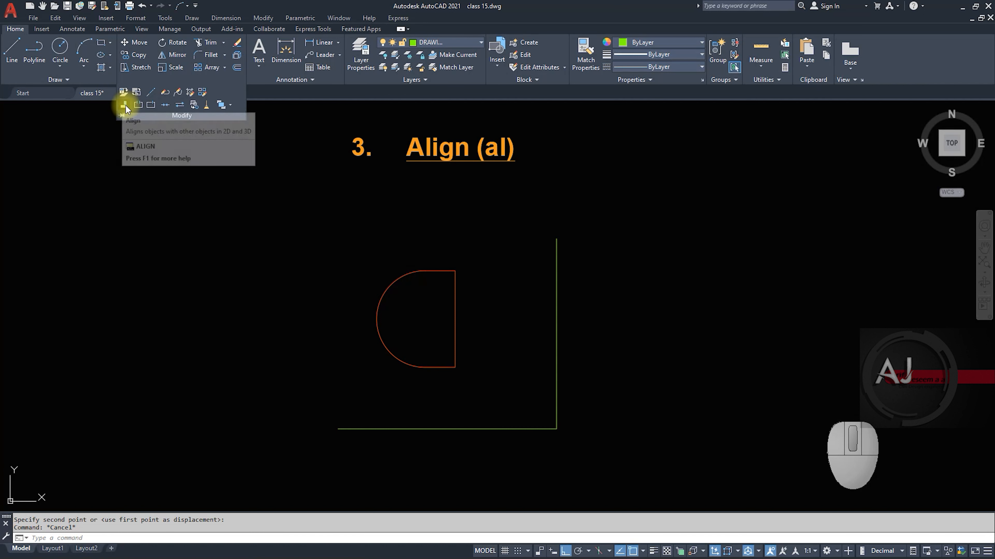
pyautogui.press('Escape')
pyautogui.press('Escape')
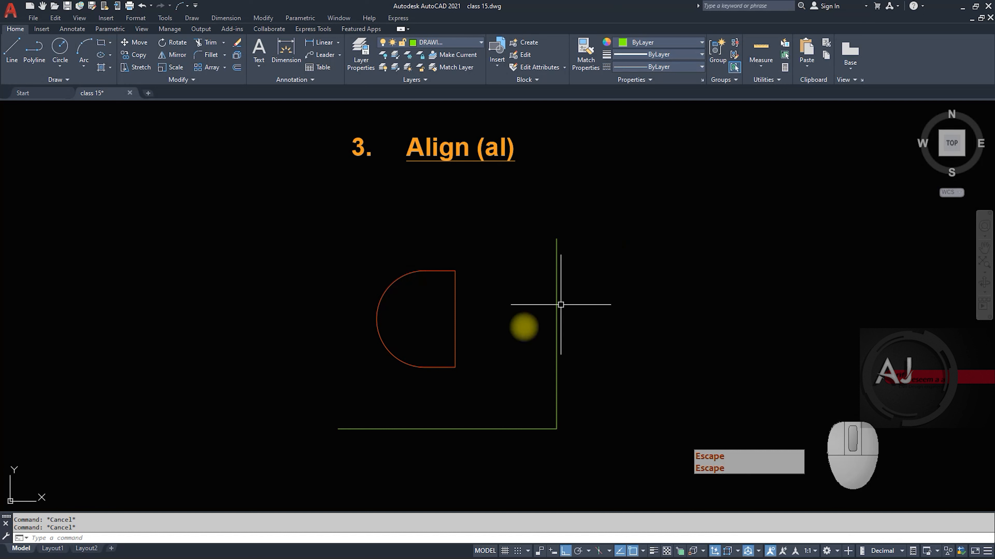
# Rotate the orange D-shaped outline 270 degrees about its upper-right corner with Ortho turned off.
pyautogui.click(454, 349)
pyautogui.click(349, 251)
pyautogui.write('ro')
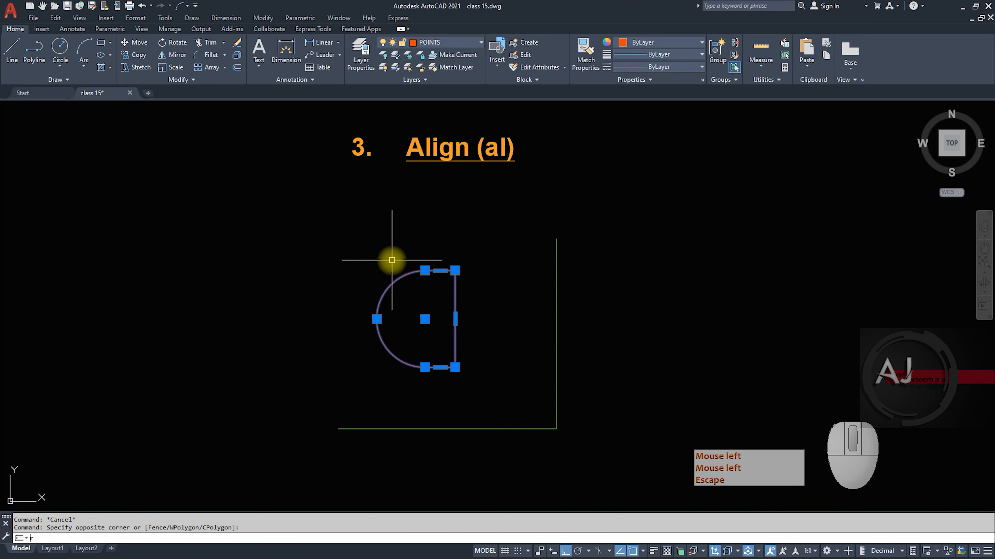
pyautogui.press('space')
pyautogui.click(454, 271)
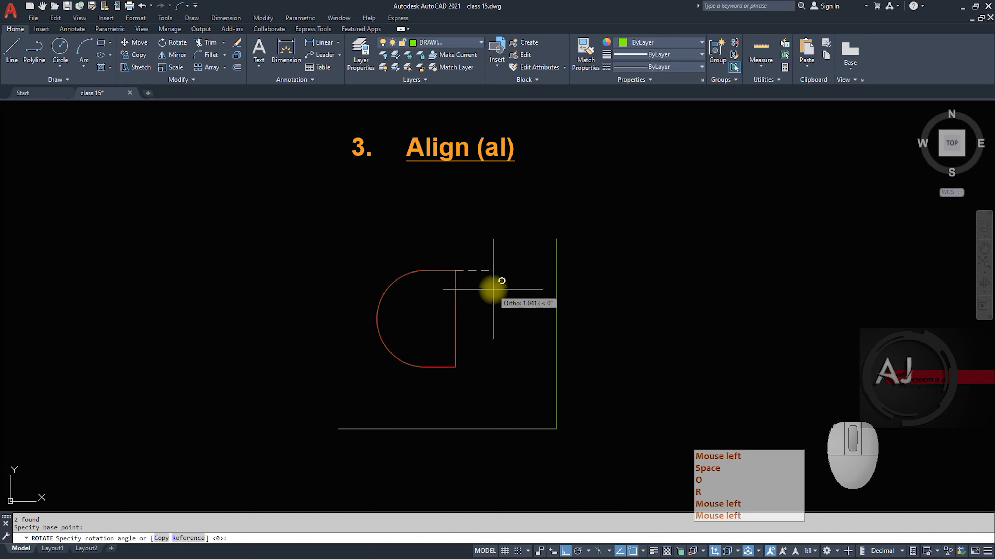
pyautogui.click(564, 550)
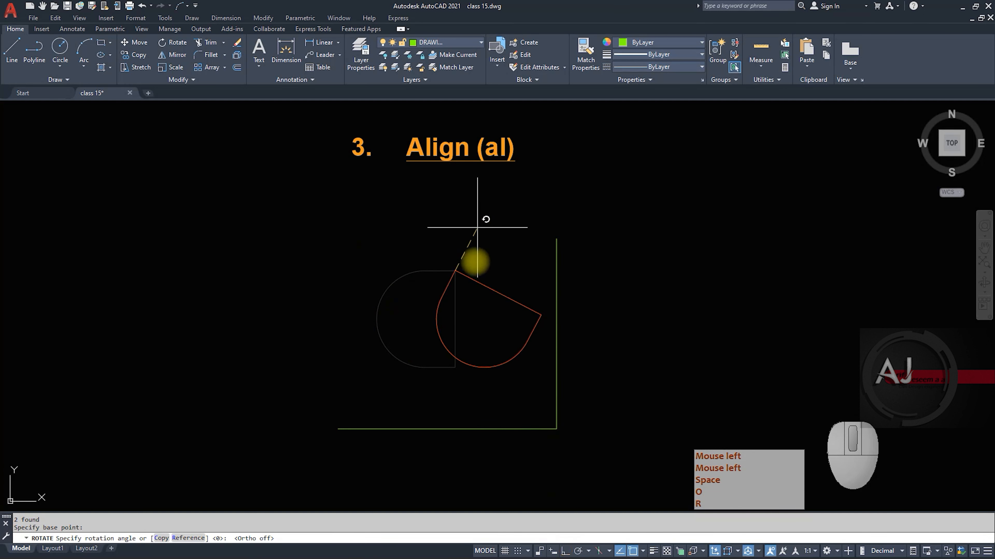
pyautogui.click(450, 248)
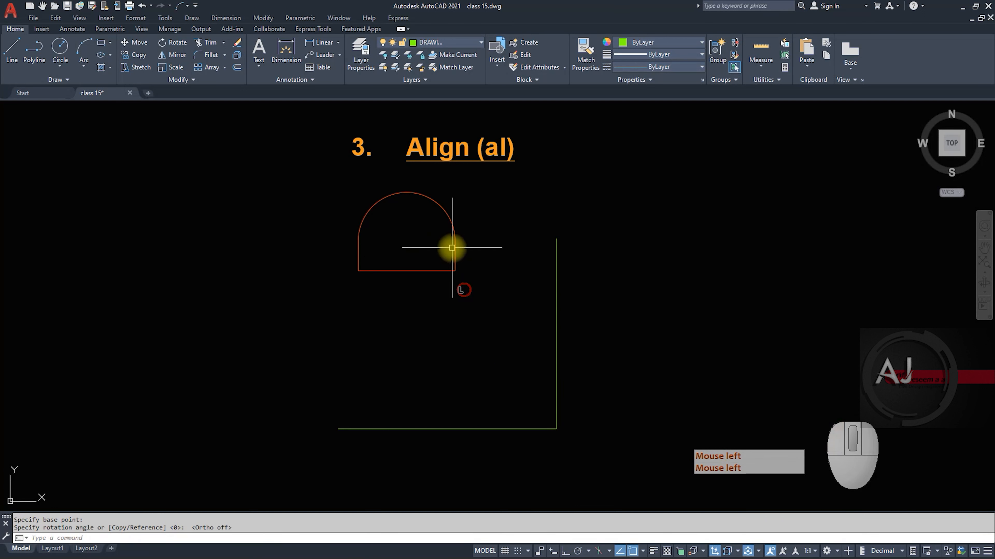
# Rotate the D-shaped outline freehand about its lower-right corner so its straight edge slants.
pyautogui.click(472, 275)
pyautogui.click(333, 189)
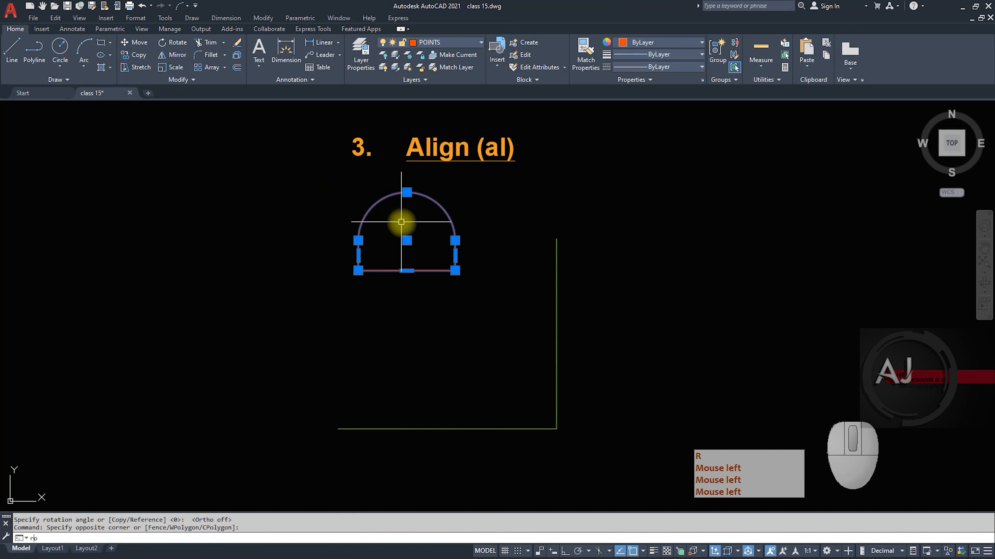
pyautogui.press('space')
pyautogui.click(455, 271)
pyautogui.click(480, 231)
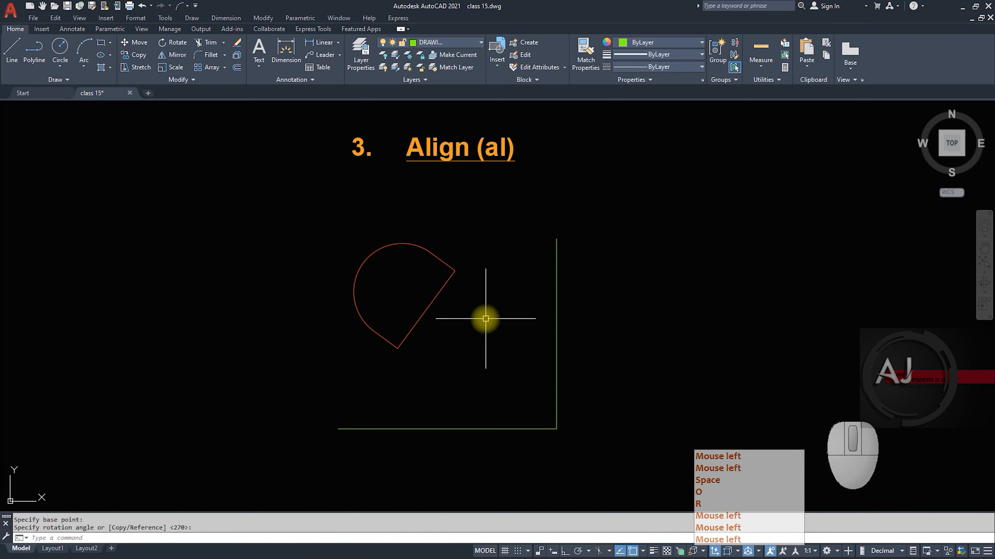
pyautogui.click(485, 318)
pyautogui.click(415, 267)
pyautogui.press('Escape')
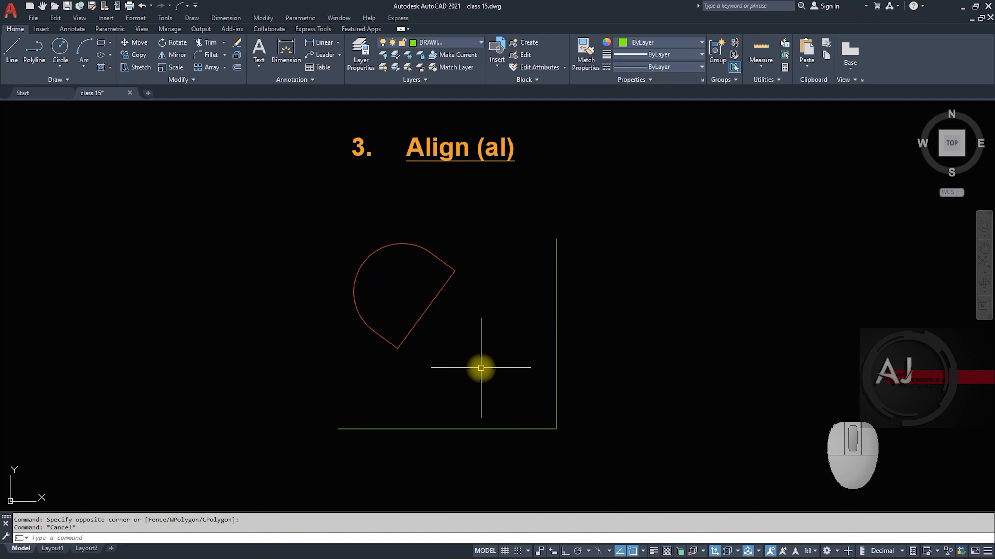
# Join the D-shaped outline's segments into a single polyline, check it by selecting it, and clear the selection.
pyautogui.click(481, 367)
pyautogui.click(325, 211)
pyautogui.write('j')
pyautogui.press('space')
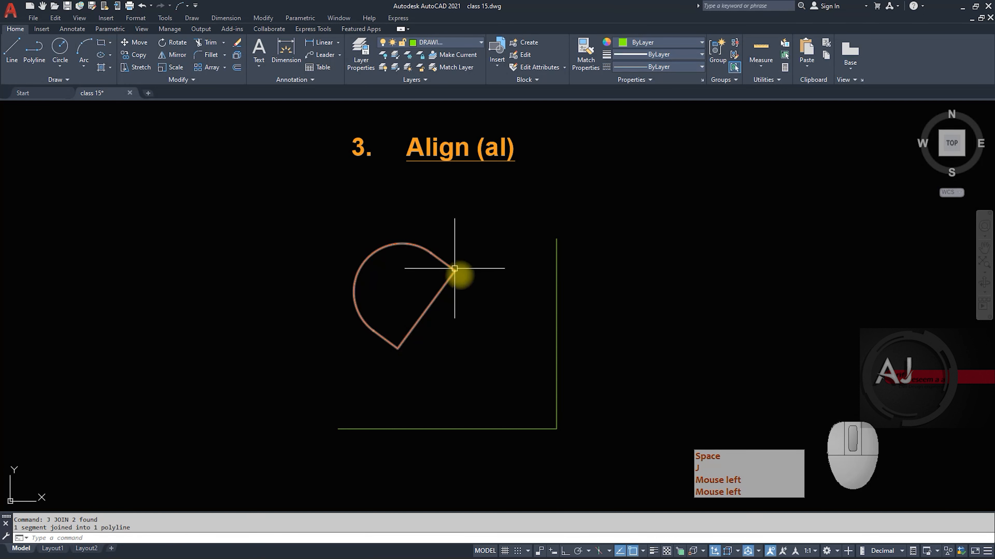
pyautogui.click(445, 279)
pyautogui.press('Escape')
pyautogui.press('Escape')
# Align the D-shaped outline's straight edge to two points along the vertical line, lower corner first, with scaling to the alignment points set to Yes.
pyautogui.write('al')
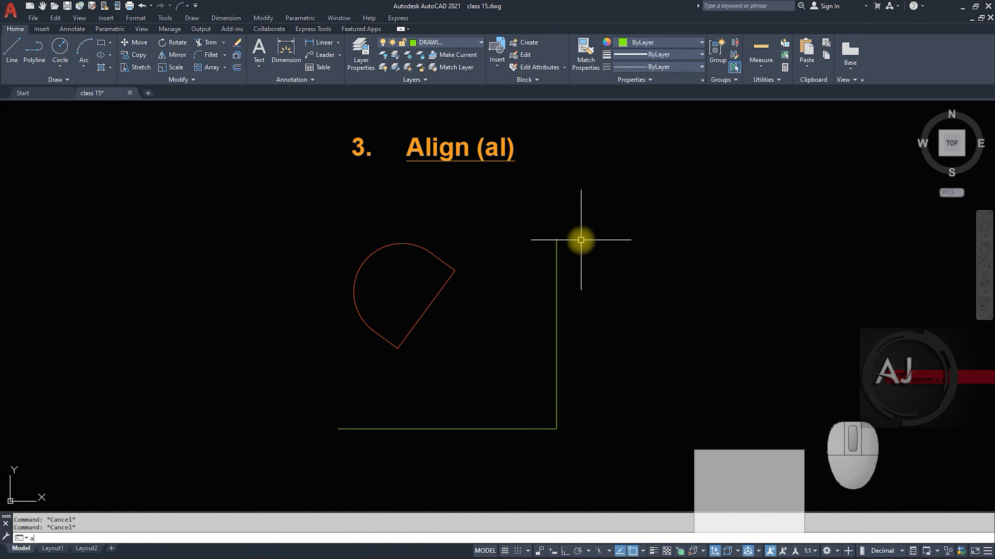
pyautogui.press('space')
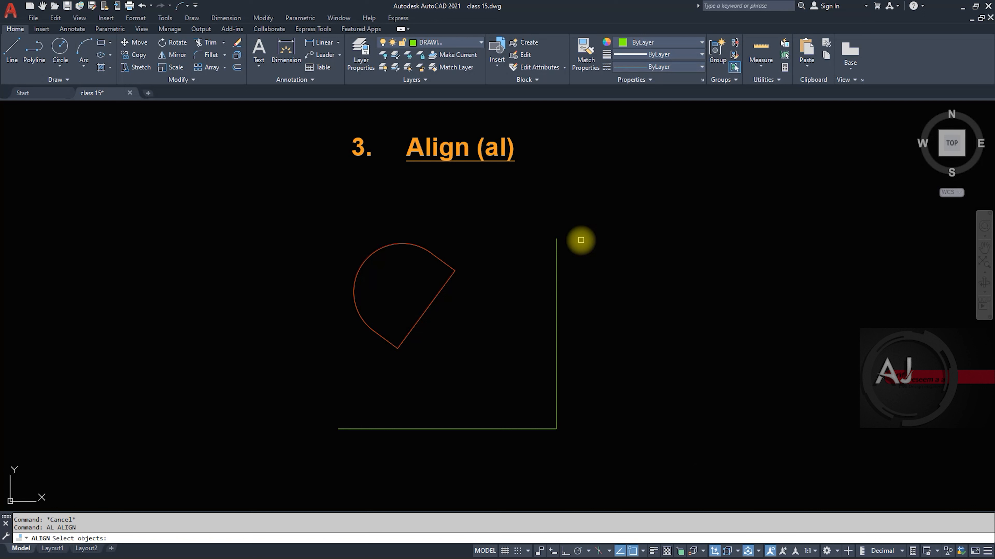
pyautogui.click(445, 286)
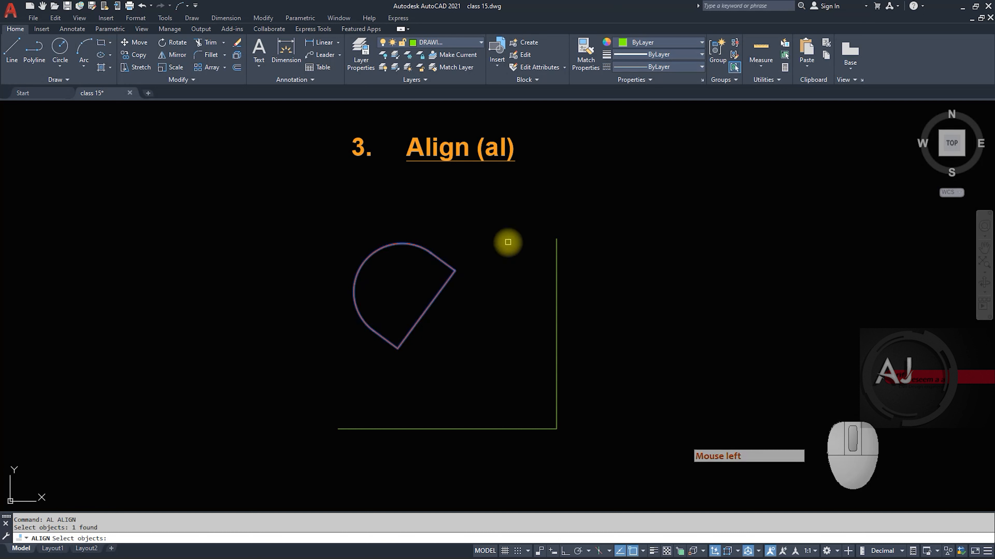
pyautogui.press('space')
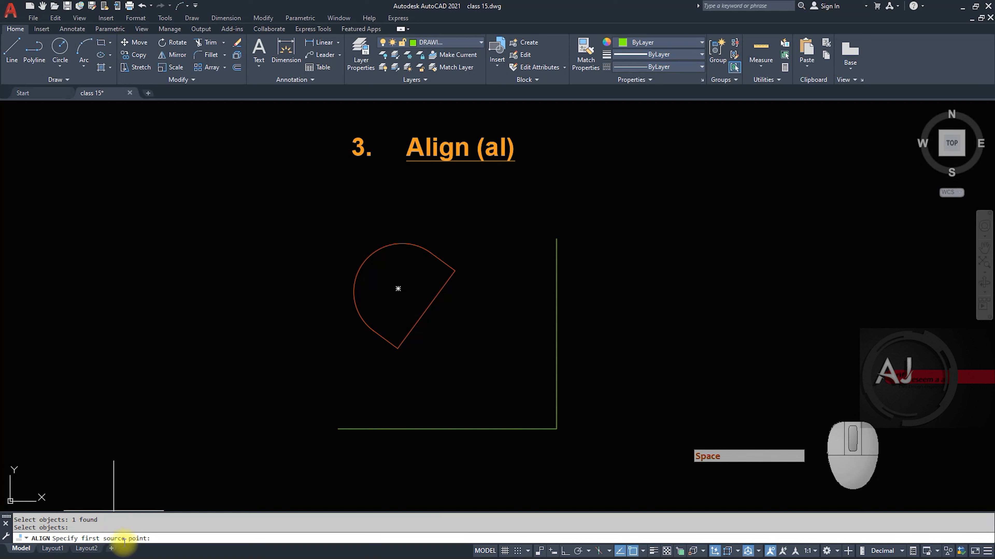
pyautogui.click(397, 348)
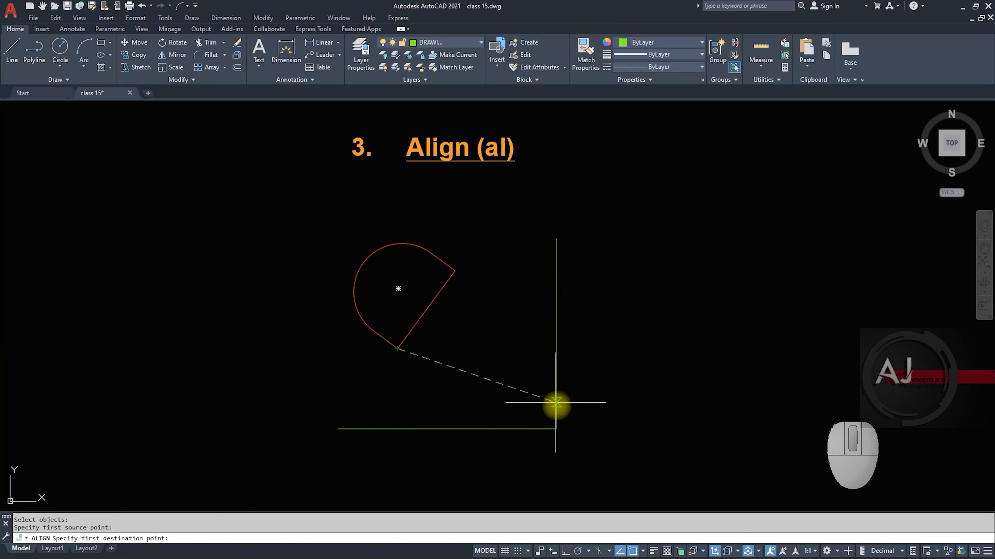
pyautogui.click(556, 376)
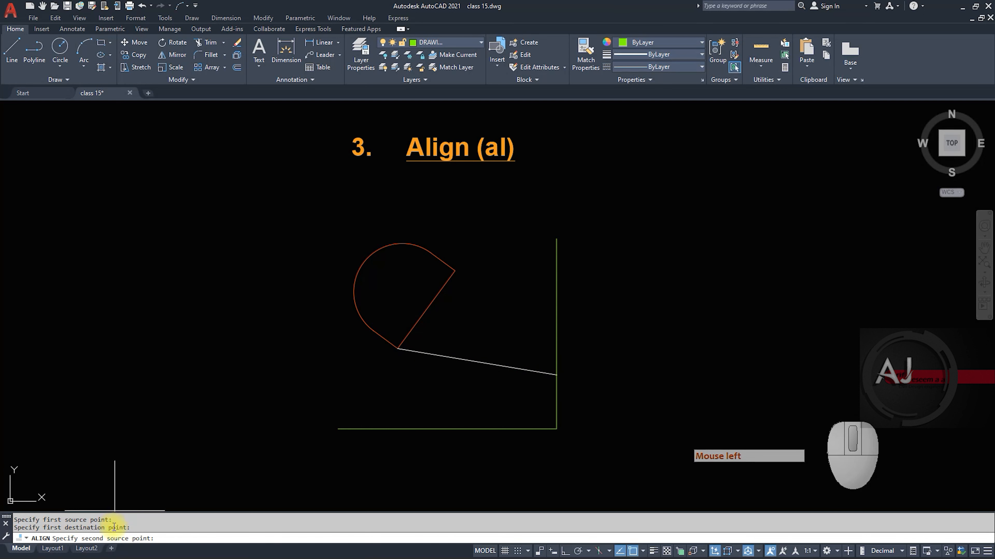
pyautogui.click(455, 270)
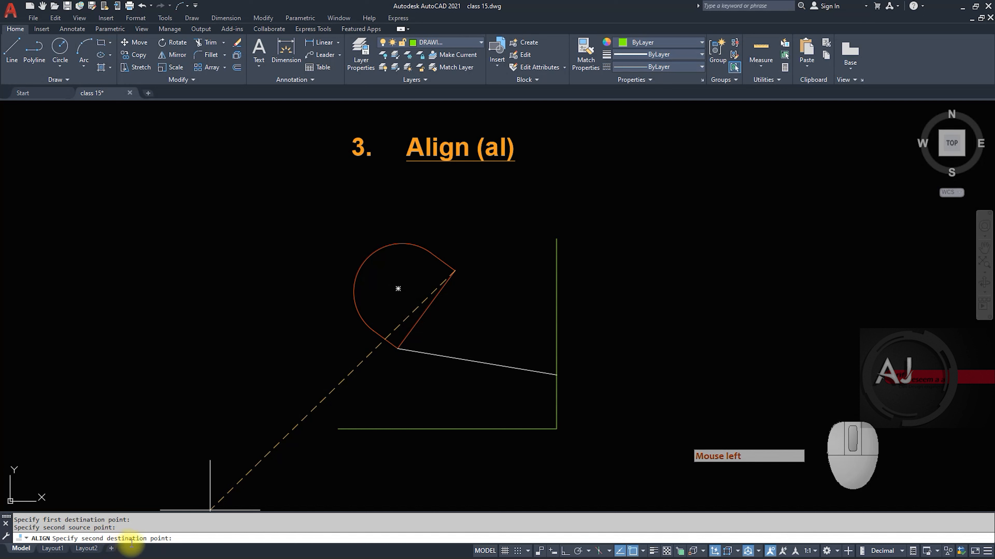
pyautogui.click(557, 271)
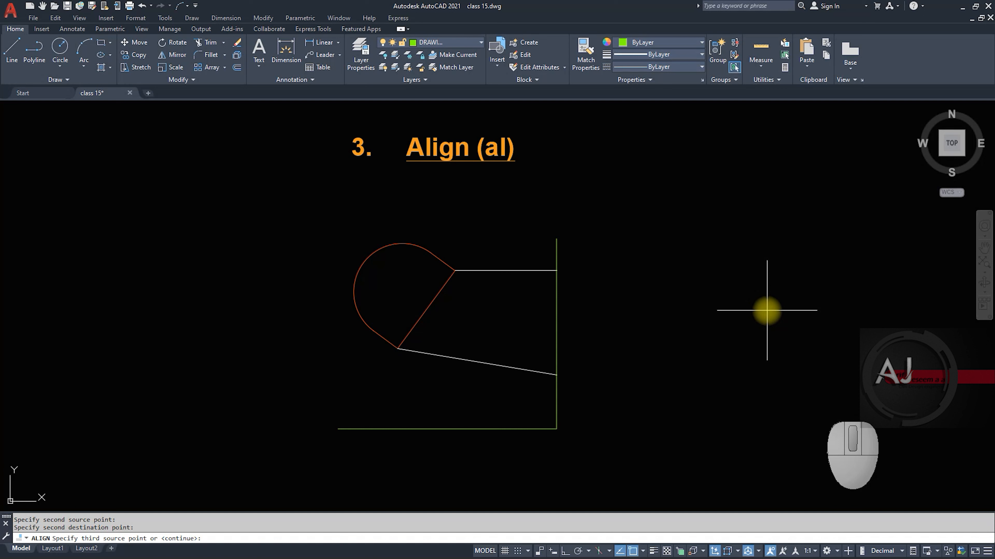
pyautogui.press('space')
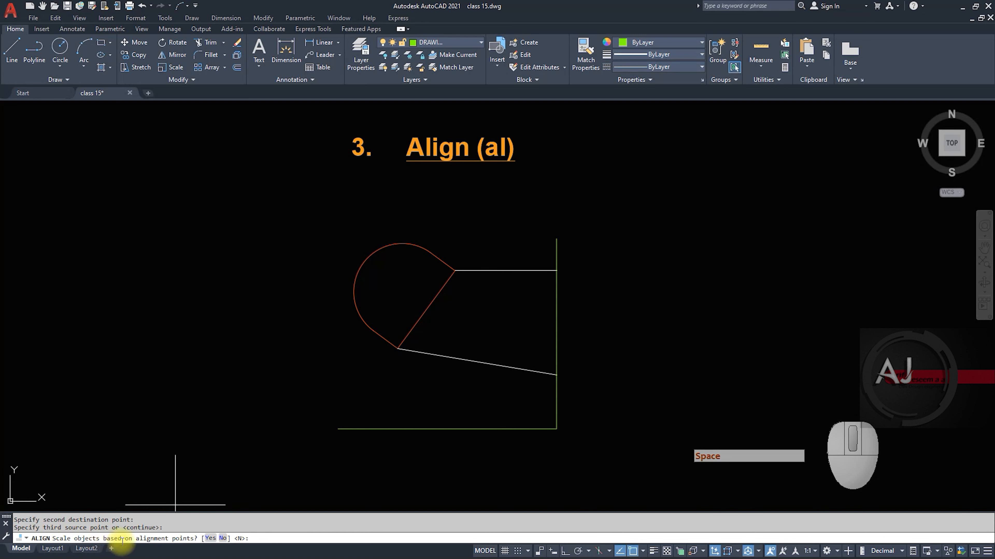
pyautogui.click(209, 539)
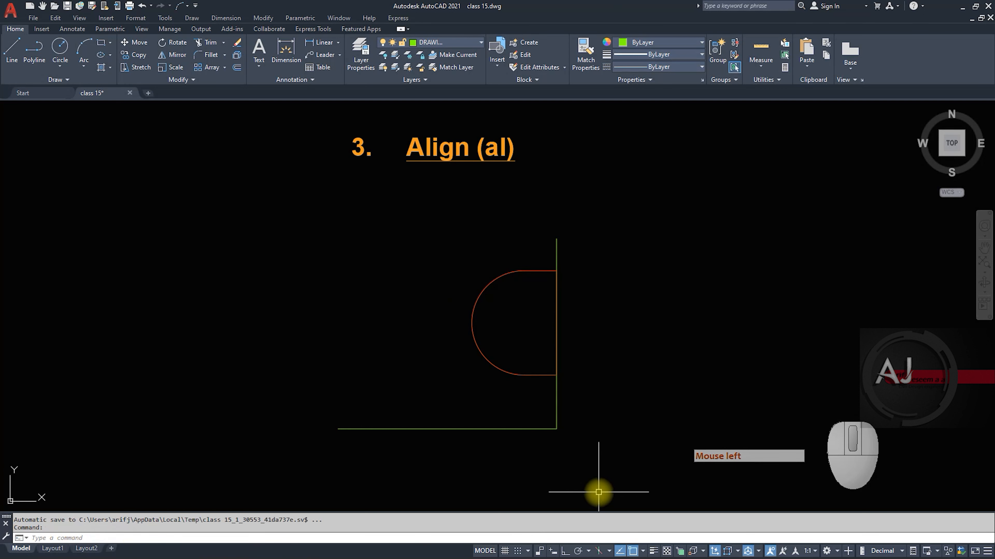
# Select the aligned D-shaped outline with a crossing window over its curved upper part.
pyautogui.click(933, 549)
pyautogui.click(791, 294)
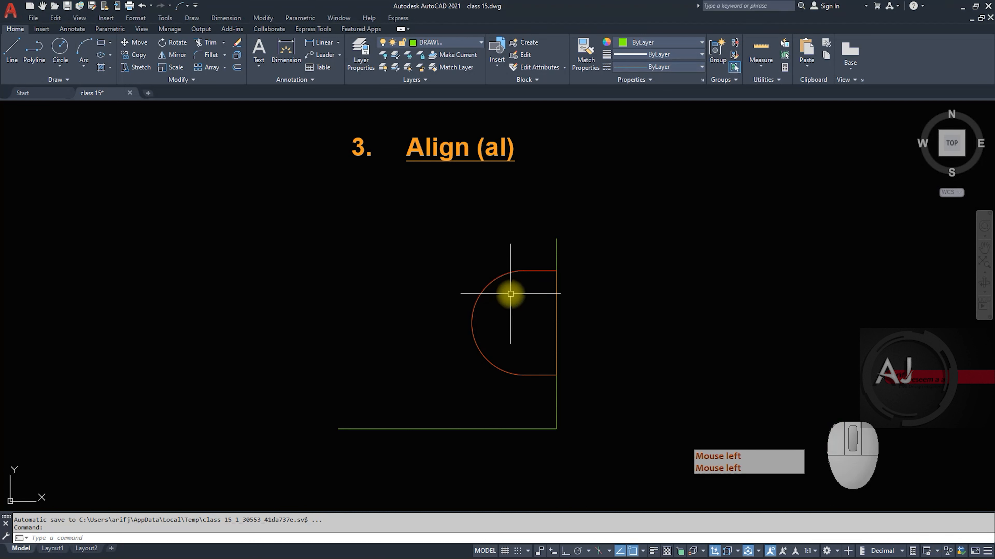
pyautogui.click(508, 306)
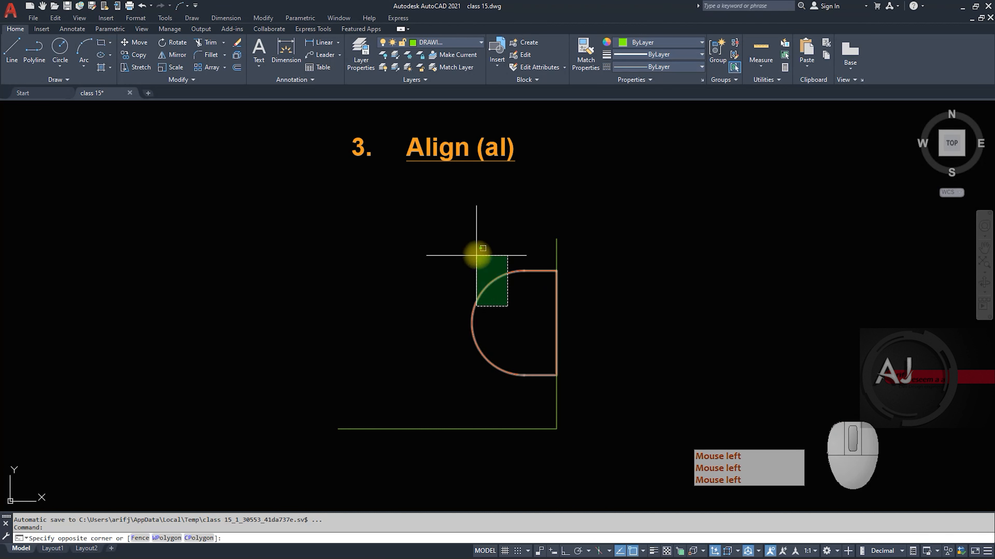
pyautogui.click(476, 255)
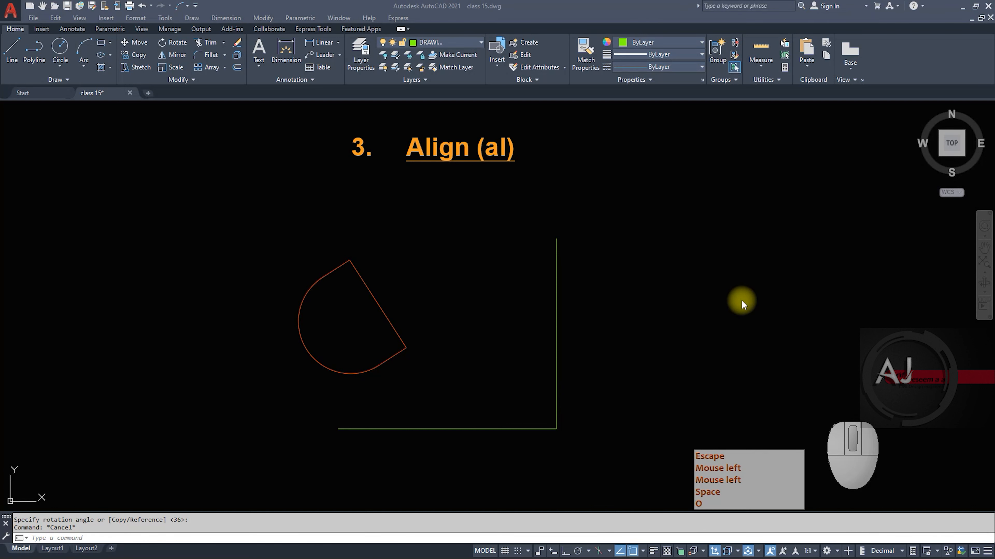
# Align the tilted D-shaped outline's straight edge to two points along the vertical line with scaling set to No, and undo the alignment.
pyautogui.click(742, 300)
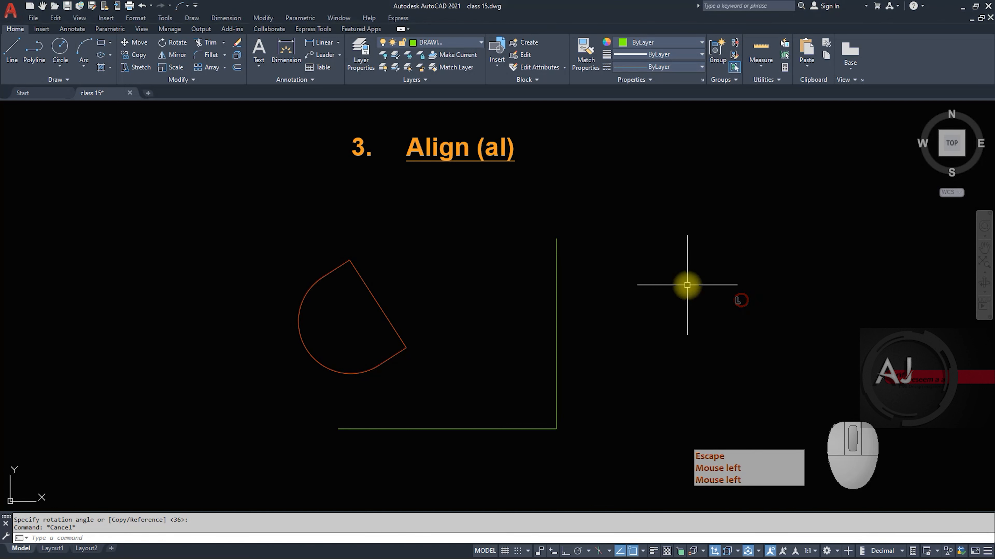
pyautogui.press('Escape')
pyautogui.press('Escape')
pyautogui.write('al')
pyautogui.press('space')
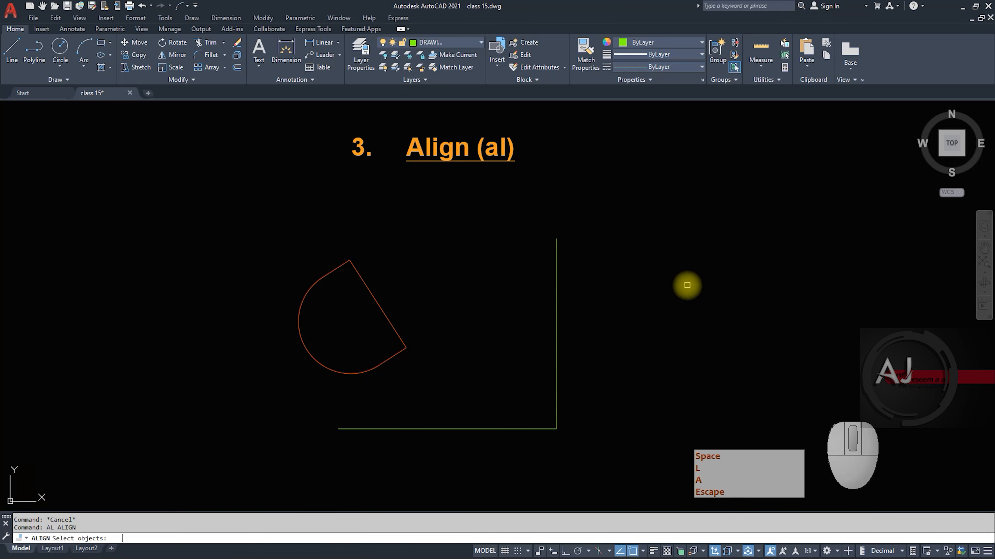
pyautogui.click(406, 331)
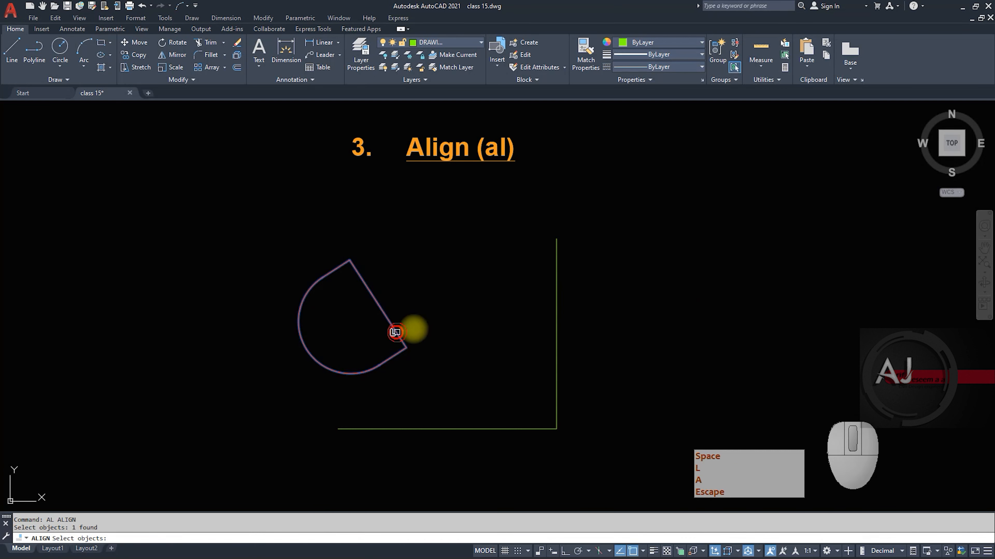
pyautogui.press('space')
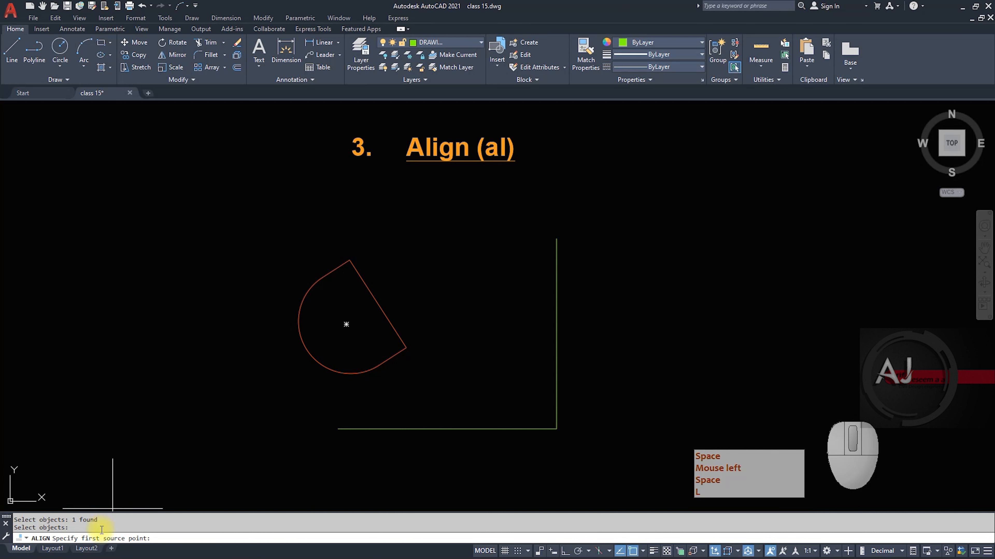
pyautogui.click(350, 259)
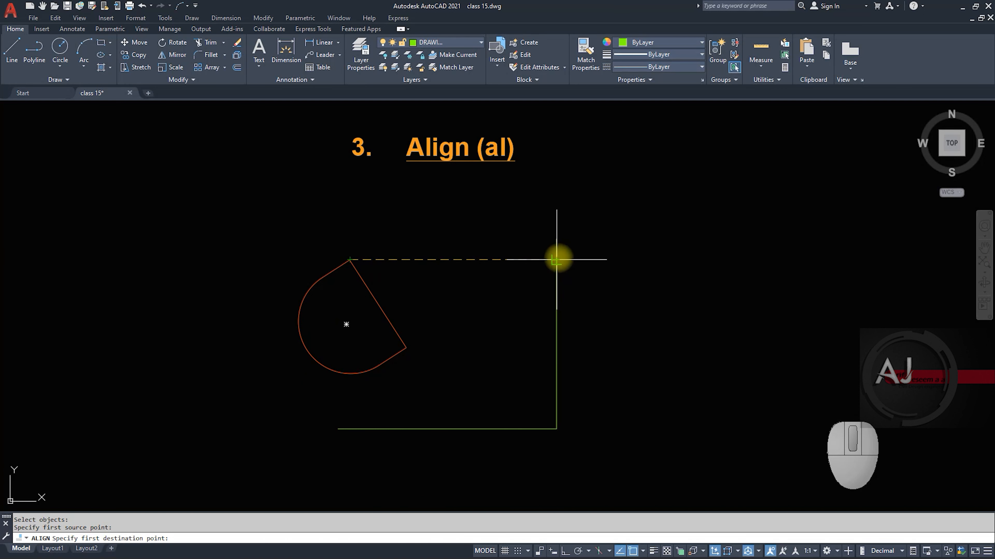
pyautogui.click(557, 259)
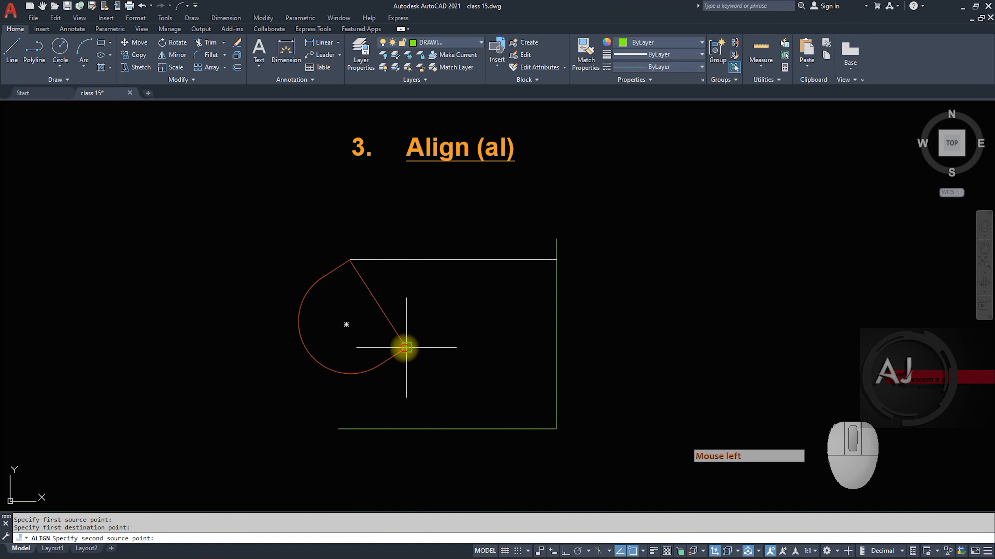
pyautogui.click(405, 348)
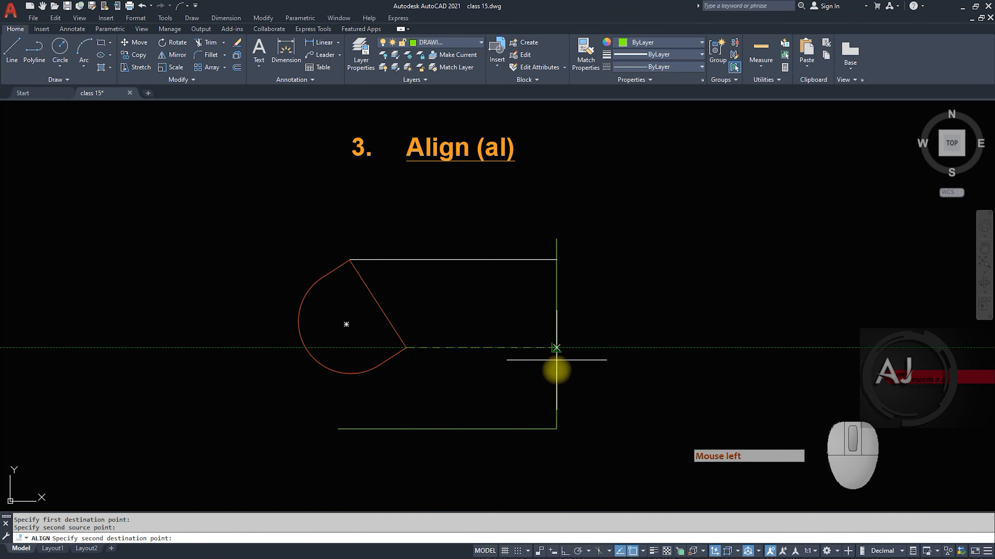
pyautogui.click(555, 368)
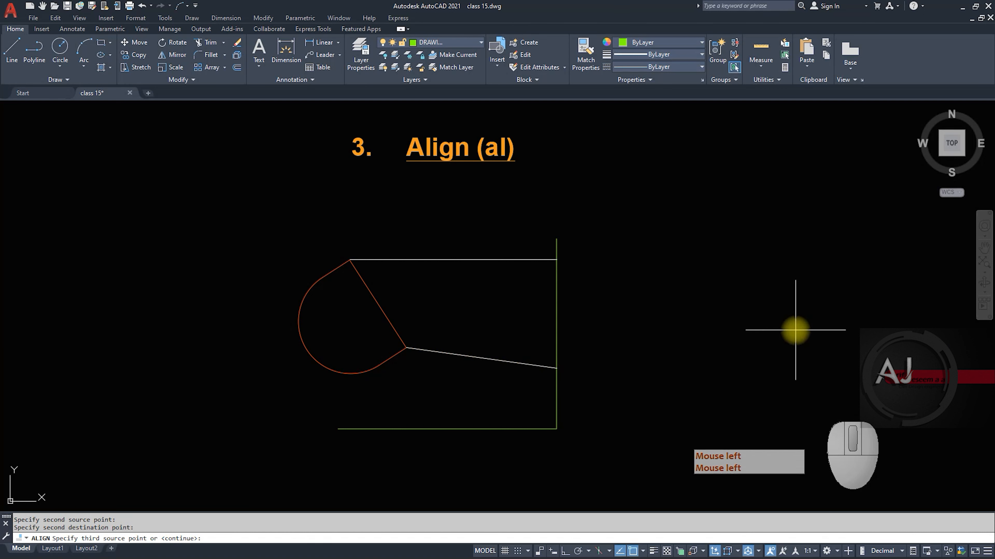
pyautogui.press('space')
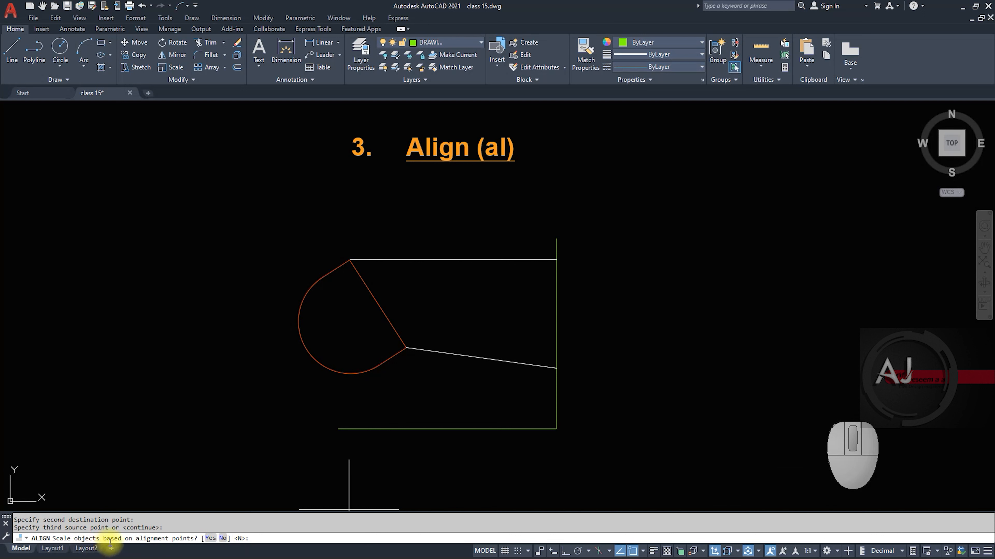
pyautogui.click(221, 539)
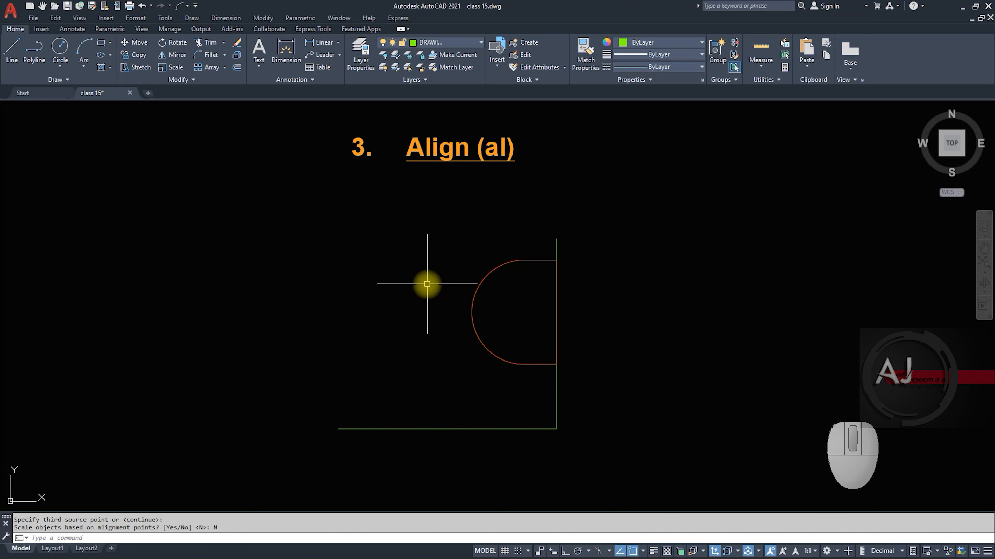
pyautogui.hotkey('ctrl', 'z')
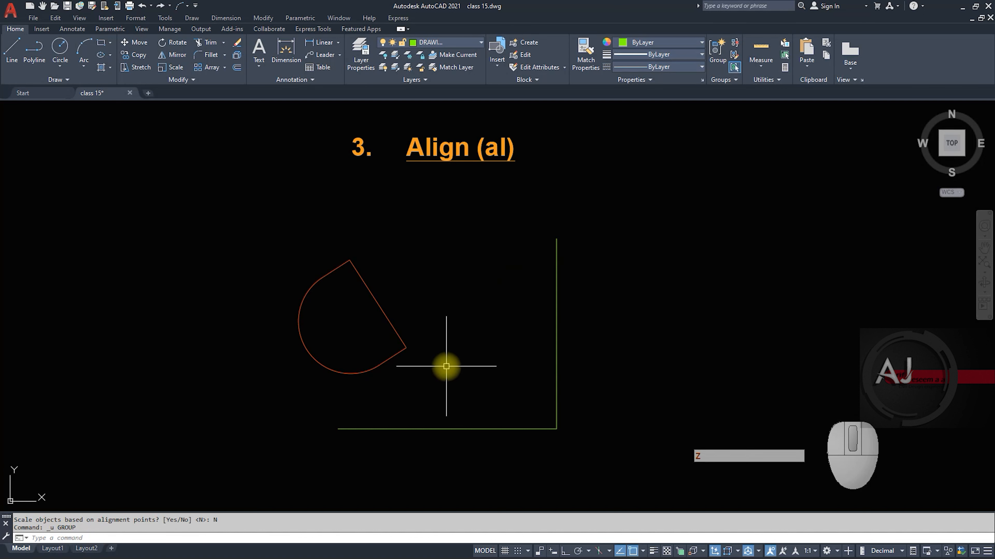
# Align the D-shaped outline using one point pair only, from its upper corner to the vertical line's upper end, and undo the alignment.
pyautogui.write('al')
pyautogui.press('space')
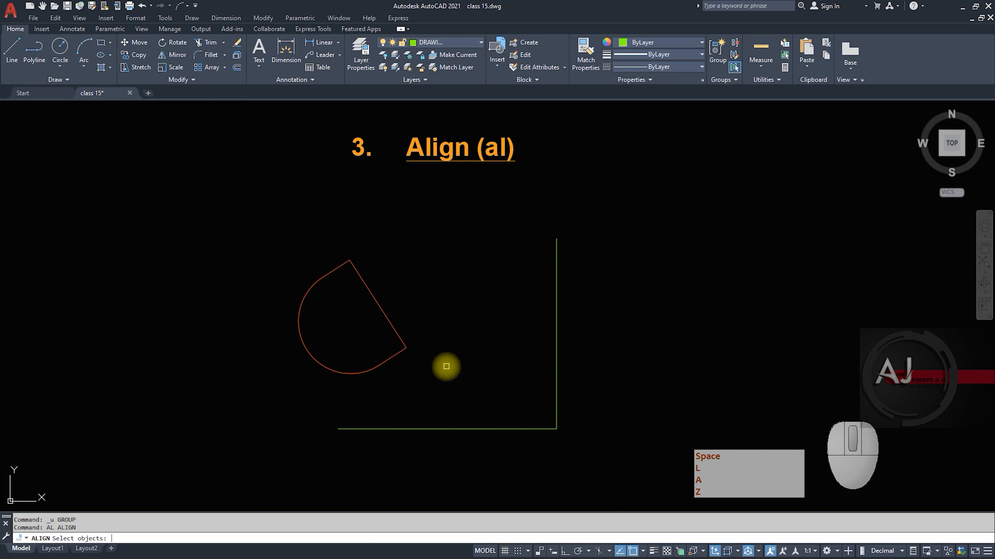
pyautogui.click(386, 316)
pyautogui.press('space')
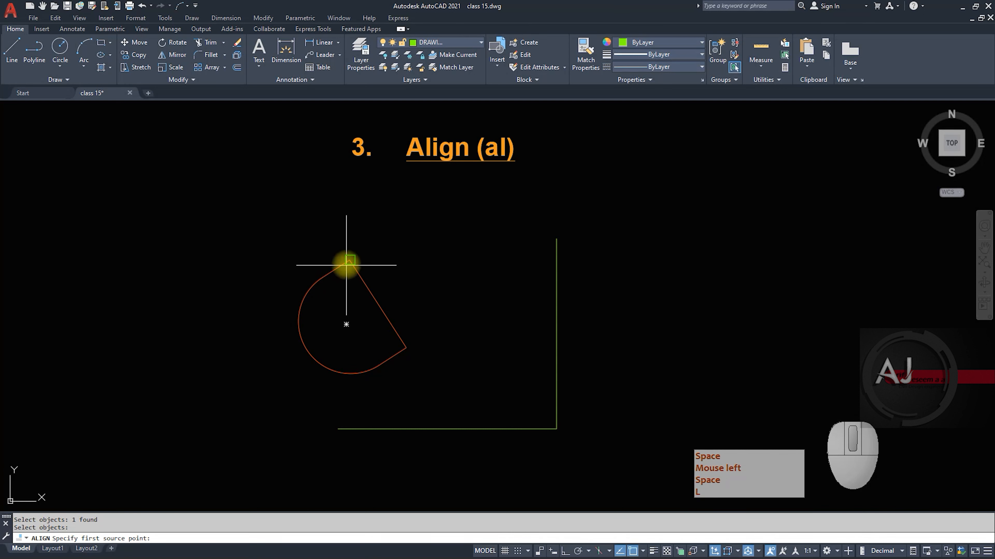
pyautogui.click(349, 260)
pyautogui.click(556, 239)
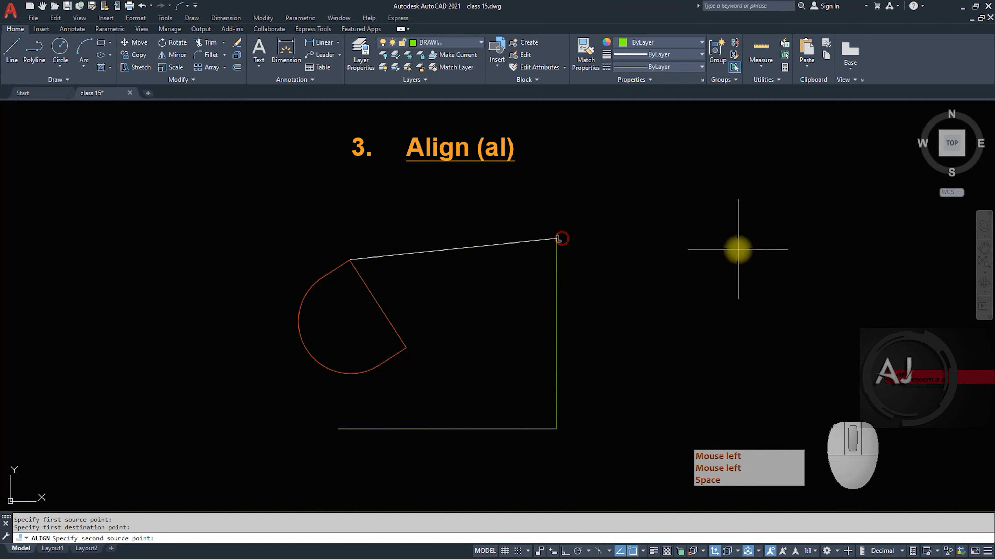
pyautogui.press('space')
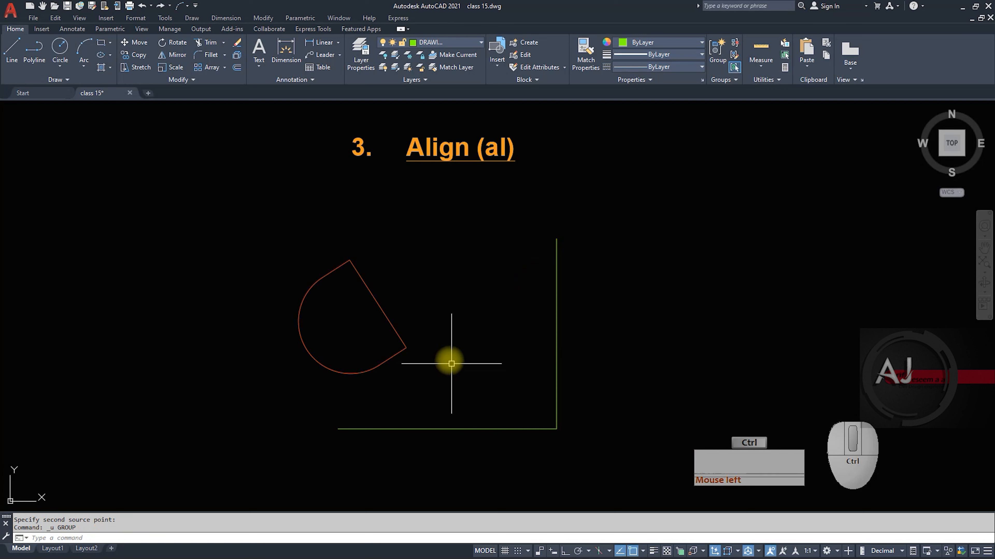
pyautogui.hotkey('ctrl', 'z')
# Align the D-shaped outline's upper and lower corners to the vertical line's upper and lower ends, with scaling to the alignment points set to Yes.
pyautogui.click(461, 313)
pyautogui.click(270, 242)
pyautogui.write('al')
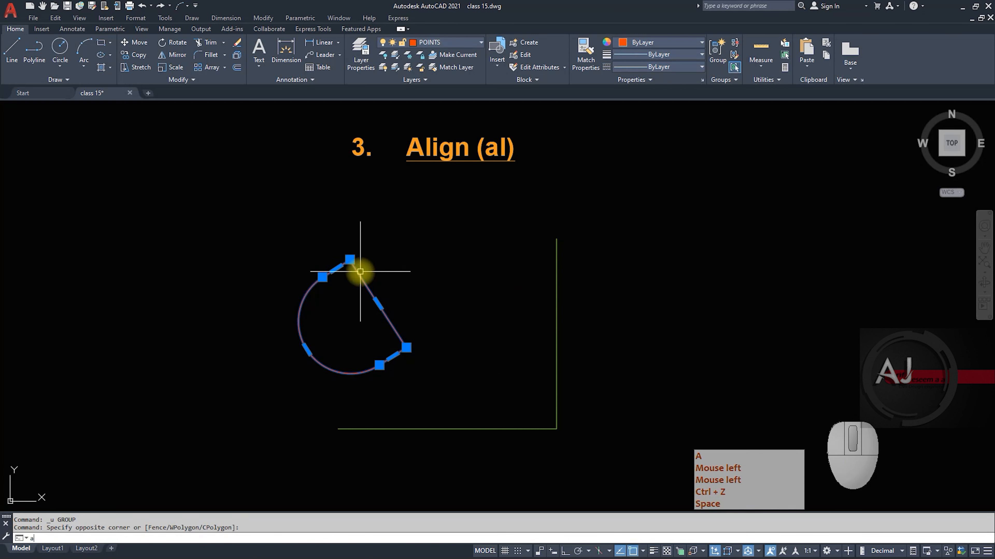
pyautogui.press('space')
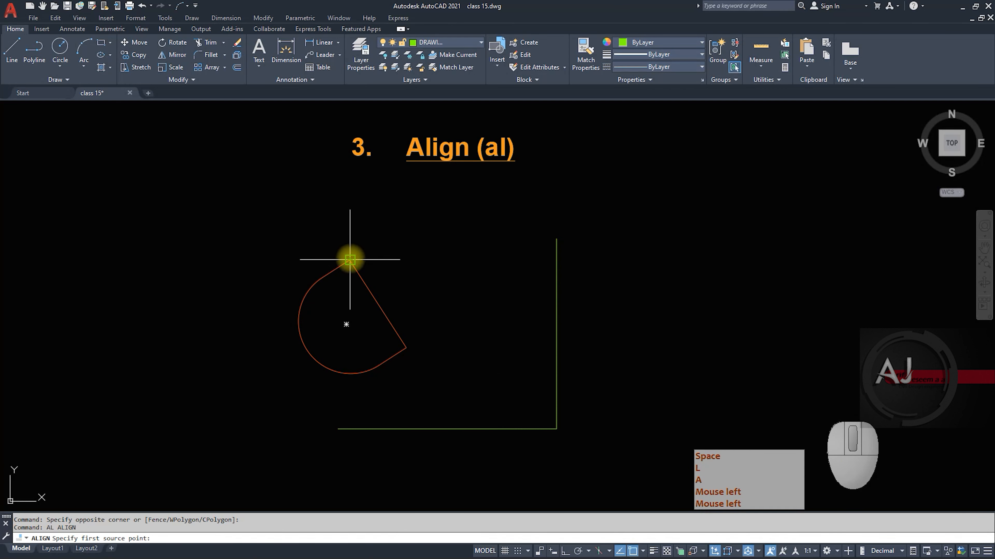
pyautogui.click(349, 259)
pyautogui.click(556, 238)
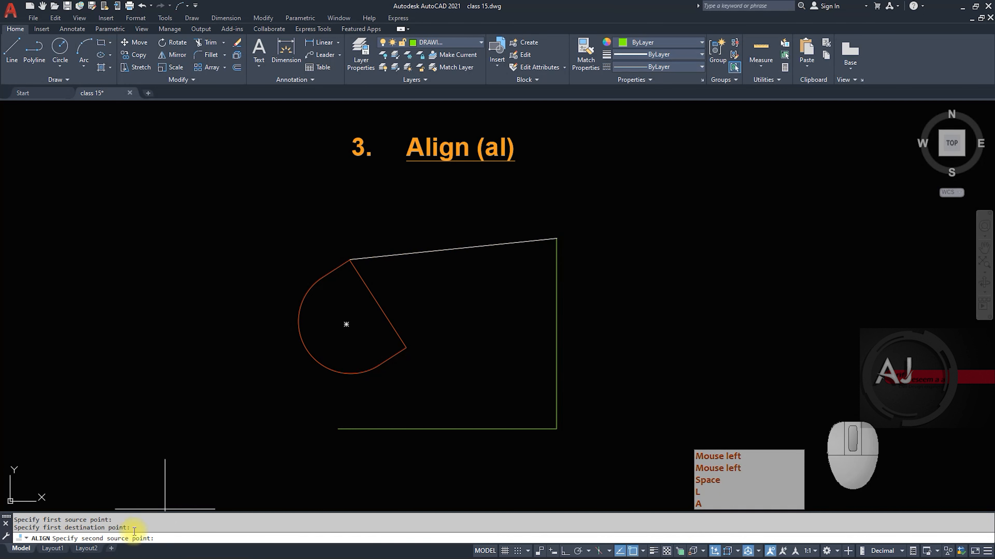
pyautogui.click(406, 348)
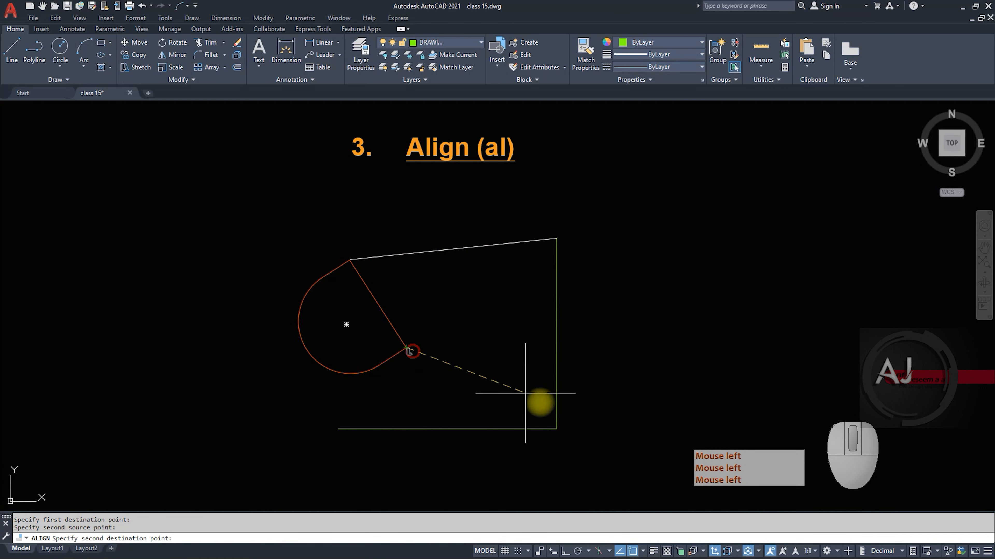
pyautogui.click(562, 427)
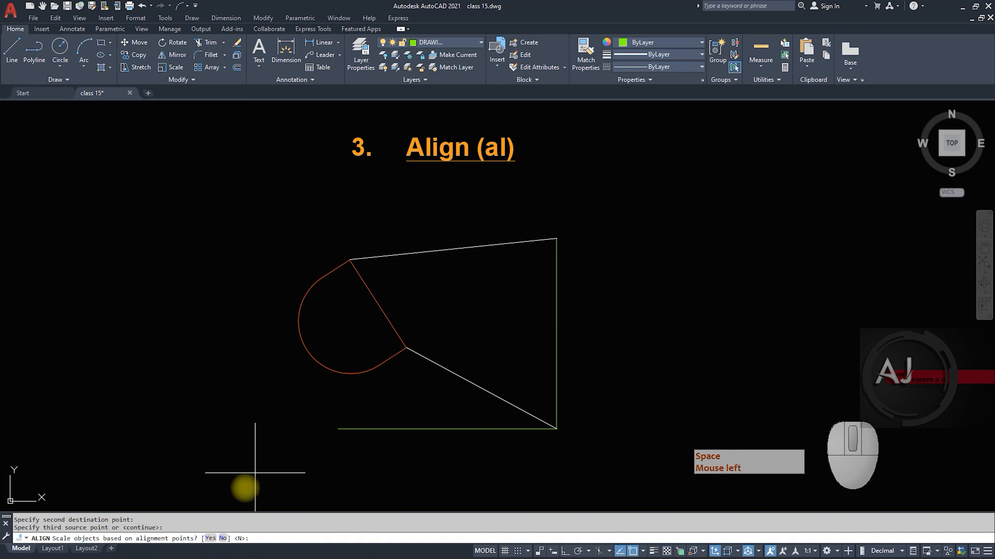
pyautogui.press('space')
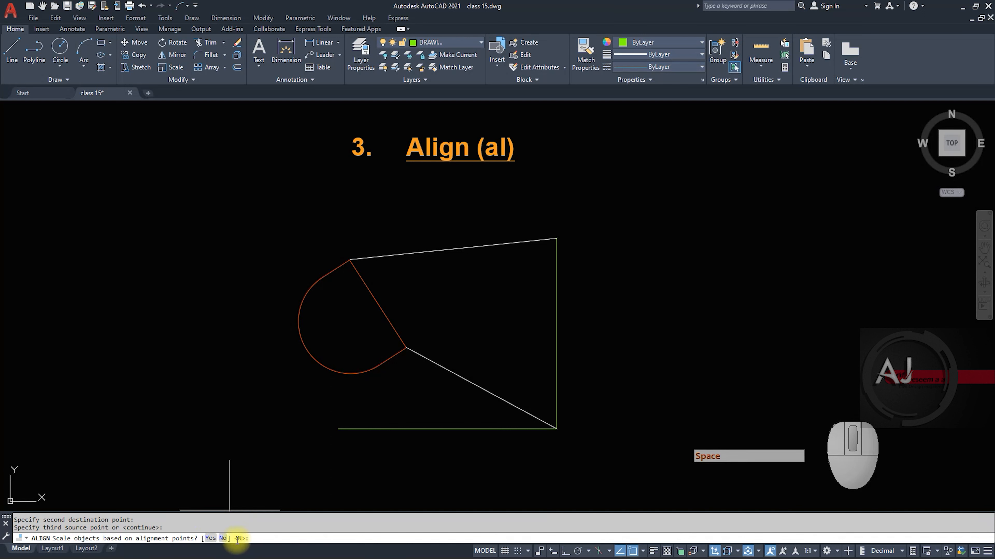
pyautogui.click(210, 539)
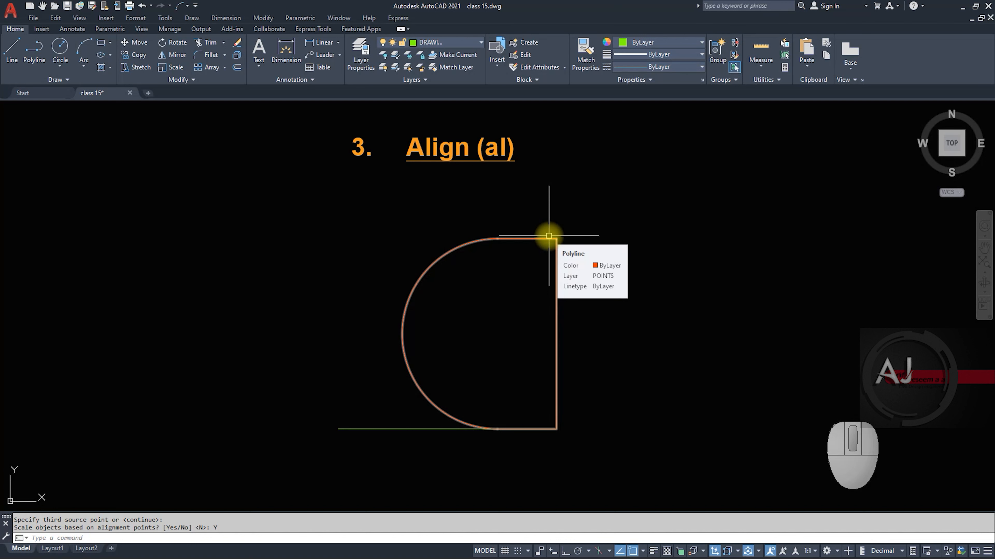
# Undo the last alignment, and realign the D-shaped outline's upper and lower corners to the vertical line's upper and lower ends with scaling set to Yes.
pyautogui.hotkey('ctrl', 'z')
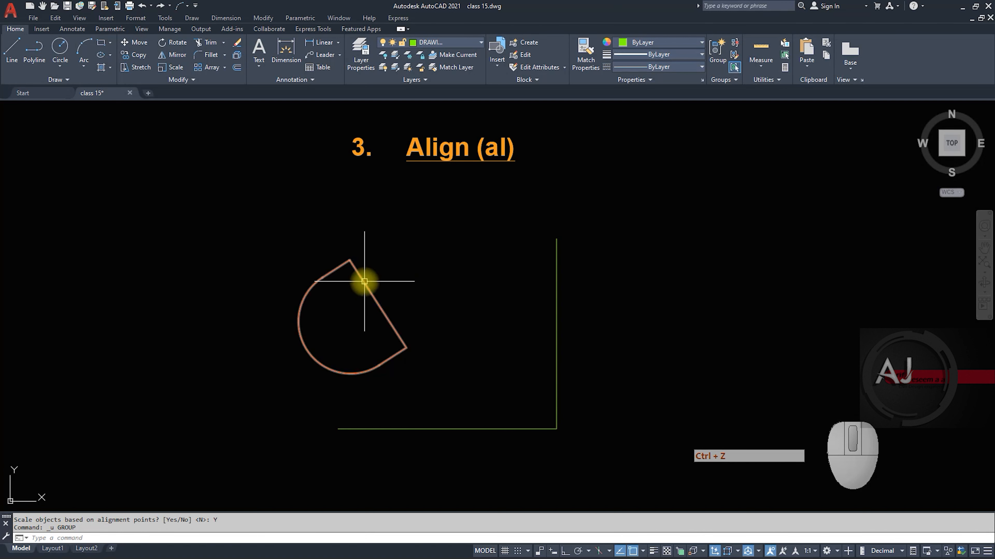
pyautogui.click(364, 281)
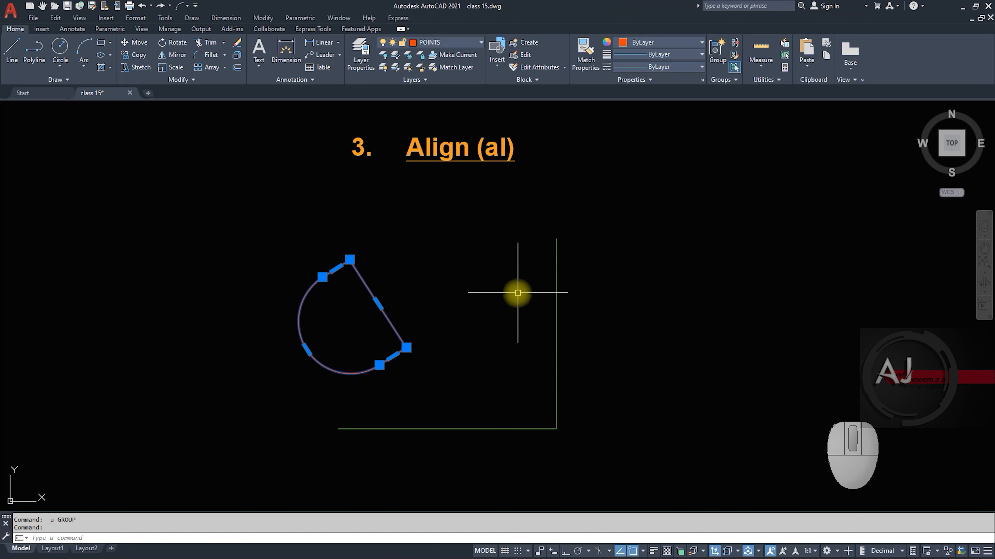
pyautogui.write('AL')
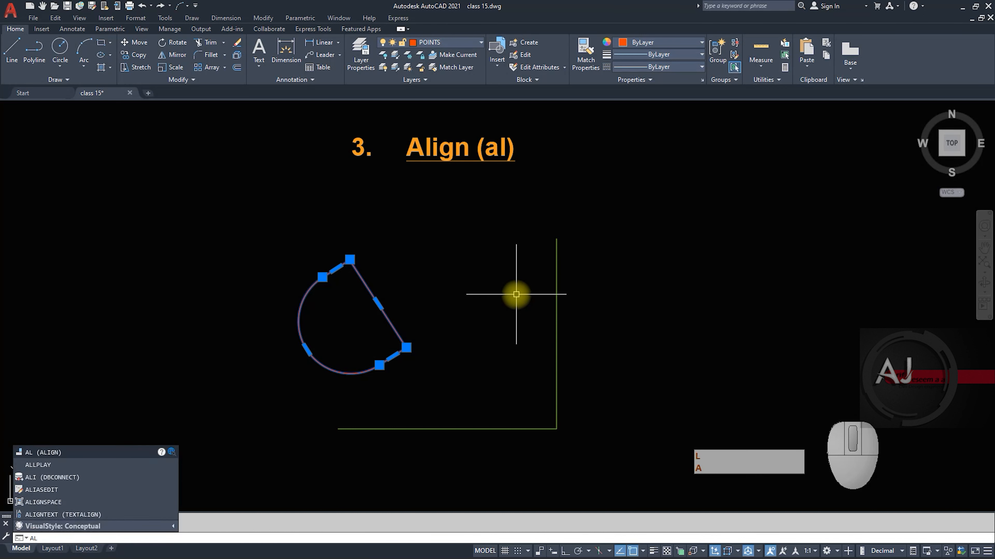
pyautogui.press('space')
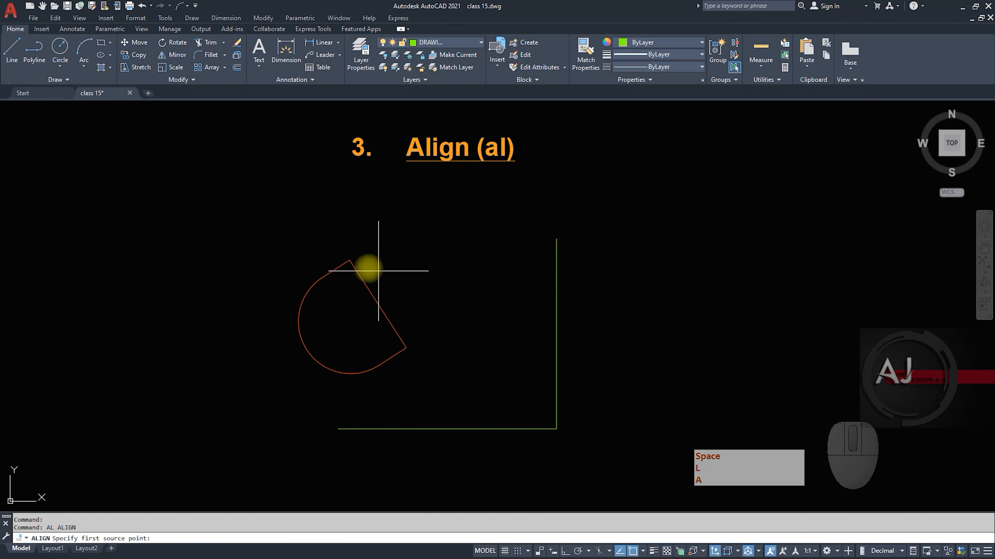
pyautogui.click(350, 259)
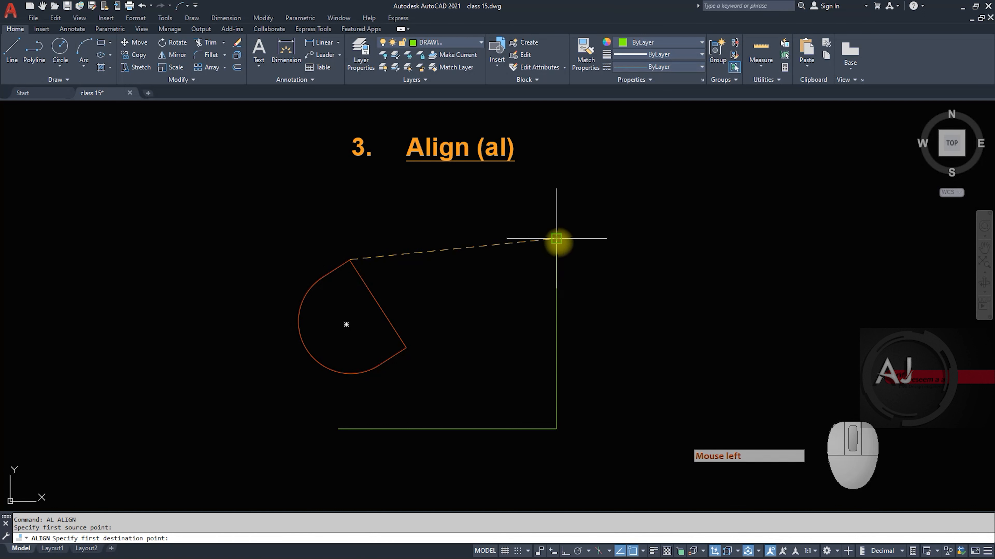
pyautogui.click(556, 238)
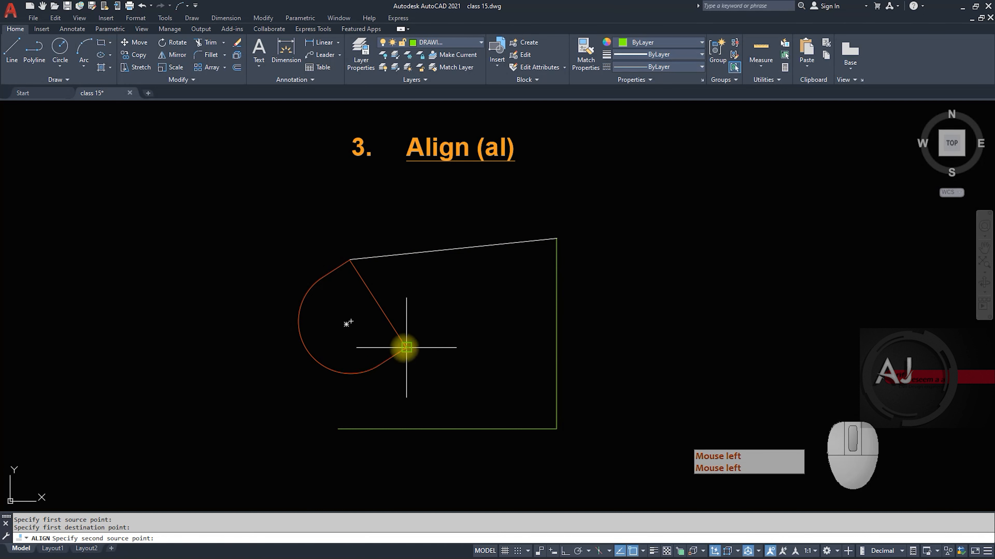
pyautogui.click(404, 348)
pyautogui.click(556, 429)
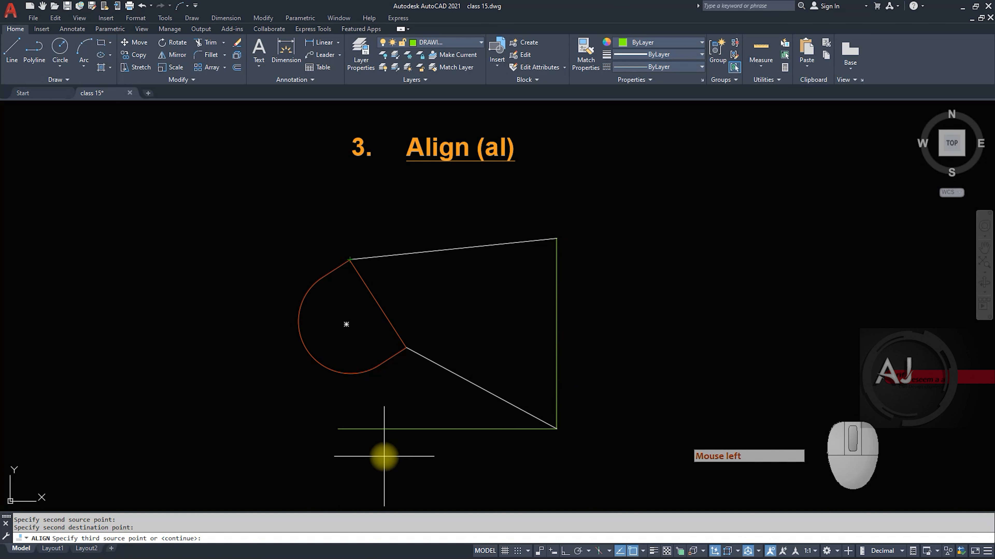
pyautogui.press('space')
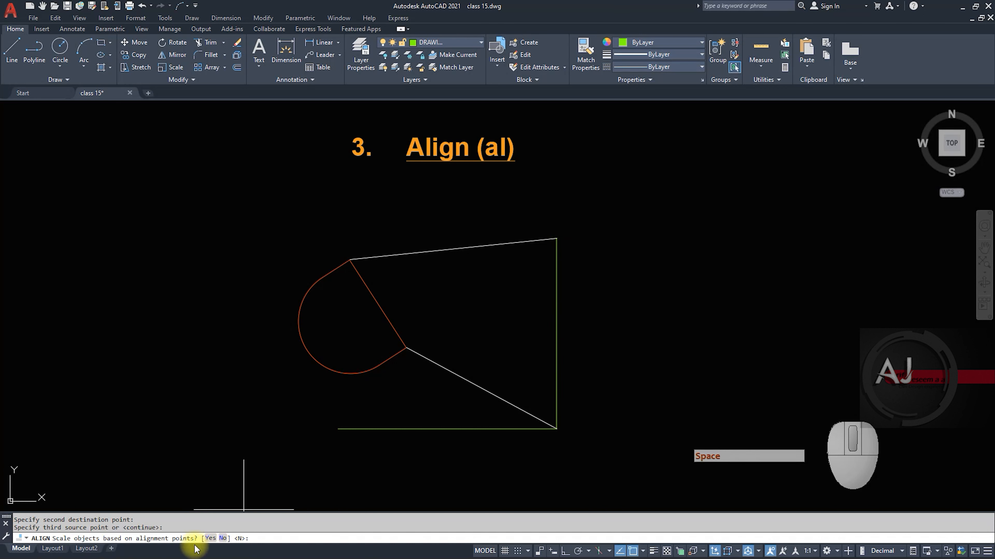
pyautogui.click(209, 539)
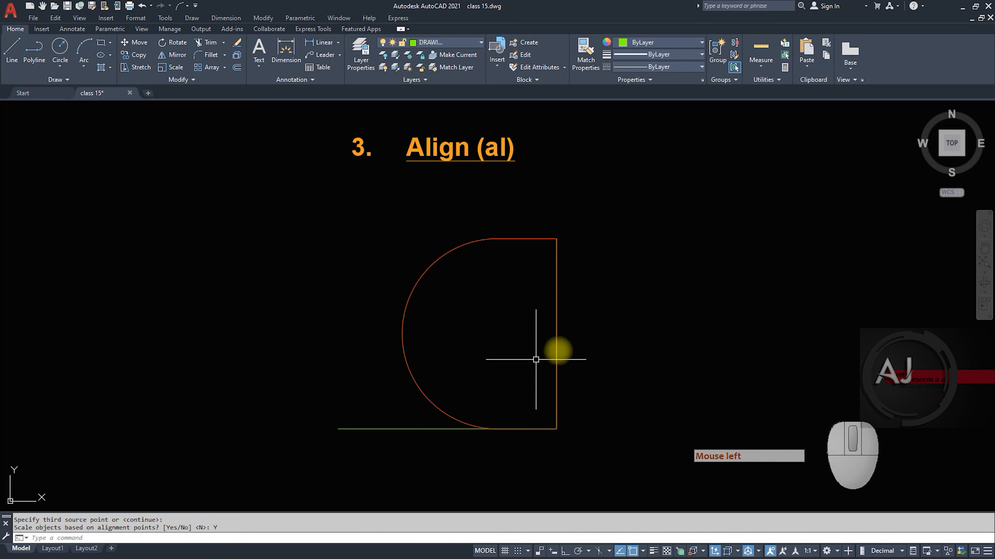
pyautogui.press('Escape')
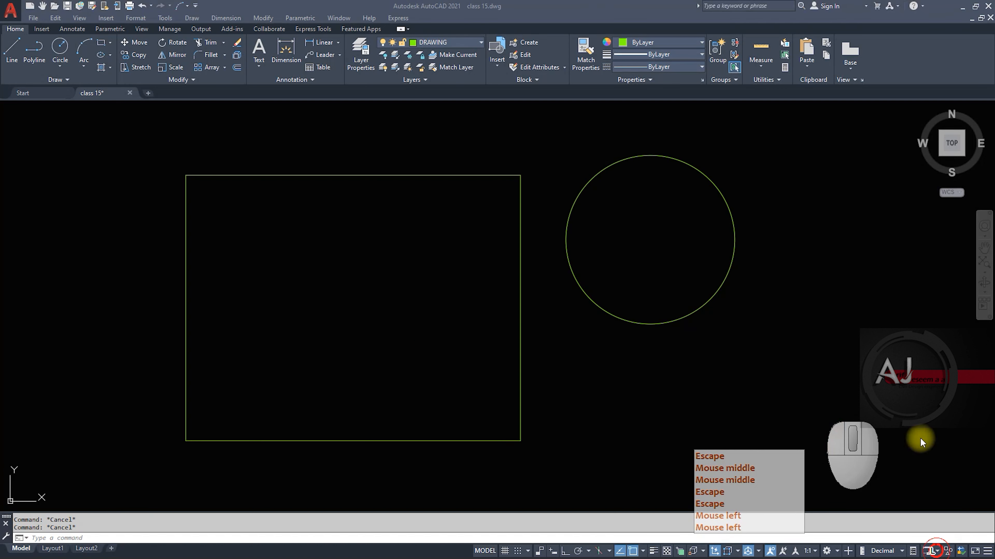
pyautogui.scroll(-2, 772, 377)
pyautogui.moveTo(688, 344); pyautogui.dragTo(514, 280, button='middle')
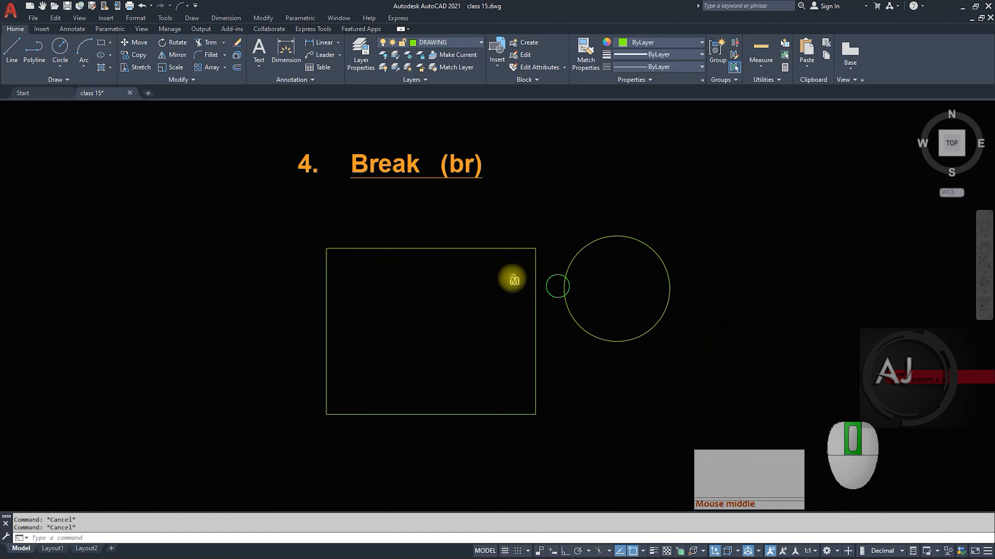
pyautogui.click(181, 79)
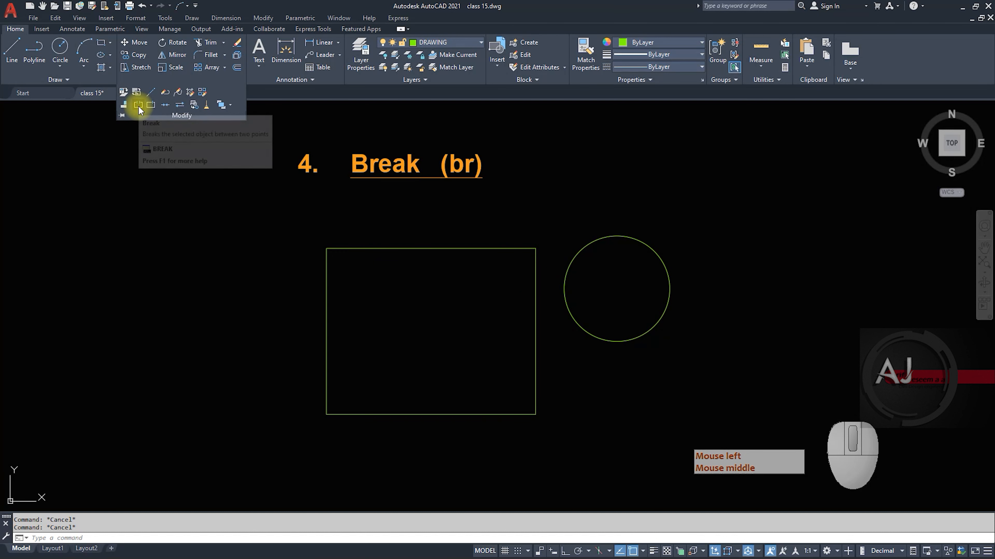
pyautogui.press('Escape')
pyautogui.press('Escape')
pyautogui.press('Escape')
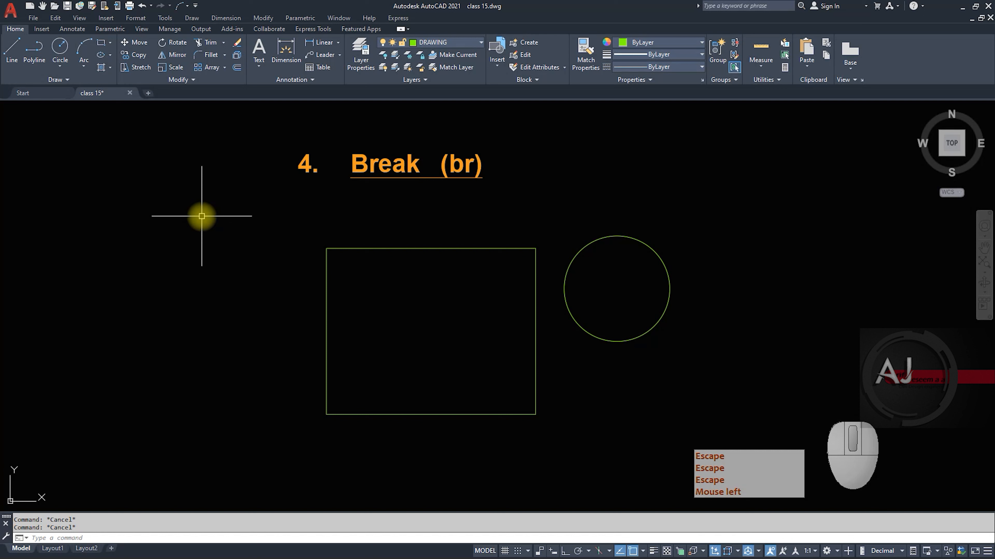
# Break the rectangle from a point near the left end of its upper edge to its lower edge's midpoint, and undo the break.
pyautogui.write('br')
pyautogui.press('space')
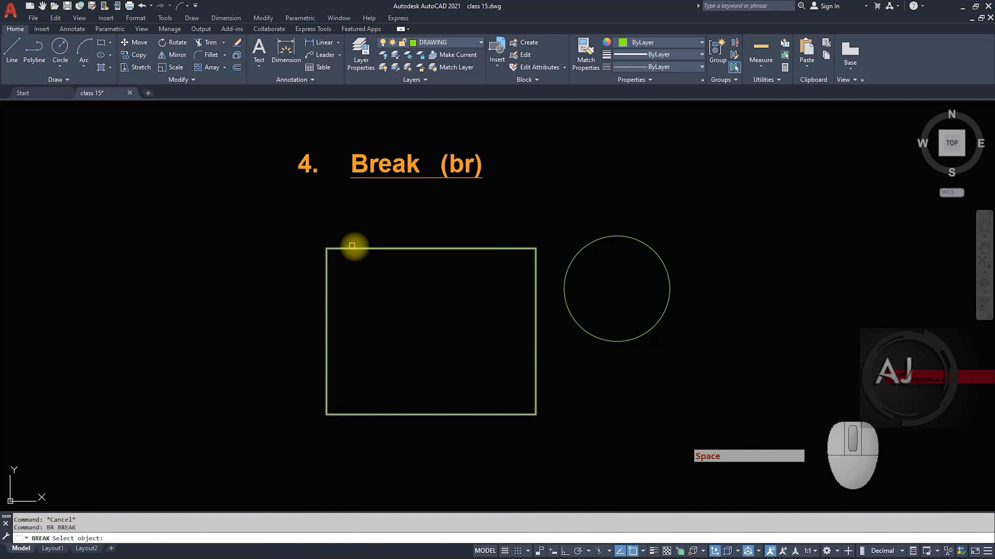
pyautogui.click(355, 249)
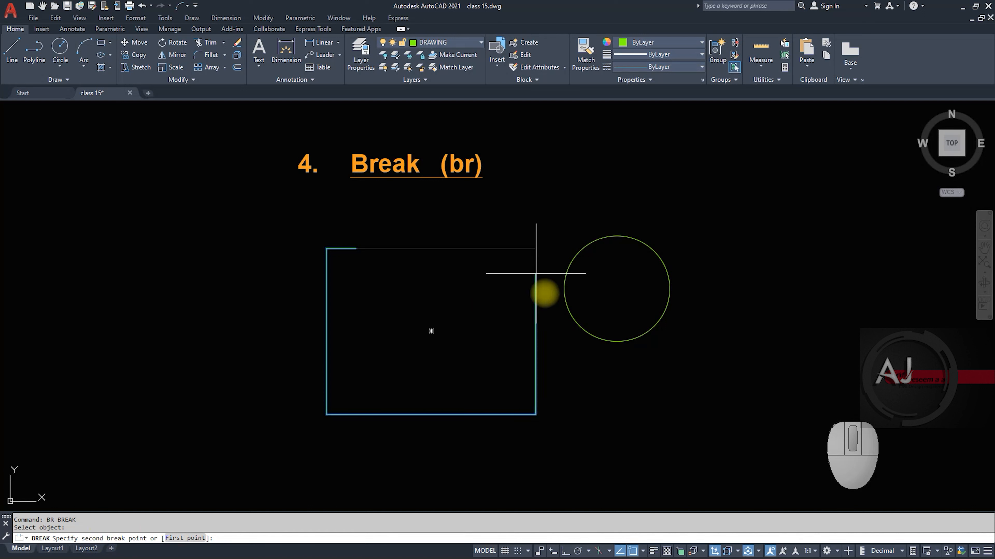
pyautogui.click(431, 414)
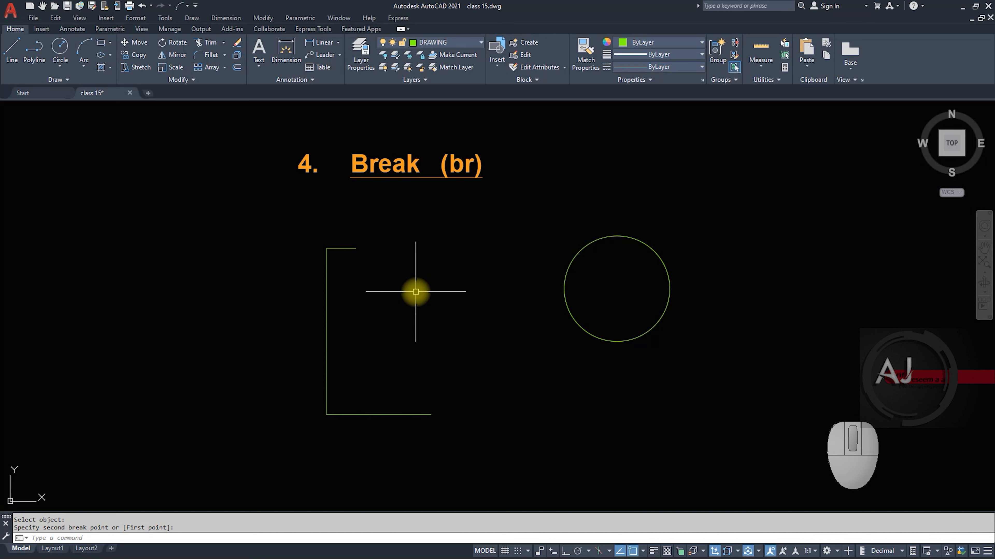
pyautogui.hotkey('ctrl', 'z')
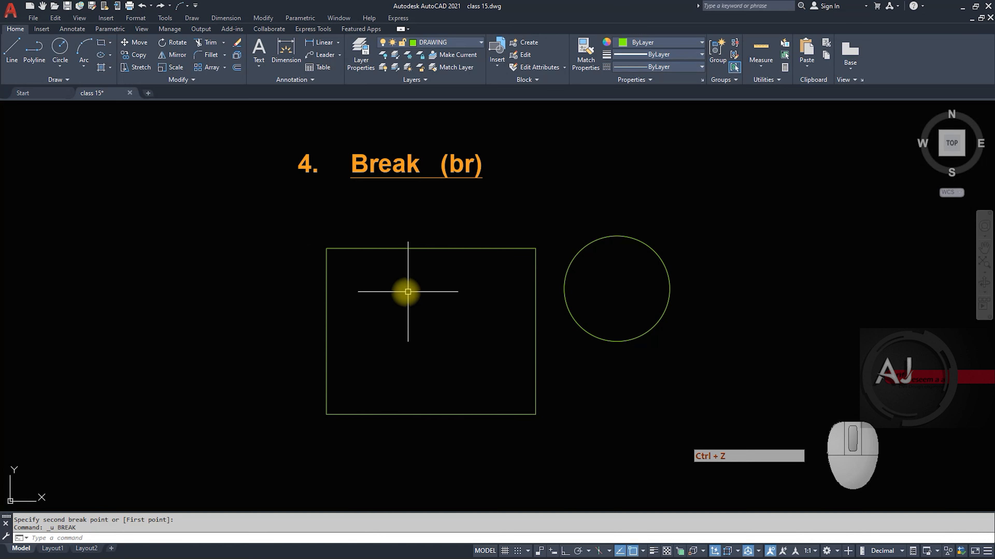
# Break the rectangle from a point near the left end of its upper edge to its right edge's midpoint, and undo the break.
pyautogui.write('br')
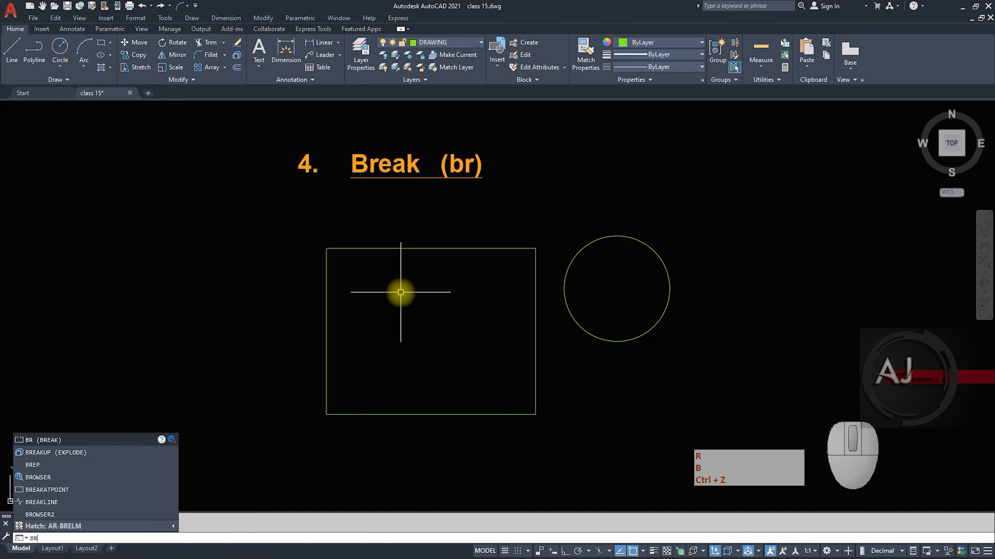
pyautogui.press('space')
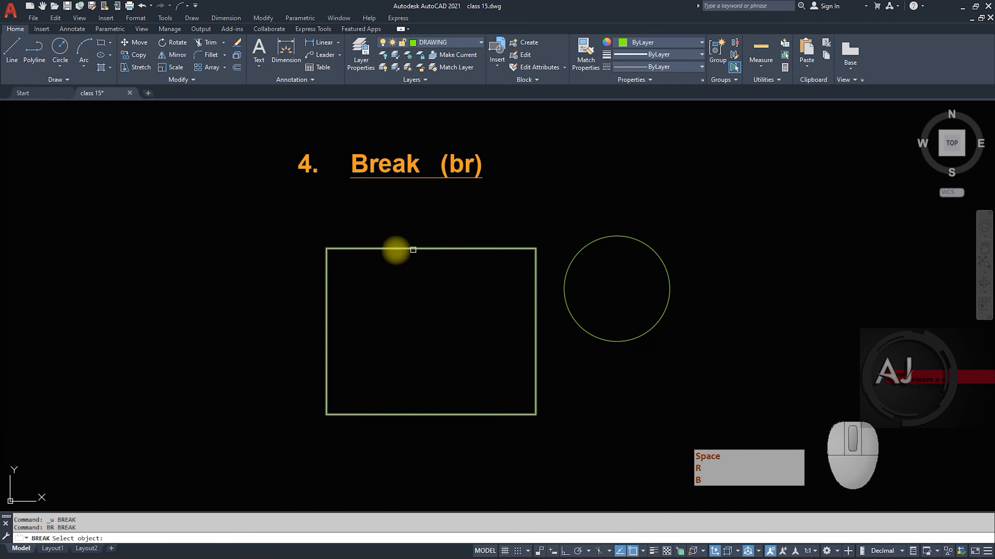
pyautogui.click(359, 248)
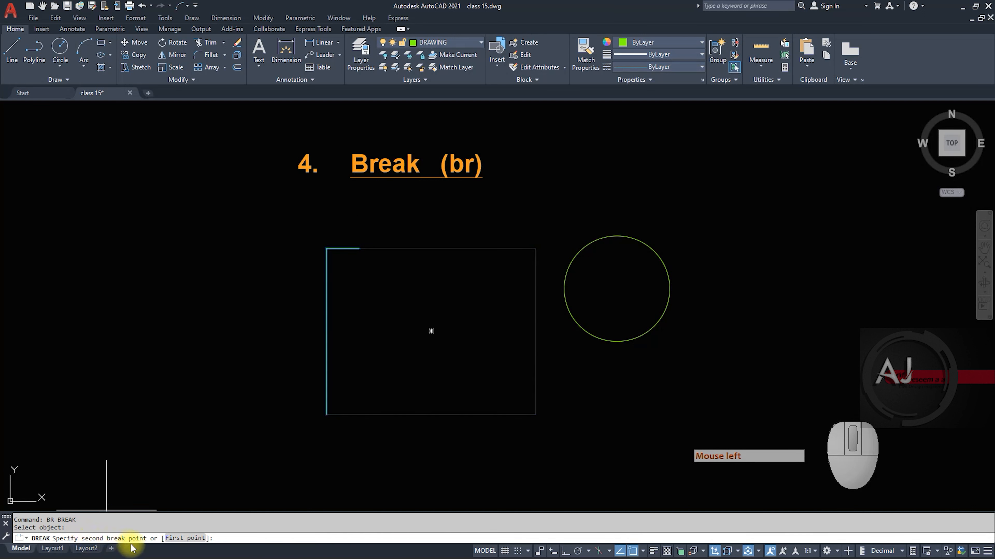
pyautogui.click(539, 337)
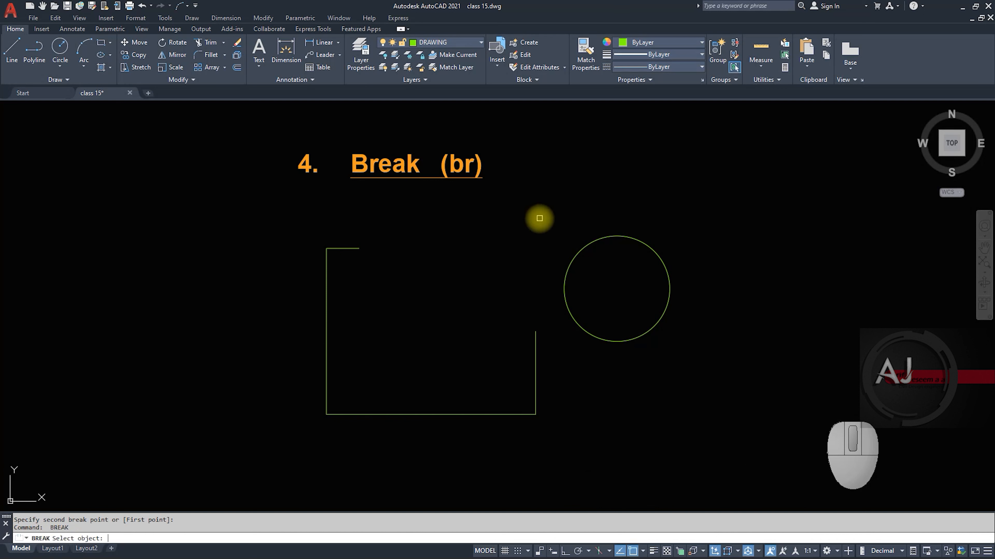
pyautogui.hotkey('ctrl', 'z')
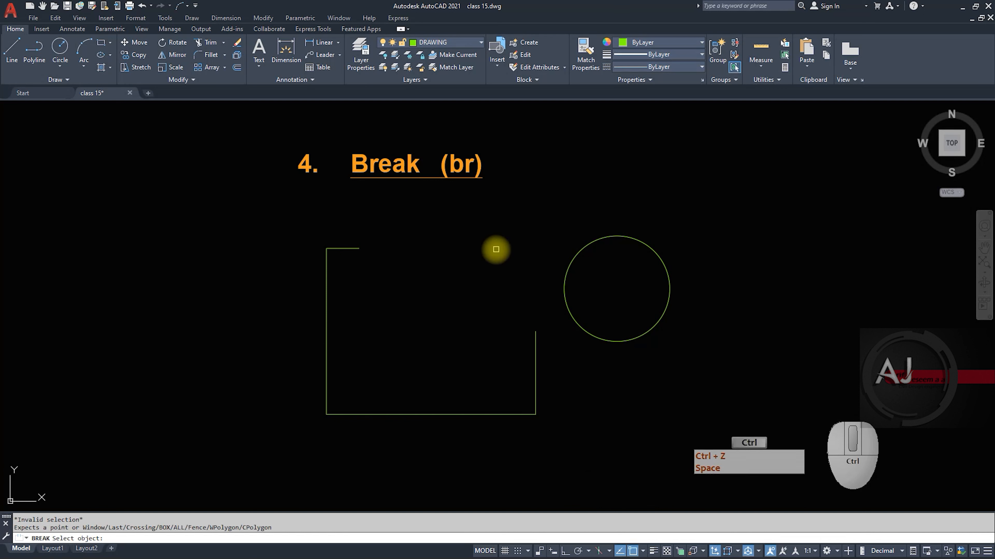
pyautogui.press('Escape')
pyautogui.hotkey('ctrl', 'z')
pyautogui.hotkey('ctrl', 'z')
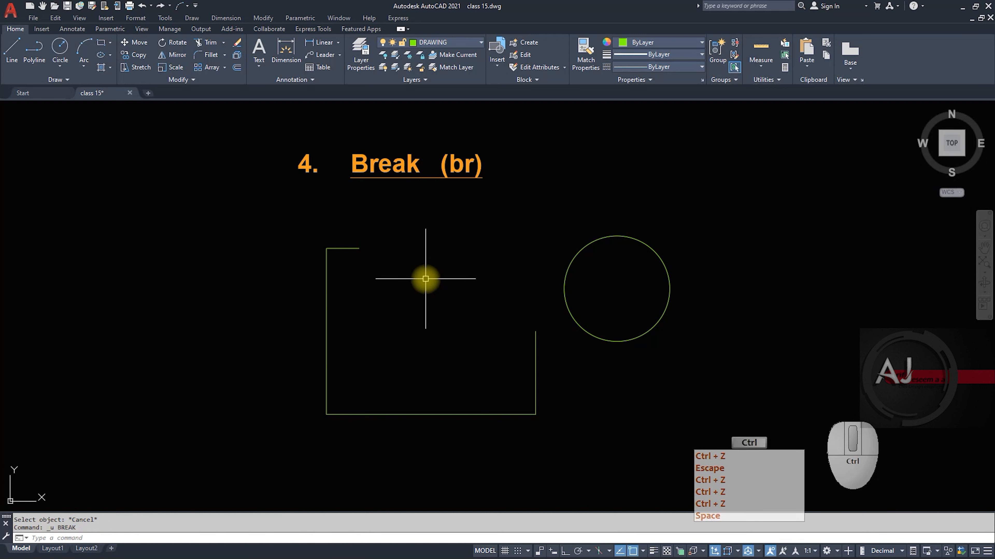
pyautogui.hotkey('ctrl', 'z')
pyautogui.press('Escape')
# Break a gap in the middle of the rectangle's upper edge, using the First point option to pick both break points from right to left.
pyautogui.write('br')
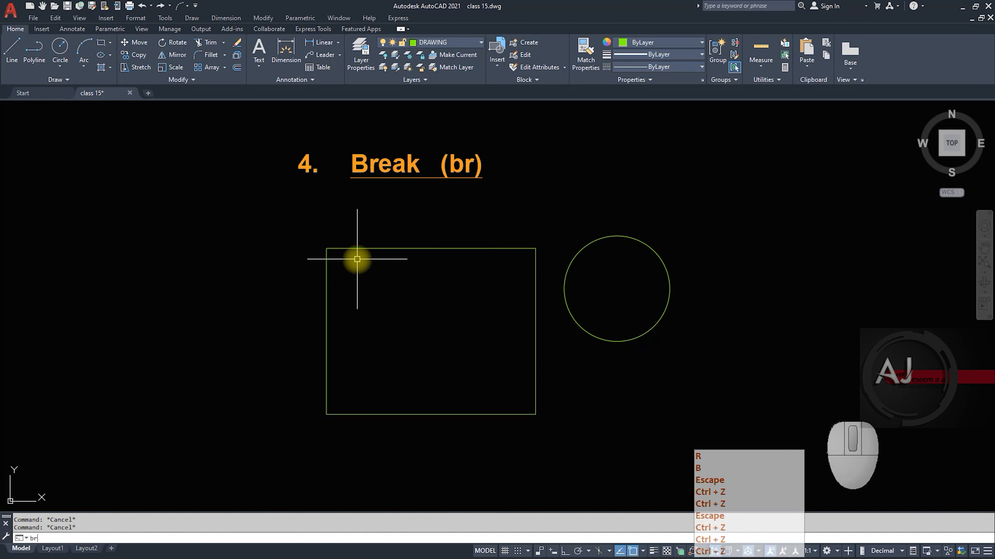
pyautogui.press('space')
pyautogui.click(356, 248)
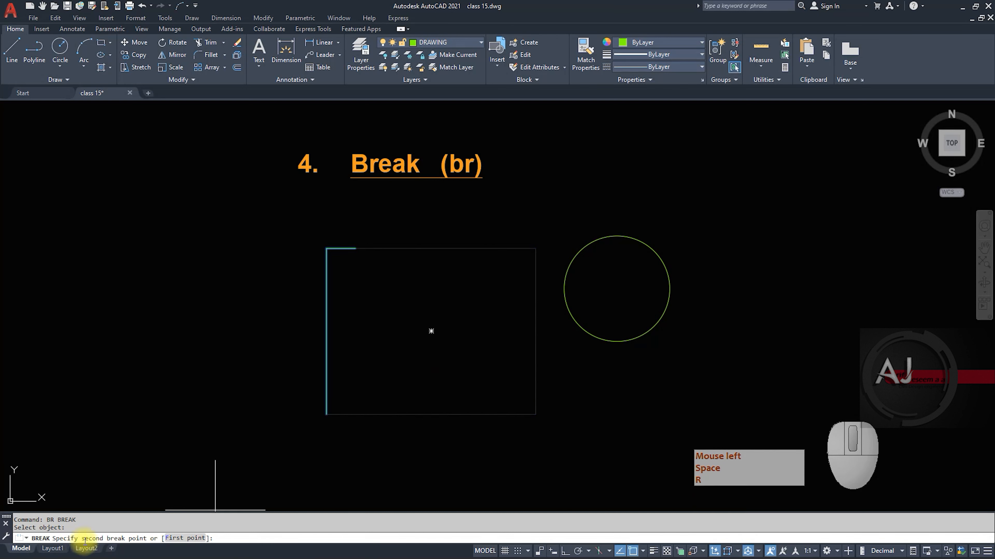
pyautogui.click(182, 539)
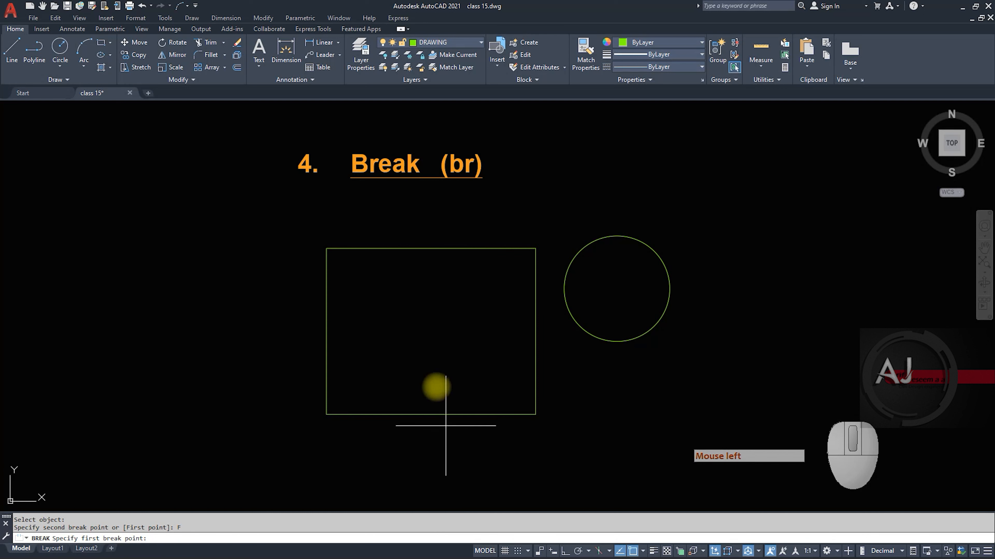
pyautogui.click(489, 247)
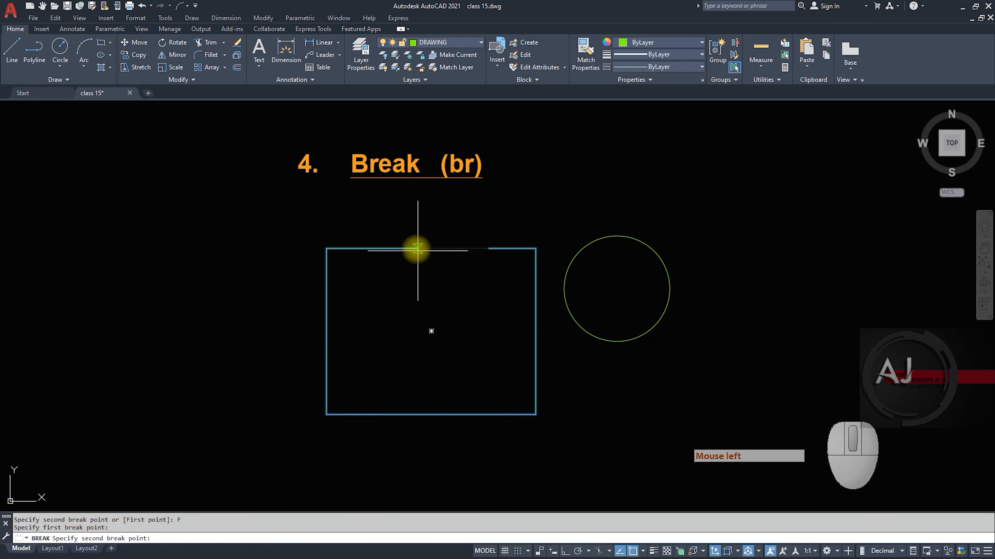
pyautogui.click(370, 247)
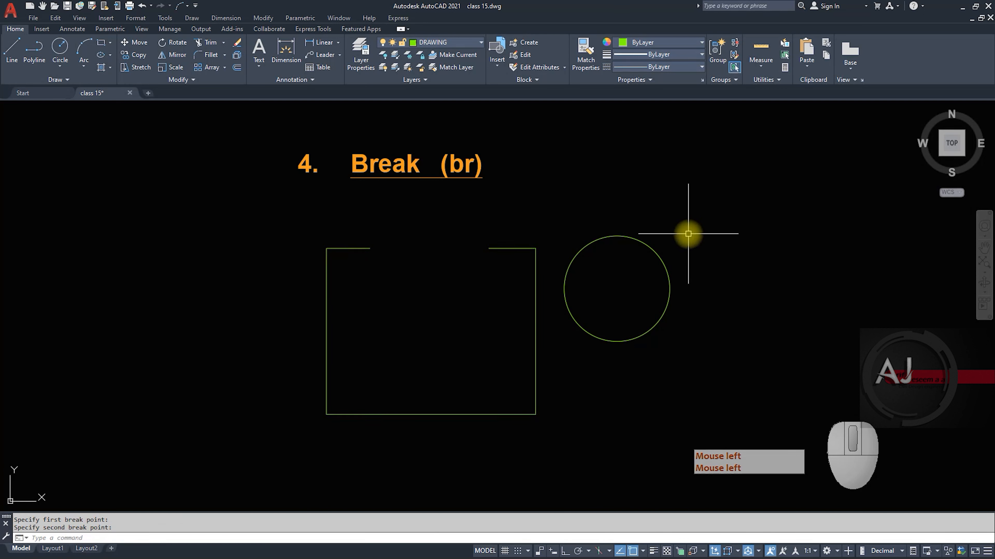
pyautogui.press('Escape')
pyautogui.click(521, 248)
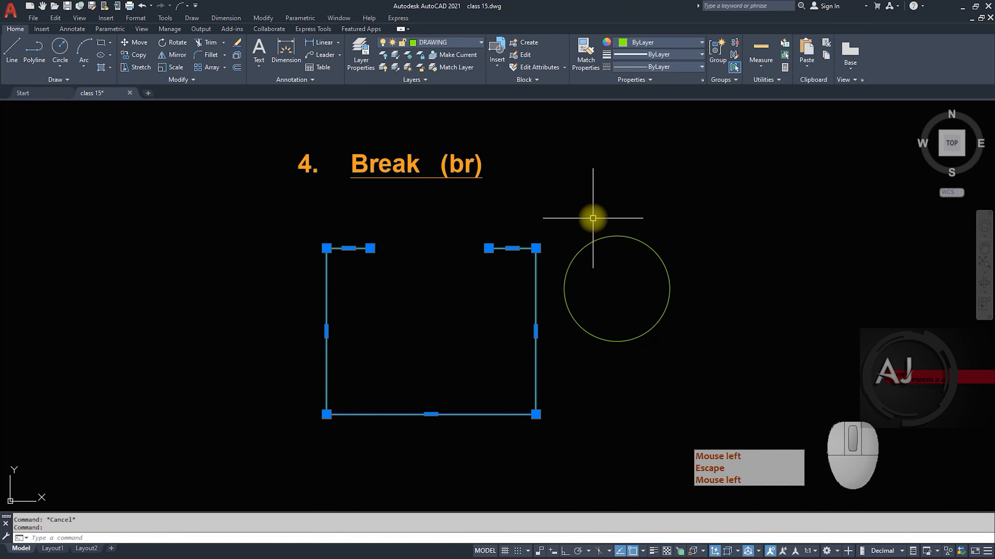
pyautogui.press('Escape')
pyautogui.press('Escape')
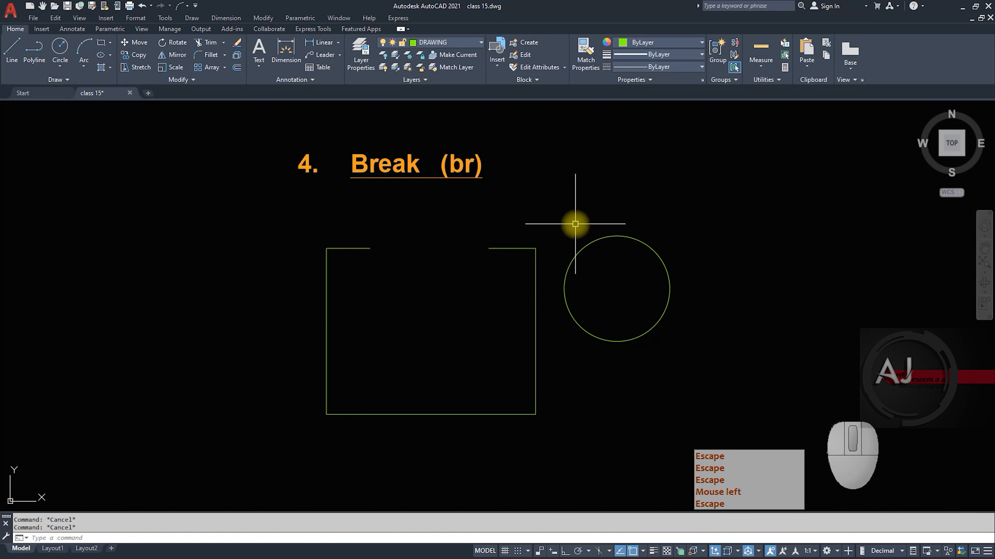
# Break a gap in the middle of the rectangle's lower edge, using the First point option to pick both break points from left to right.
pyautogui.write('b')
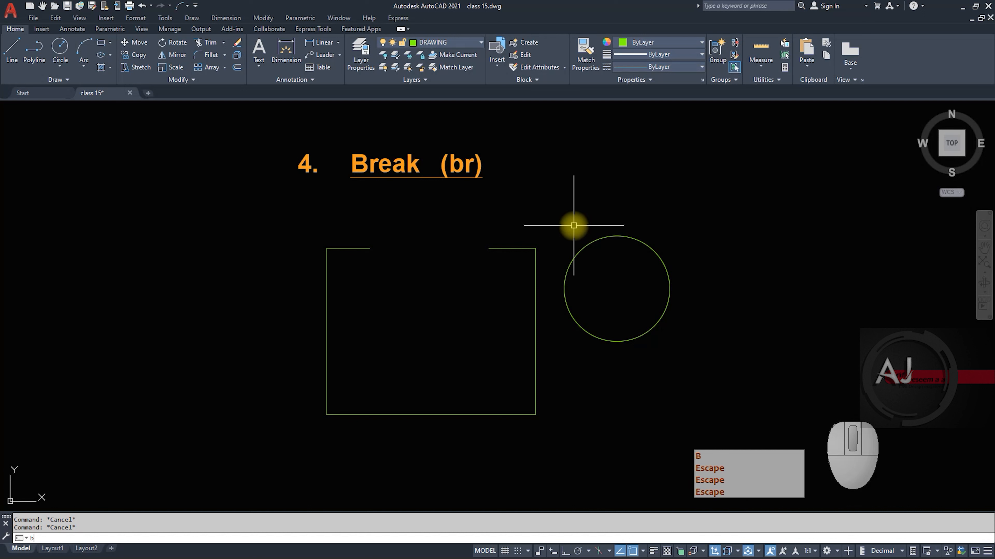
pyautogui.write('r')
pyautogui.press('space')
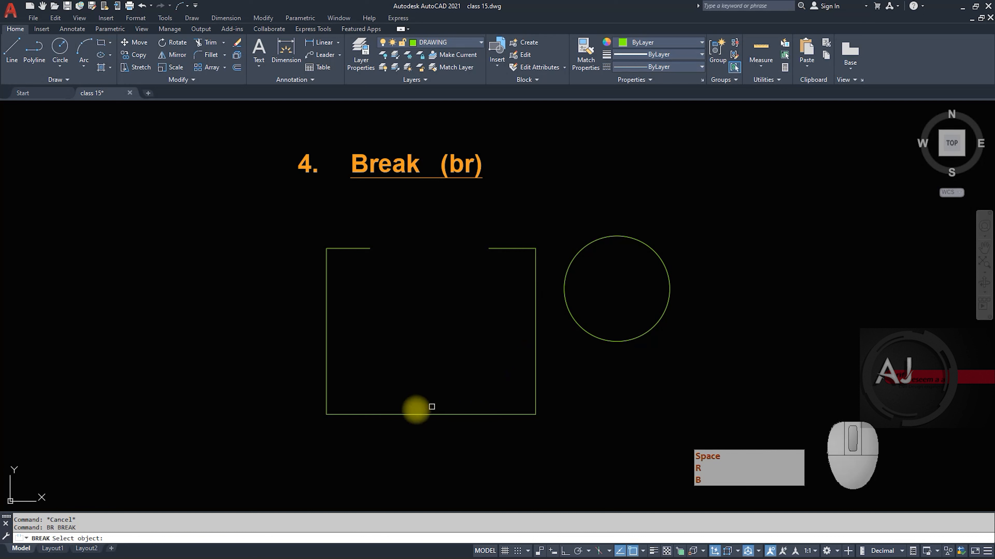
pyautogui.click(370, 415)
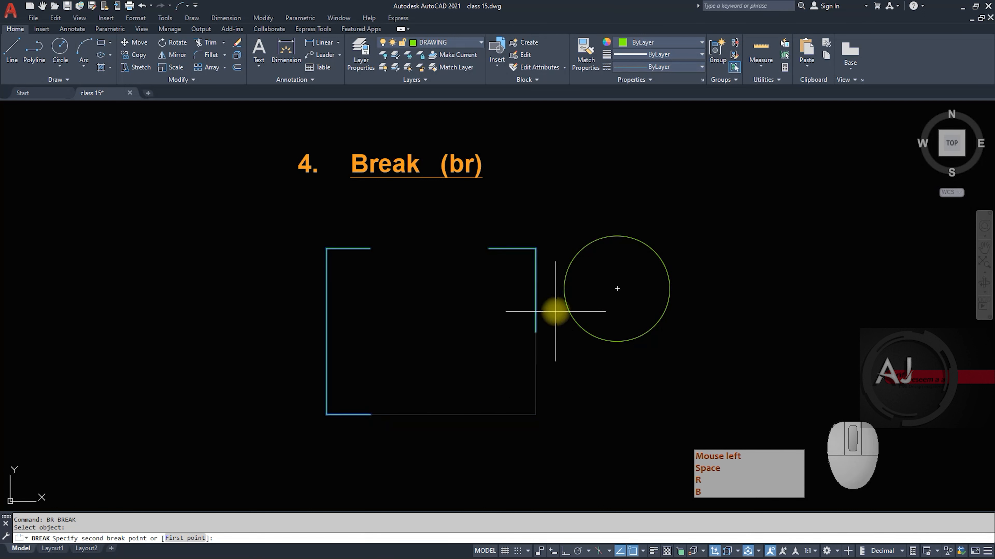
pyautogui.click(178, 539)
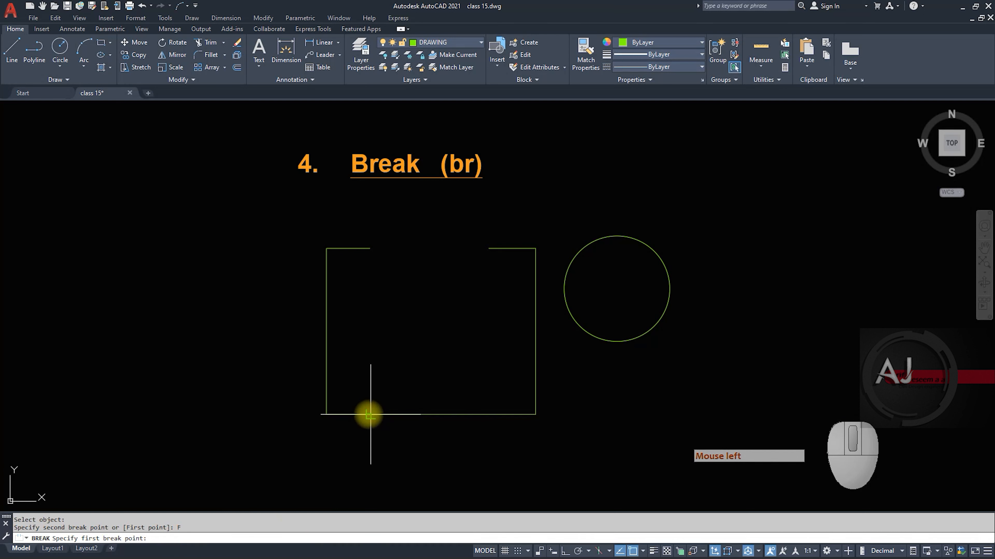
pyautogui.click(370, 415)
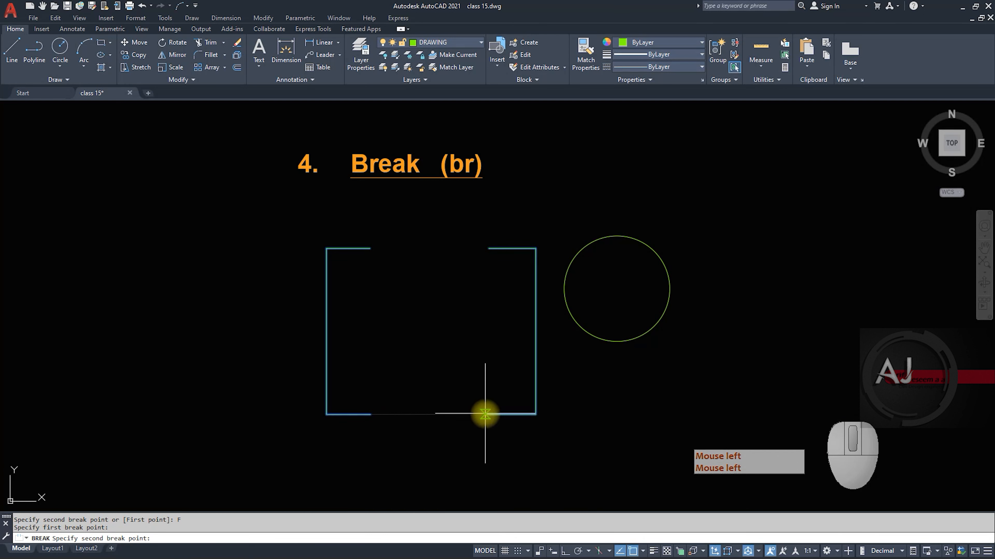
pyautogui.click(485, 413)
pyautogui.press('Escape')
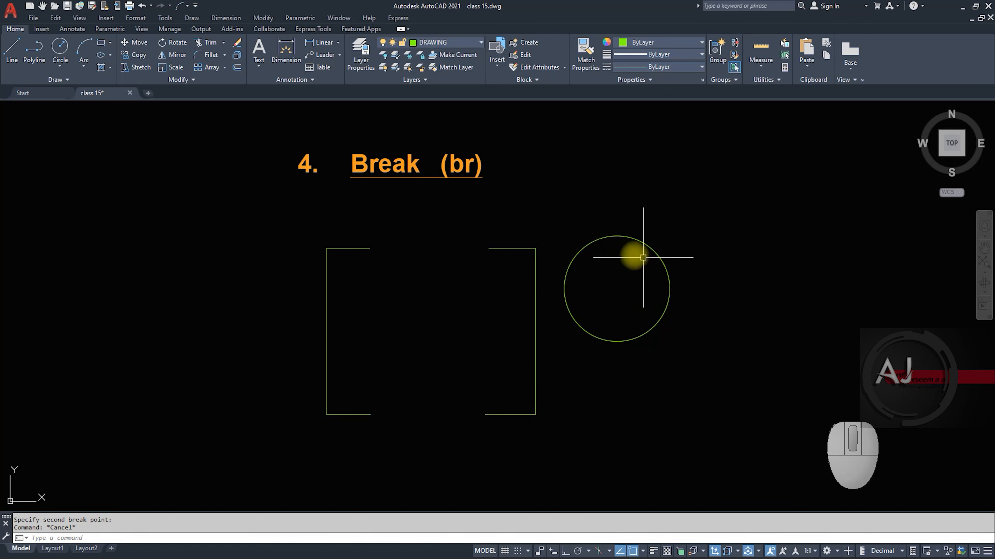
# Break the circle counterclockwise from near its top to just right of its bottom with the First point option, and undo the break.
pyautogui.moveTo(666, 288); pyautogui.dragTo(582, 298, button='middle')
pyautogui.write('br')
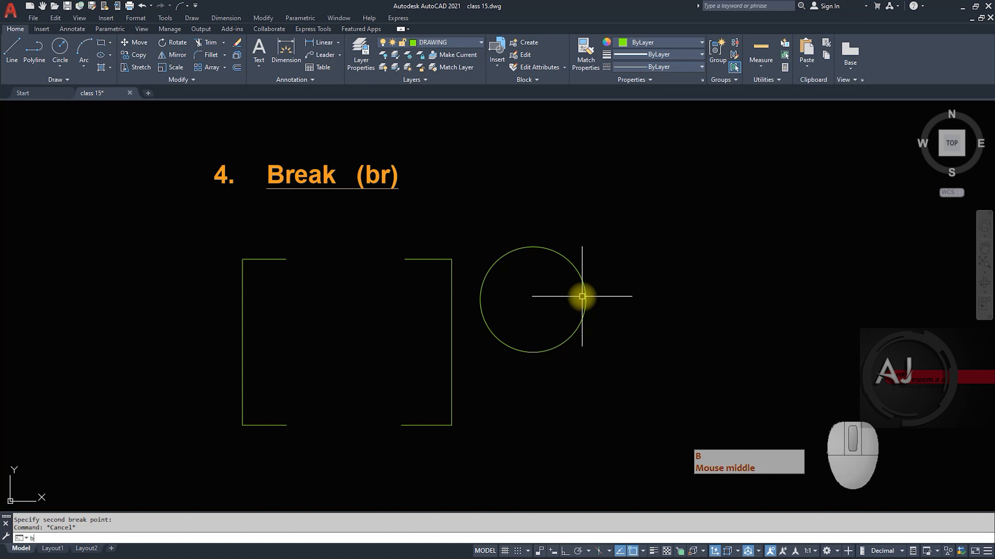
pyautogui.press('space')
pyautogui.click(533, 240)
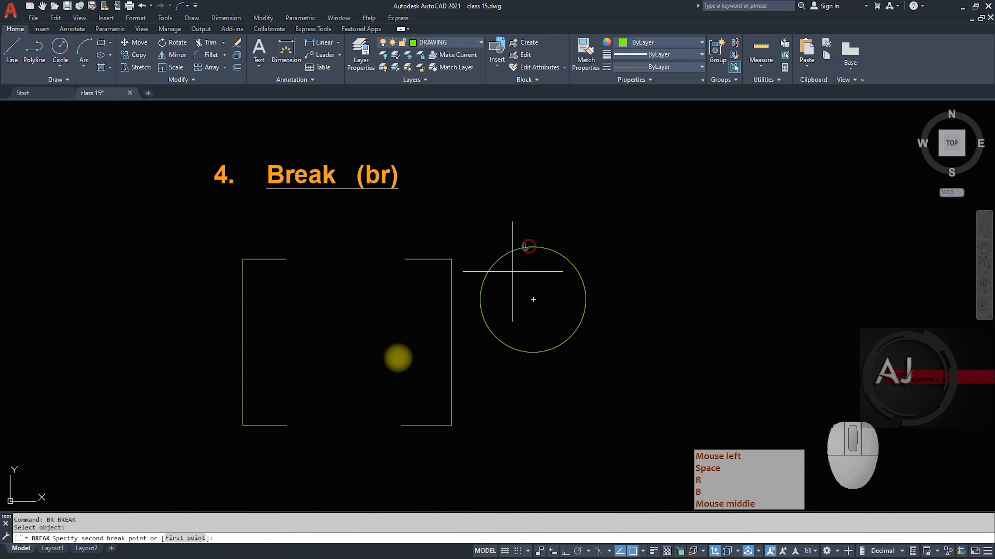
pyautogui.click(187, 538)
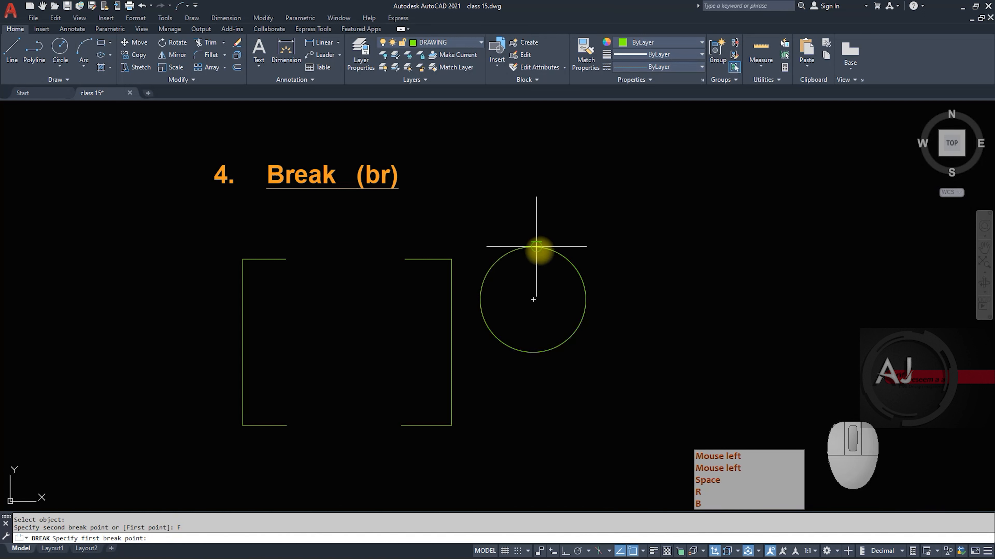
pyautogui.click(537, 247)
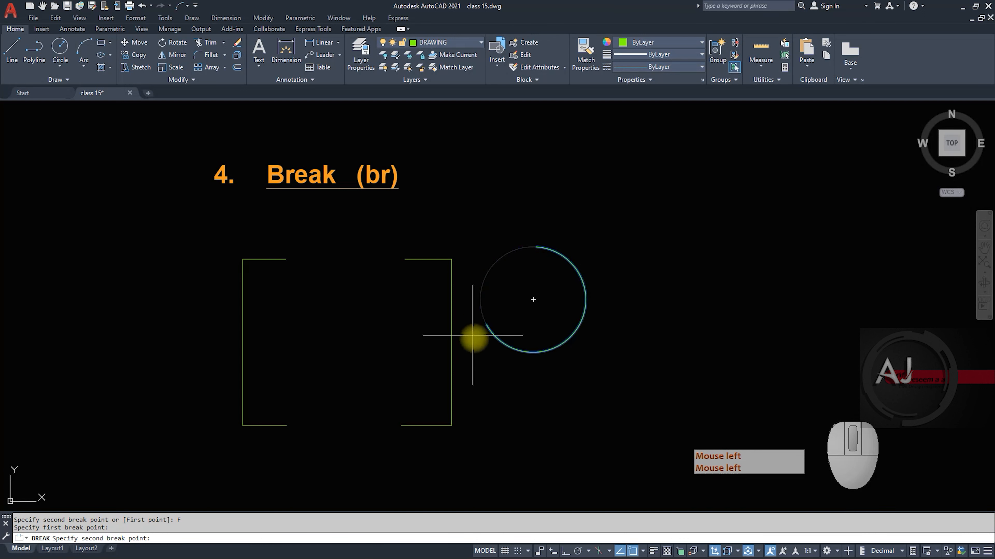
pyautogui.click(551, 348)
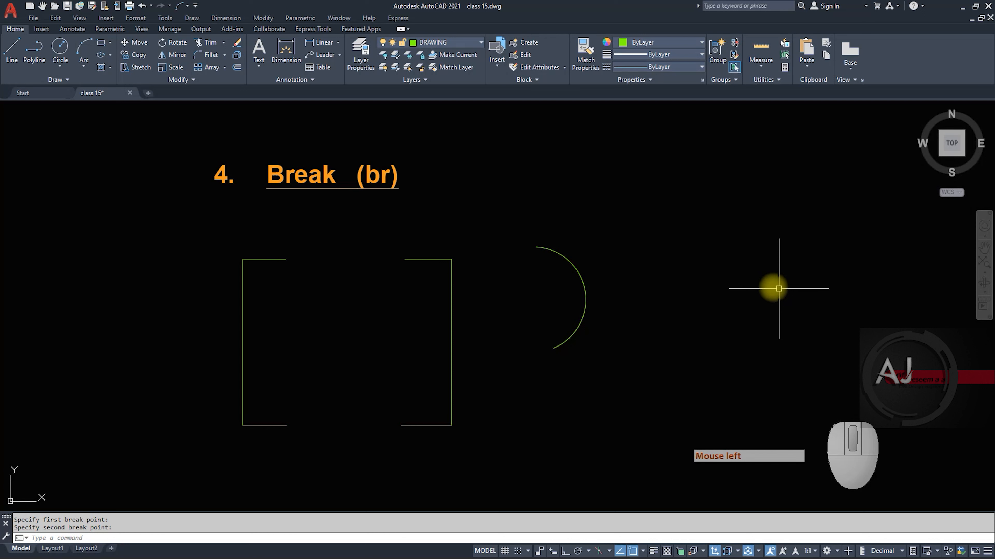
pyautogui.hotkey('ctrl', 'z')
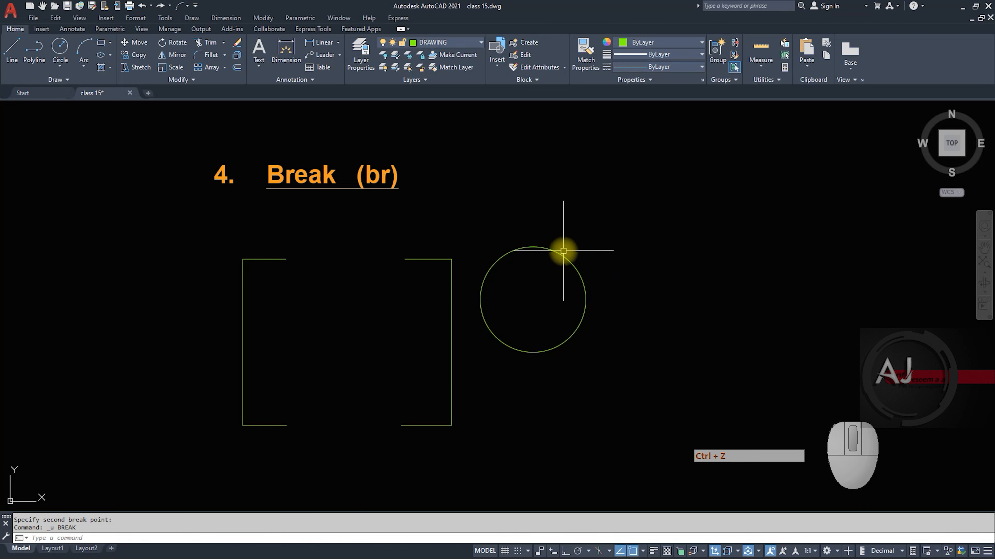
# Break the circle counterclockwise from just right of its top to its left quadrant, using the First point option.
pyautogui.press('space')
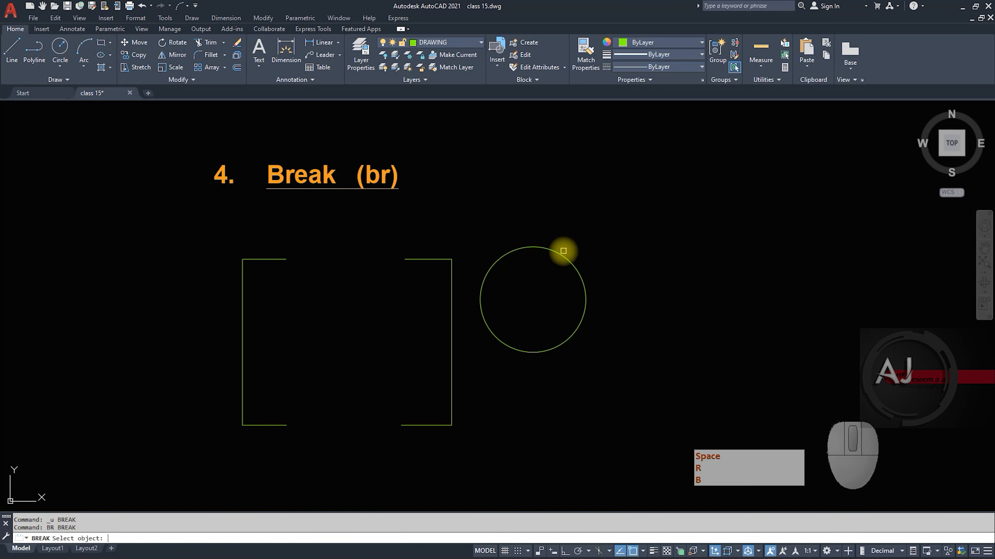
pyautogui.click(536, 247)
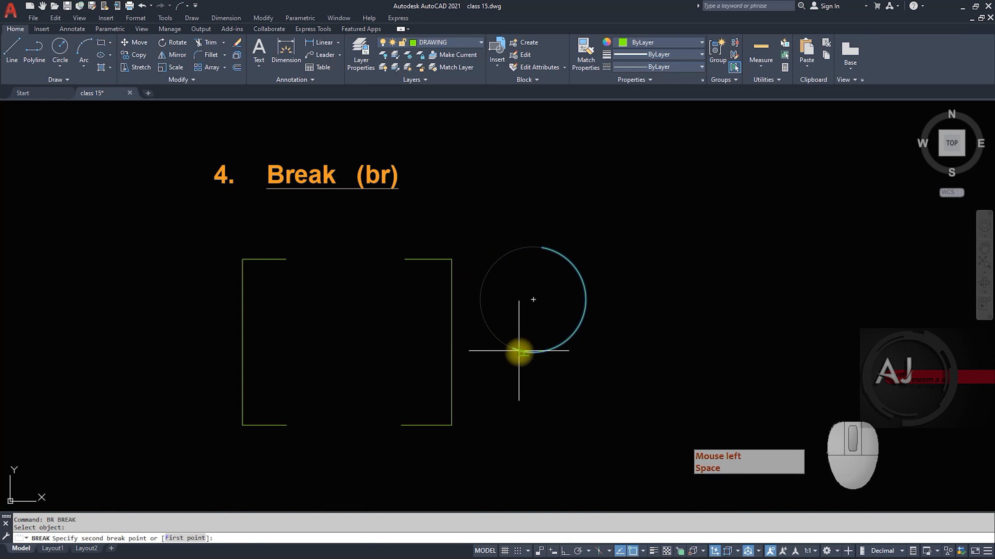
pyautogui.click(199, 538)
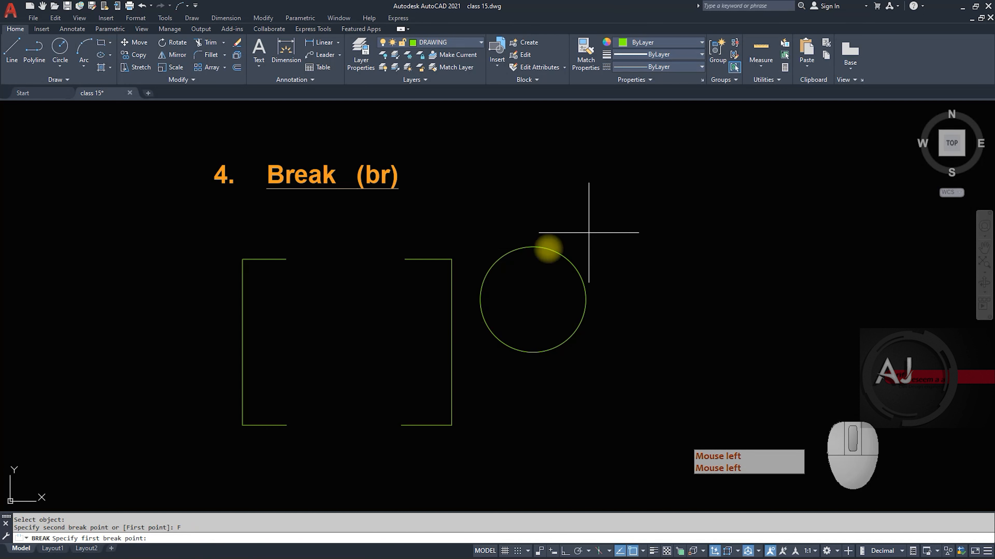
pyautogui.click(542, 248)
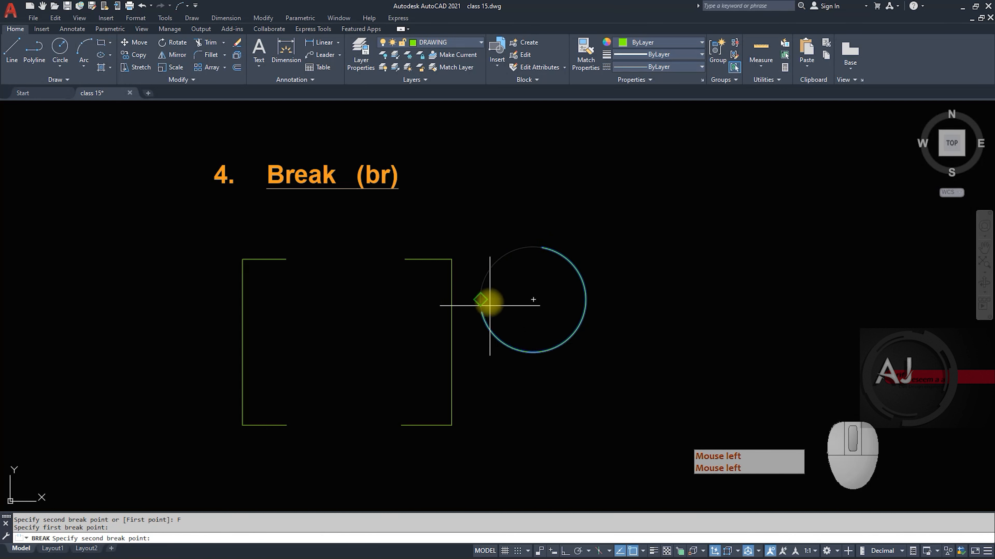
pyautogui.click(480, 300)
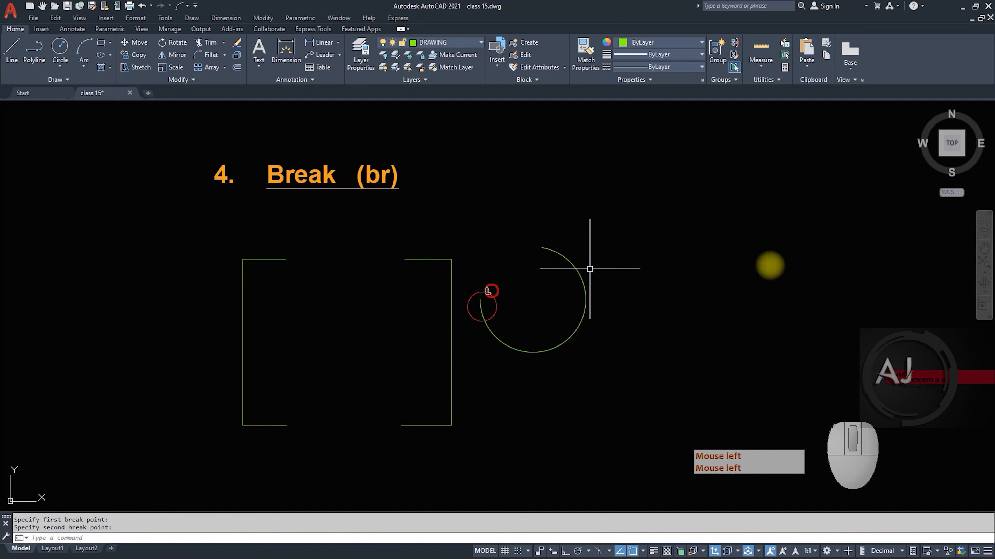
pyautogui.press('Escape')
pyautogui.press('Escape')
# Go to the Break at point example and bring up the additional Modify commands.
pyautogui.moveTo(584, 306)
pyautogui.mouseDown(button='middle')
pyautogui.moveTo(510, 262)
pyautogui.moveTo(693, 288)
pyautogui.moveTo(679, 290)
pyautogui.mouseUp(button='middle')
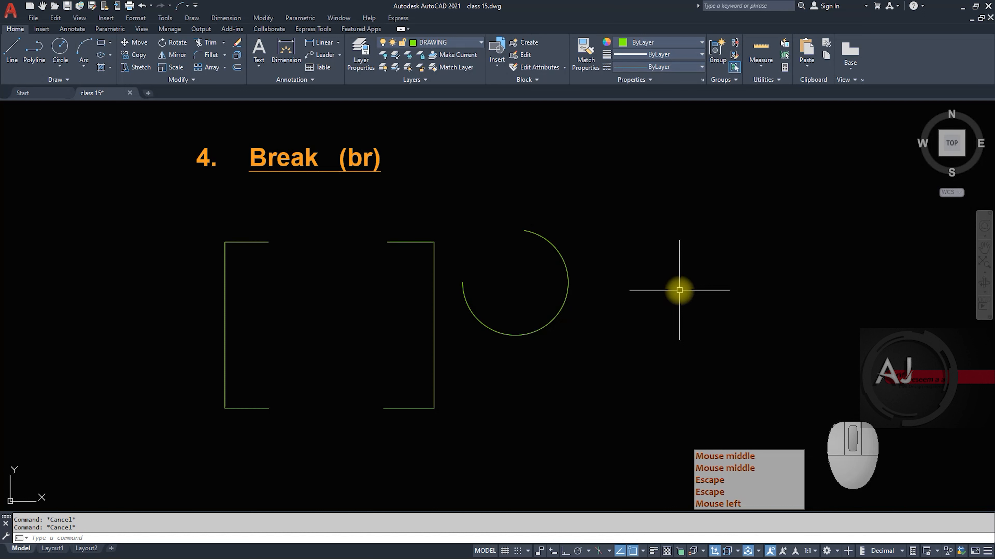
pyautogui.moveTo(531, 272); pyautogui.dragTo(624, 280, button='middle')
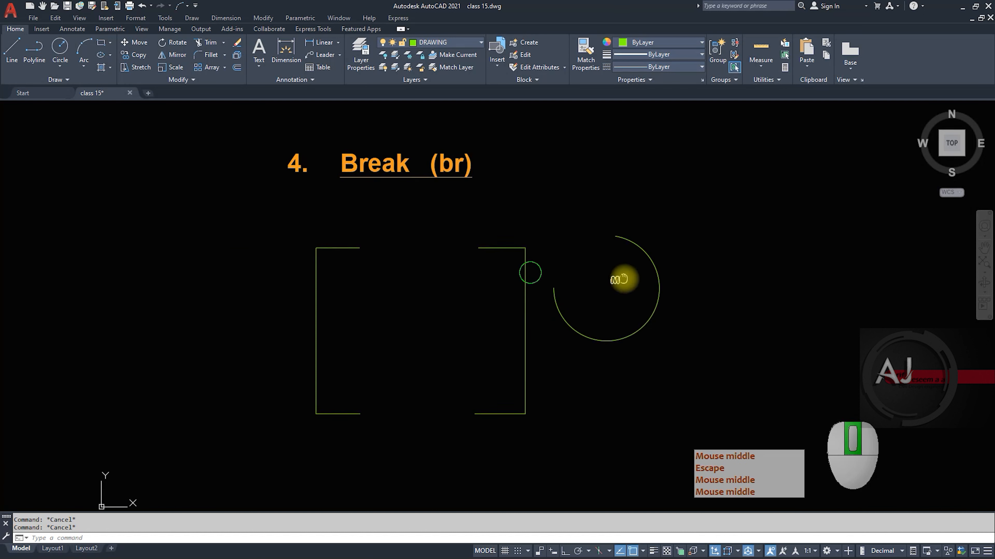
pyautogui.scroll(2, 711, 281)
pyautogui.moveTo(710, 281); pyautogui.dragTo(666, 289, button='middle')
pyautogui.scroll(-2, 646, 289)
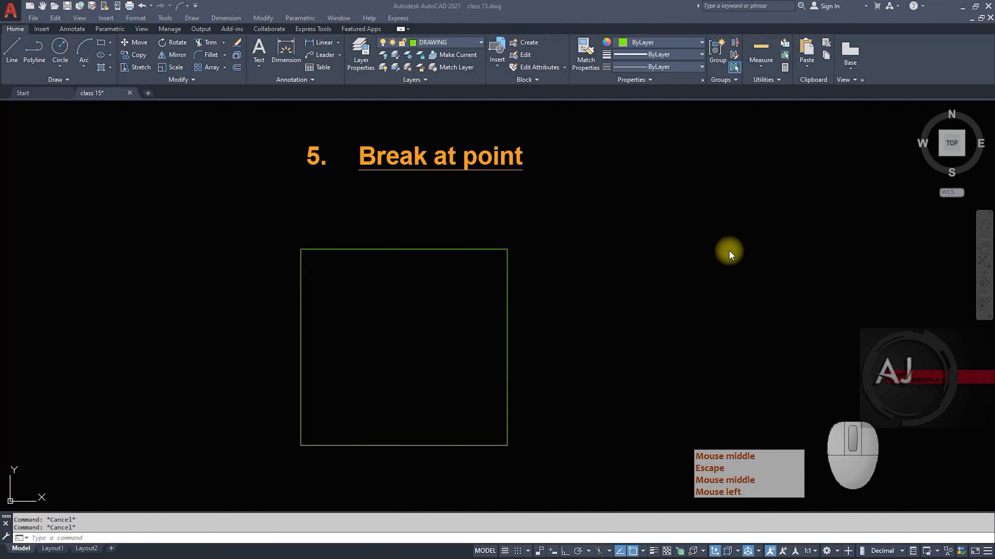
pyautogui.click(180, 80)
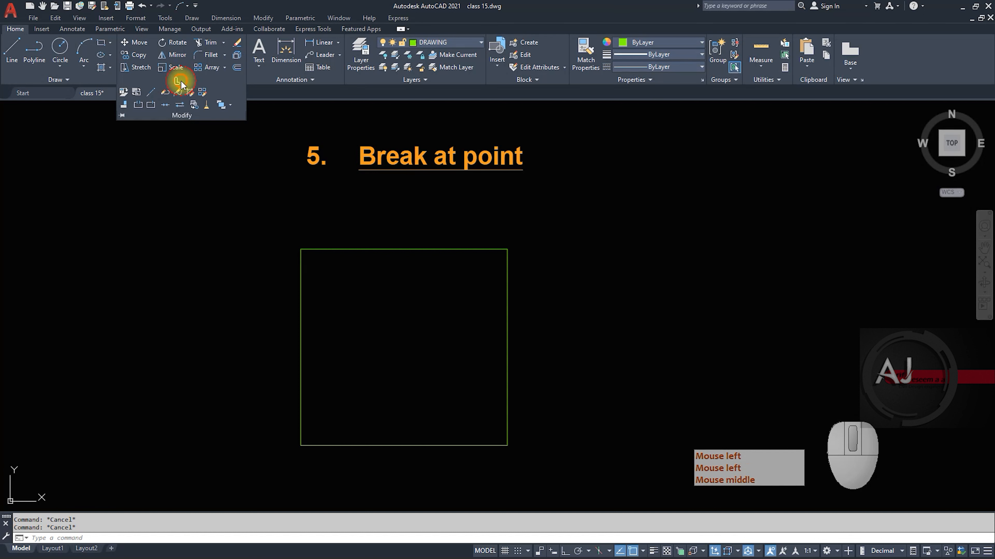